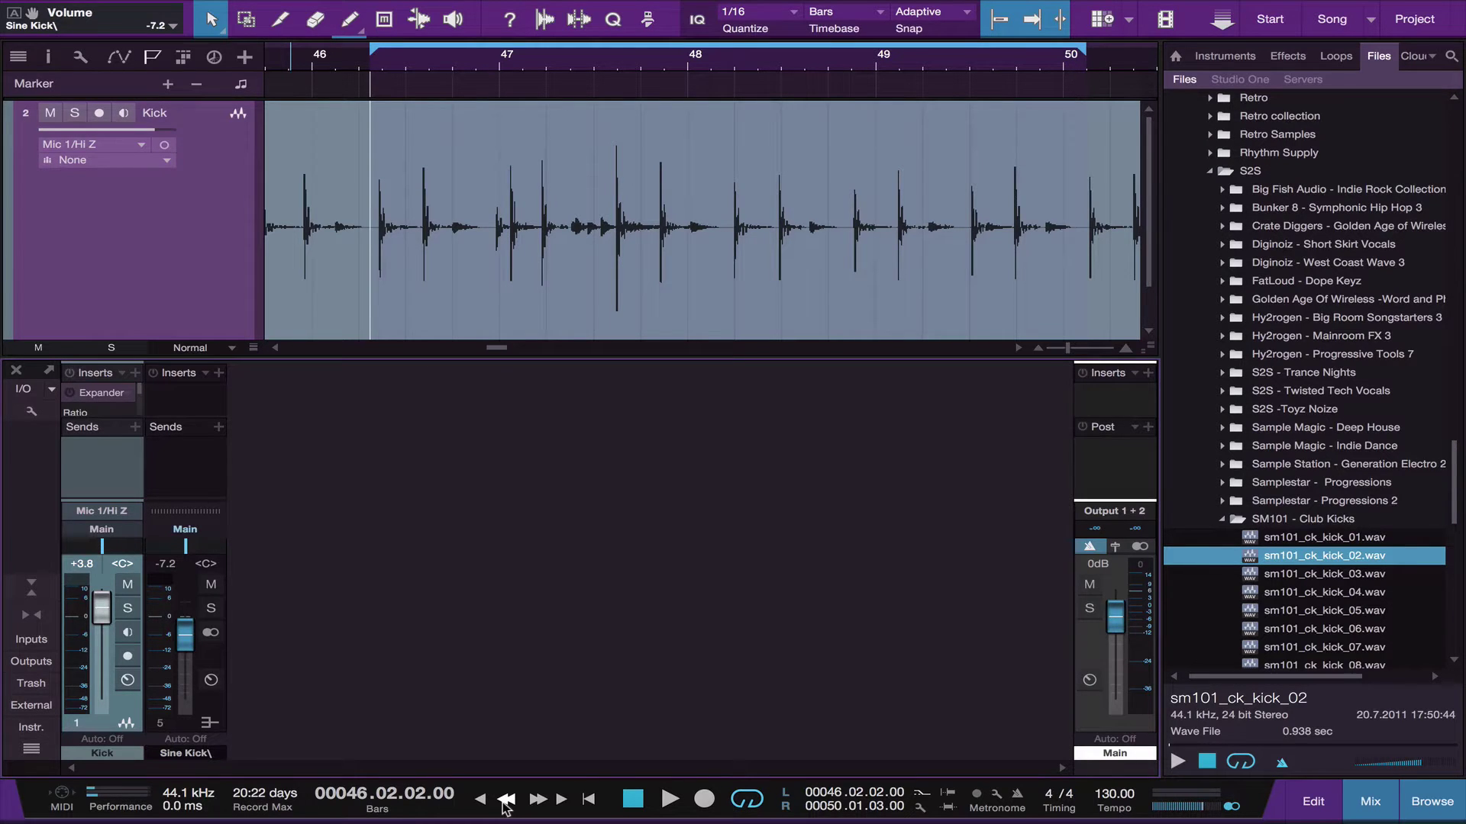
# - Switch on the Kick channel's Expander (−9 dB threshold, 1:2 ratio), audition it, and close its editor
pyautogui.press('space')
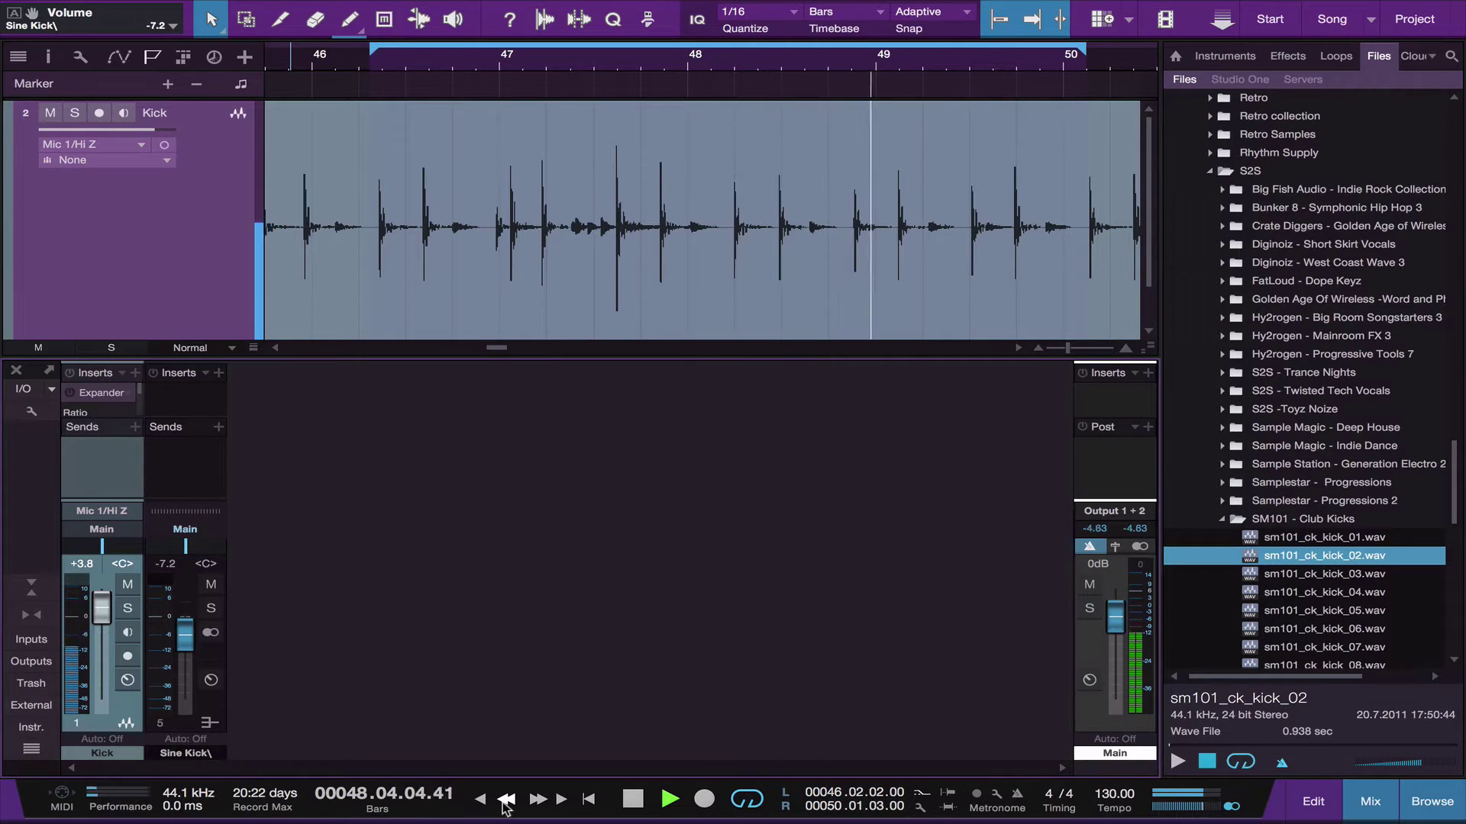
pyautogui.press('space')
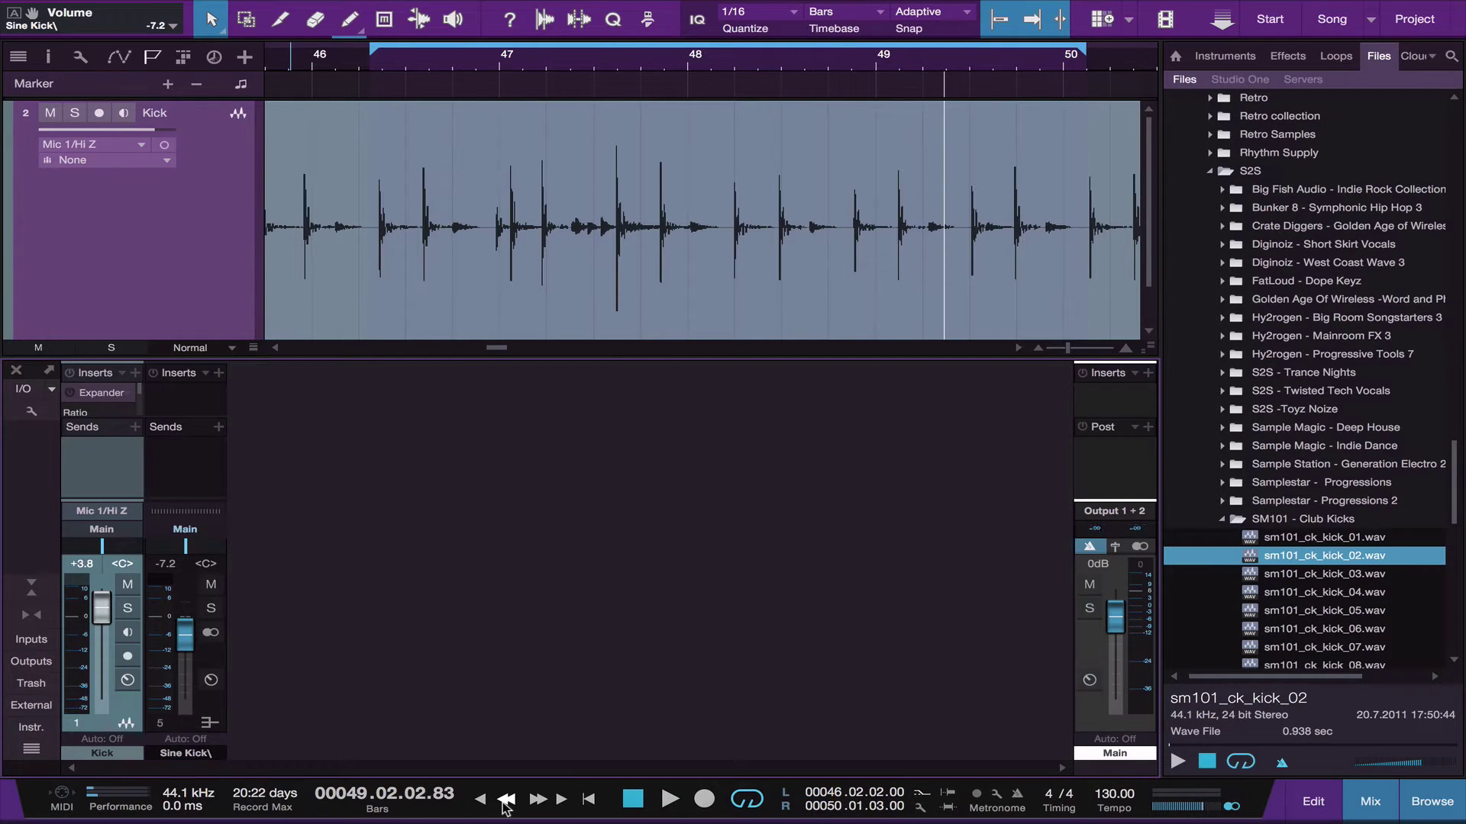
pyautogui.click(69, 393)
pyautogui.click(87, 392)
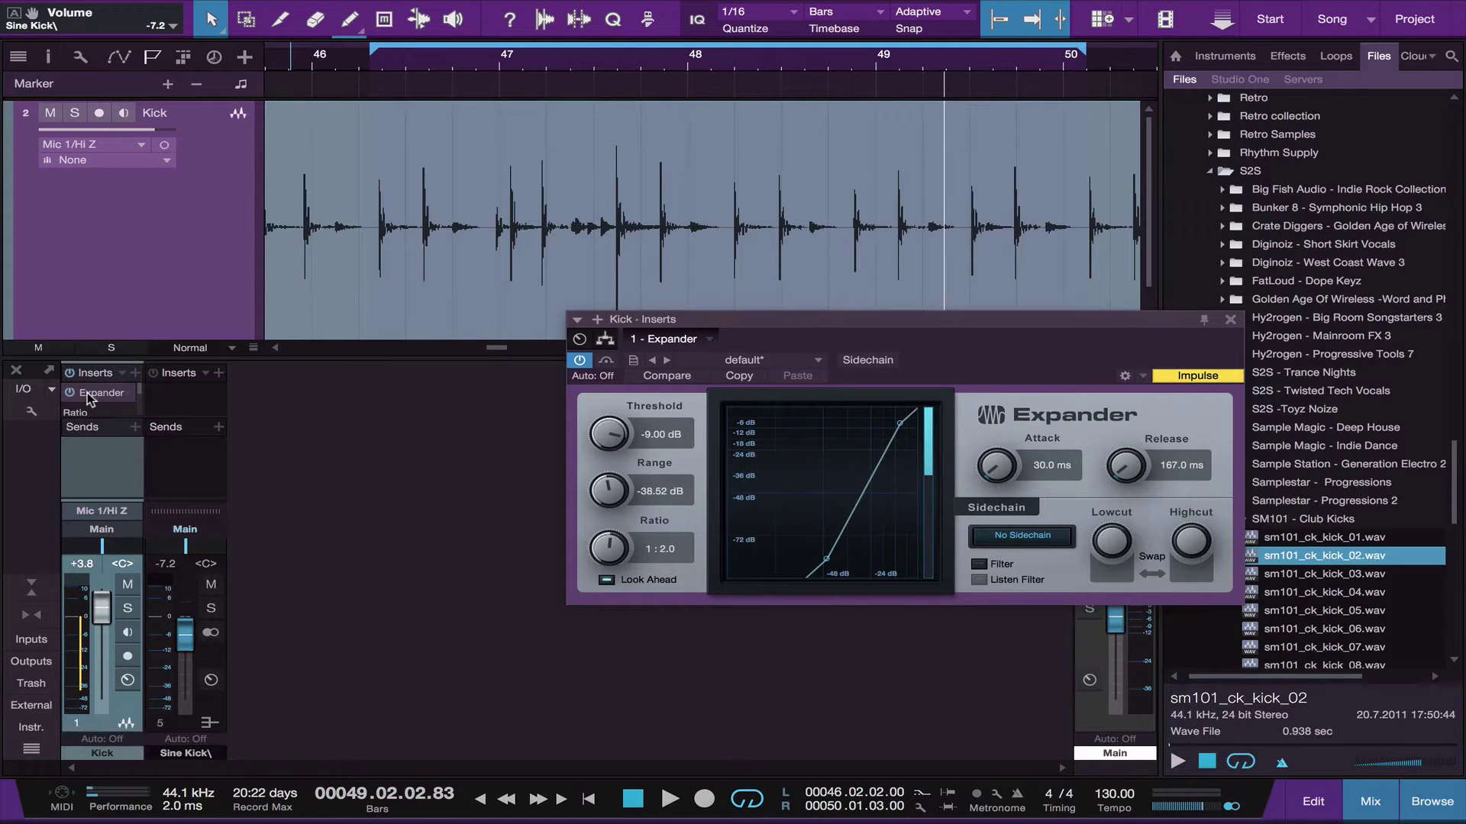
pyautogui.press('space')
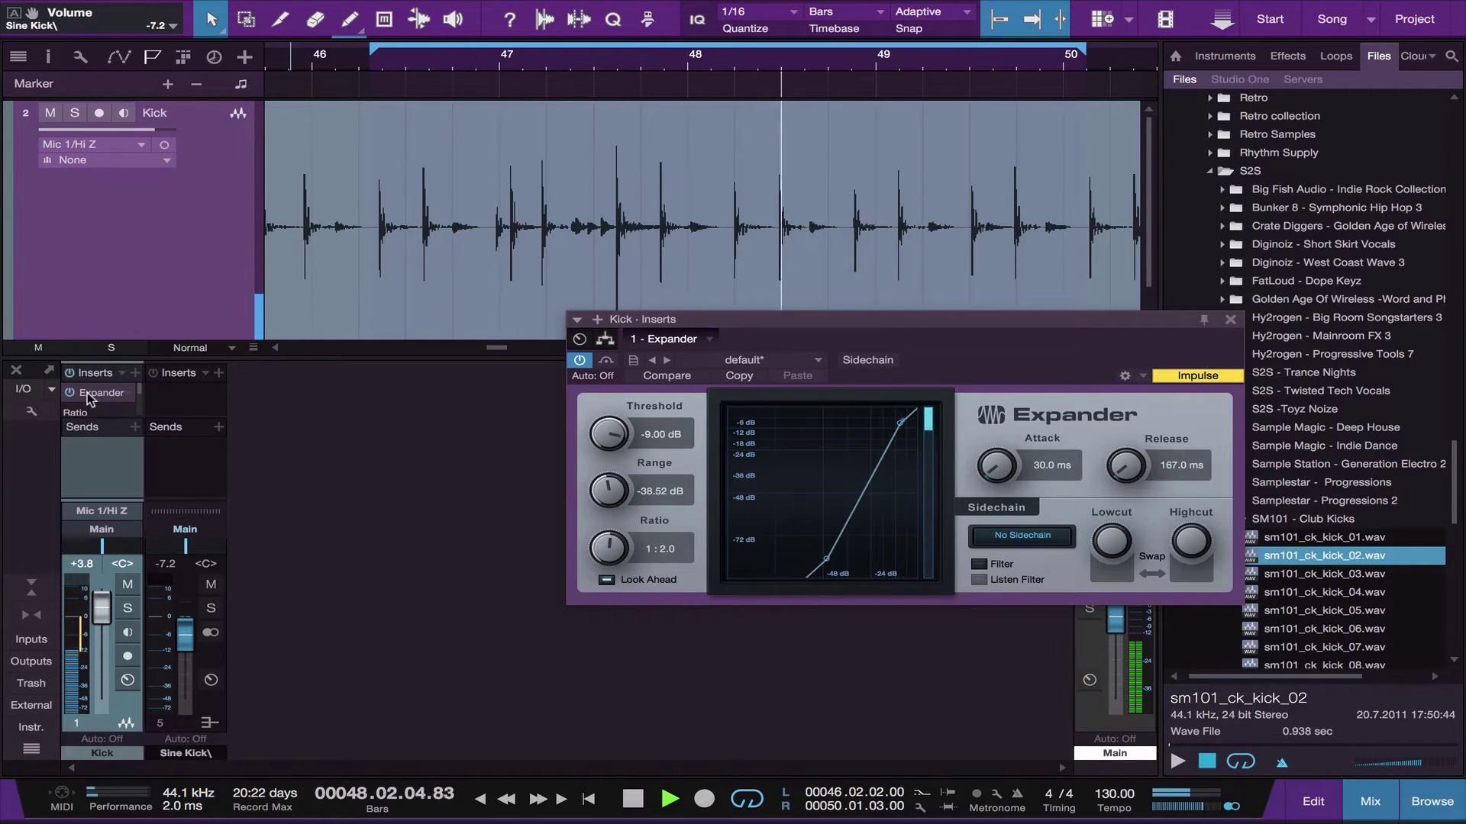
pyautogui.press('space')
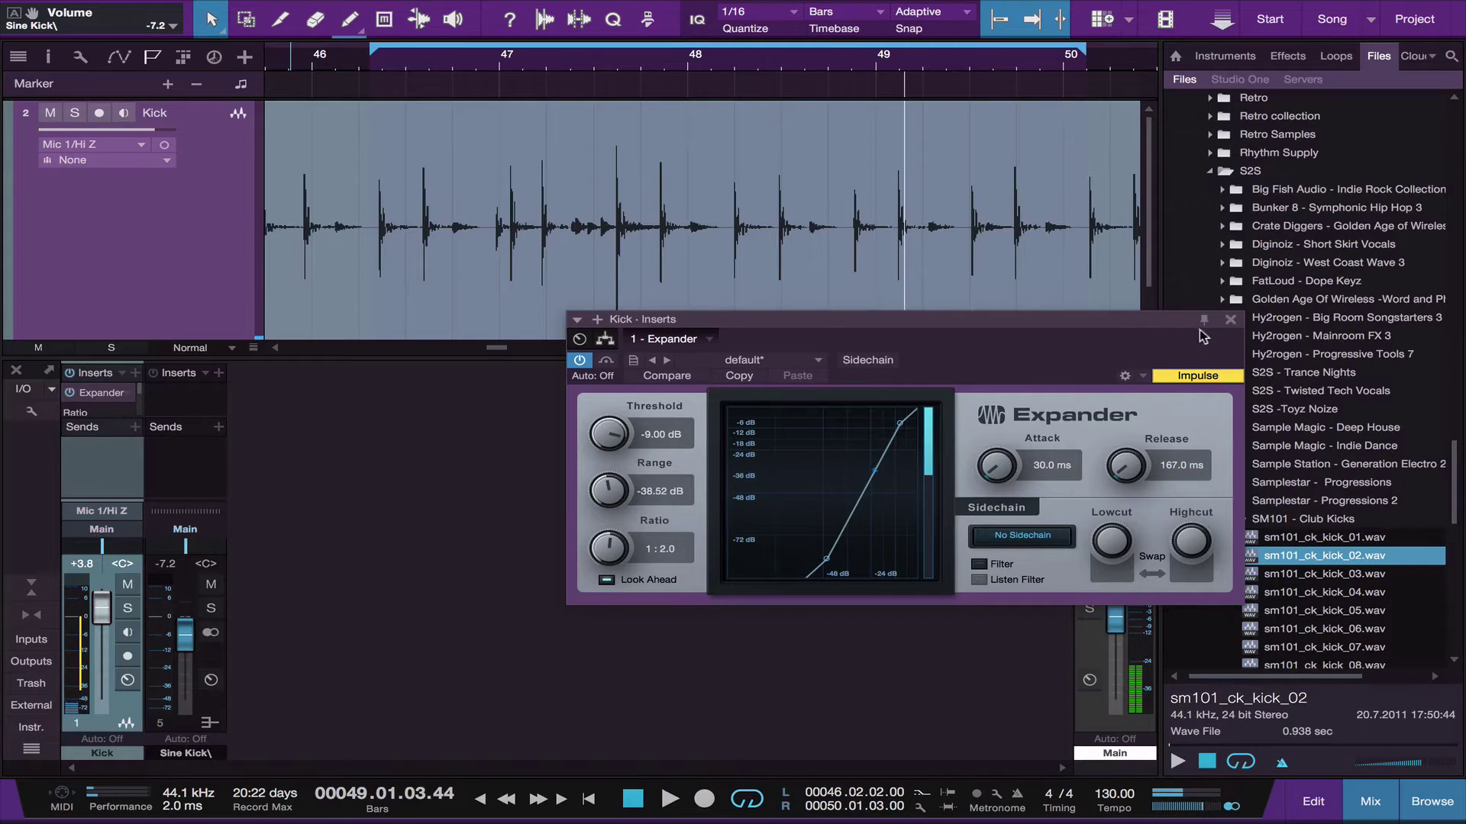
pyautogui.click(1229, 321)
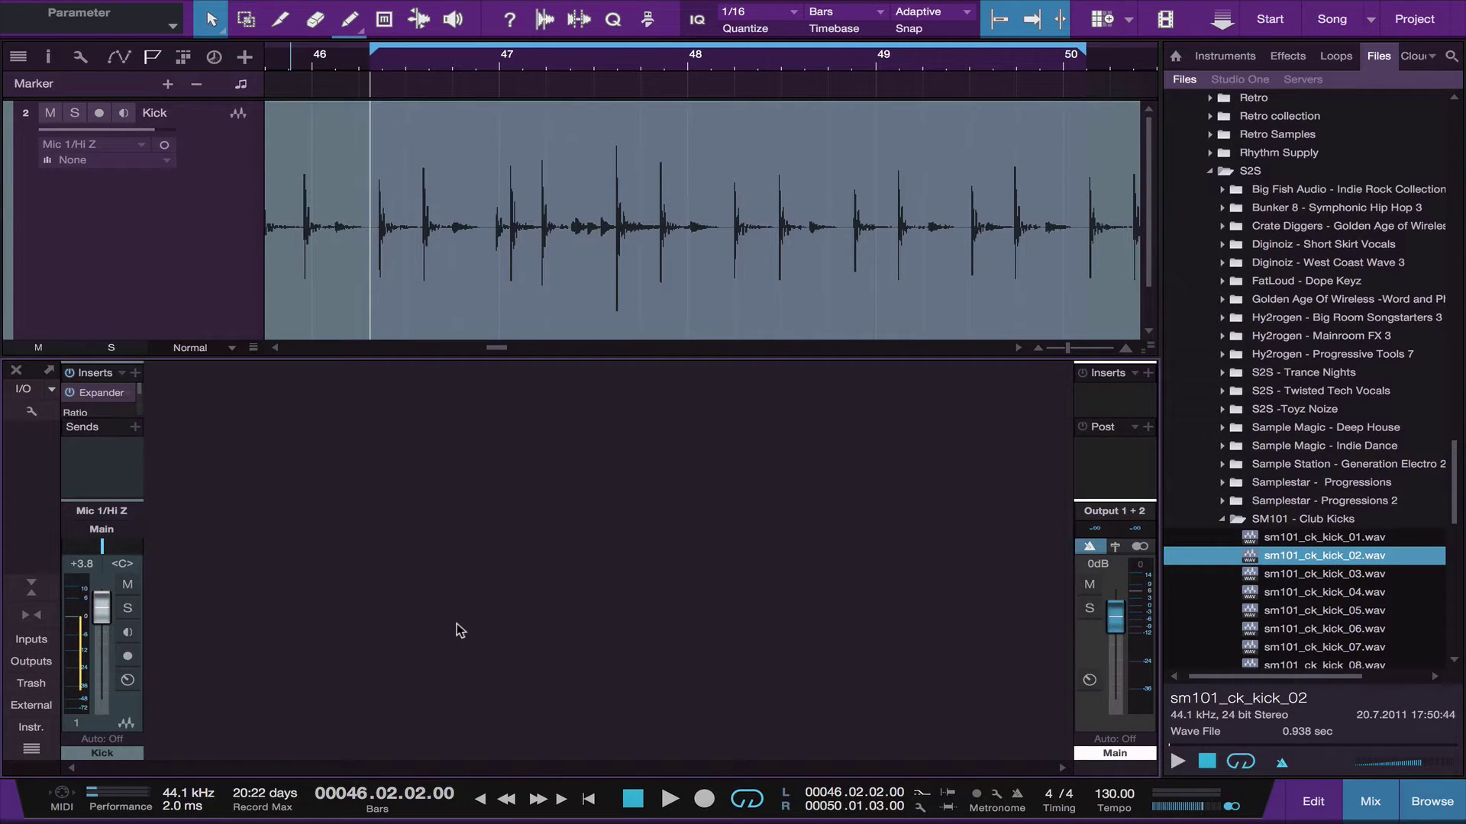
# - Add a Bus 1 channel and load a Tone Generator then a Gate onto its inserts
pyautogui.rightClick(456, 629)
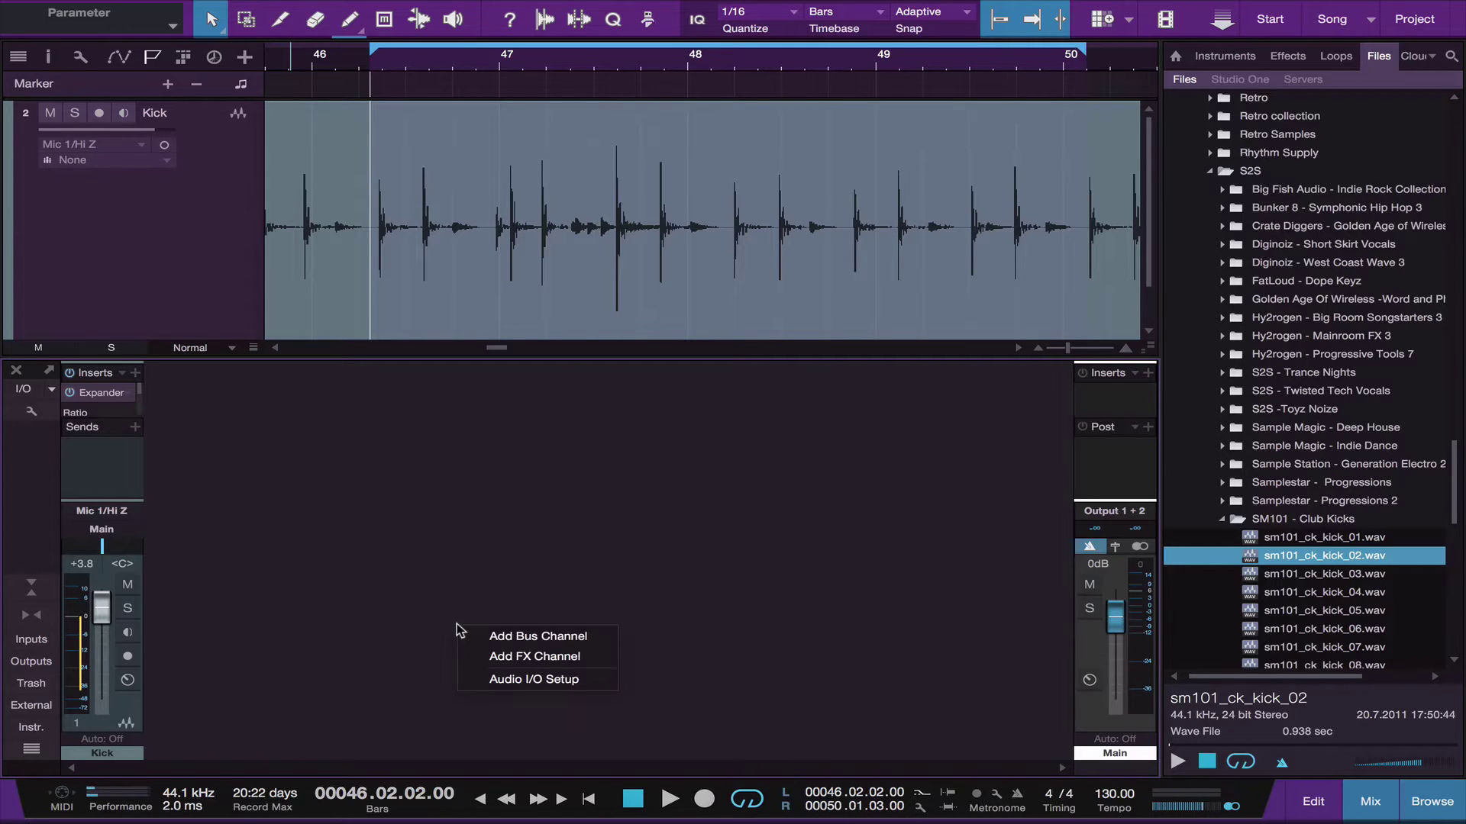
pyautogui.click(495, 637)
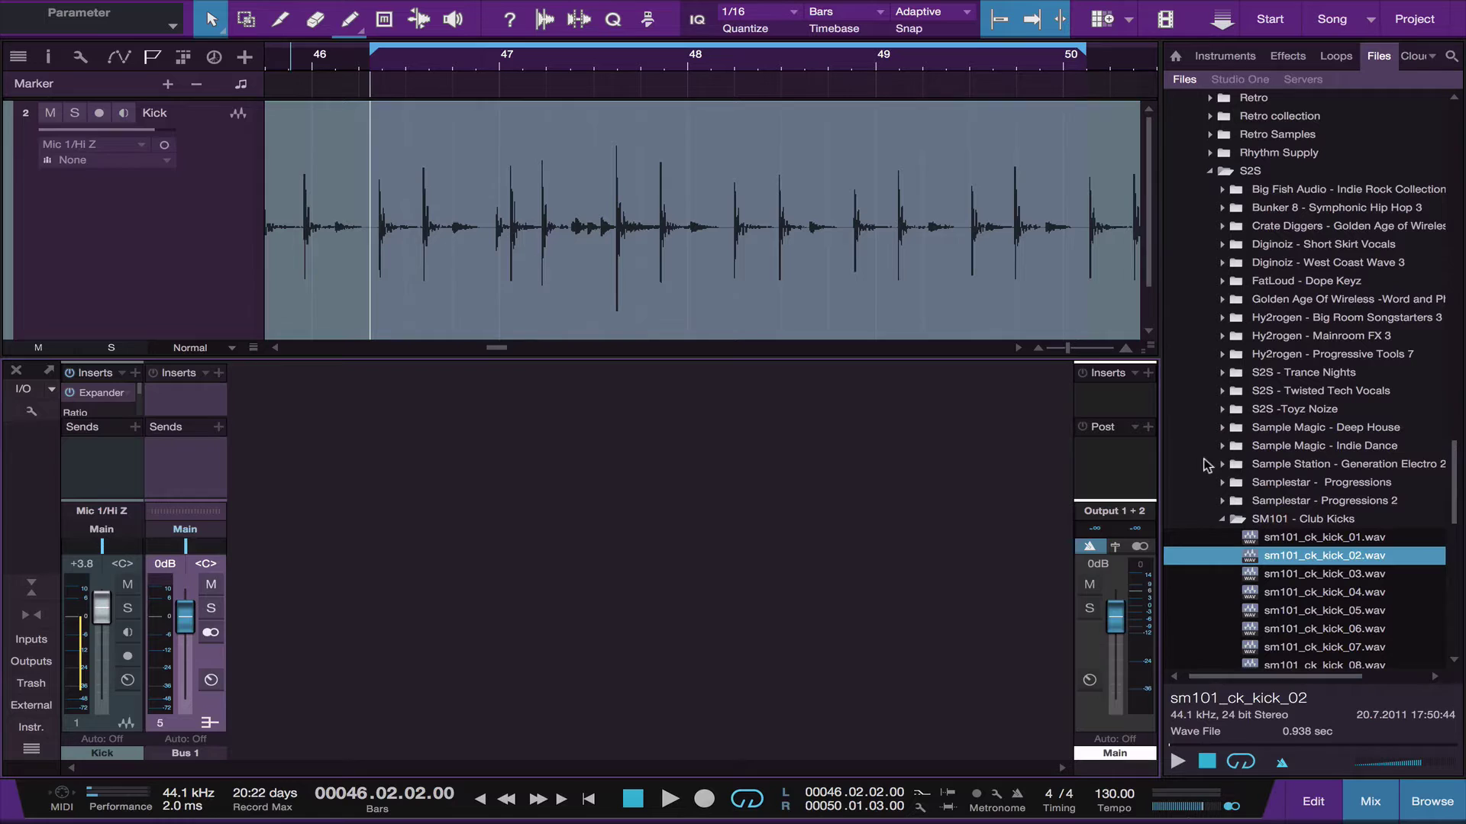
pyautogui.click(1287, 56)
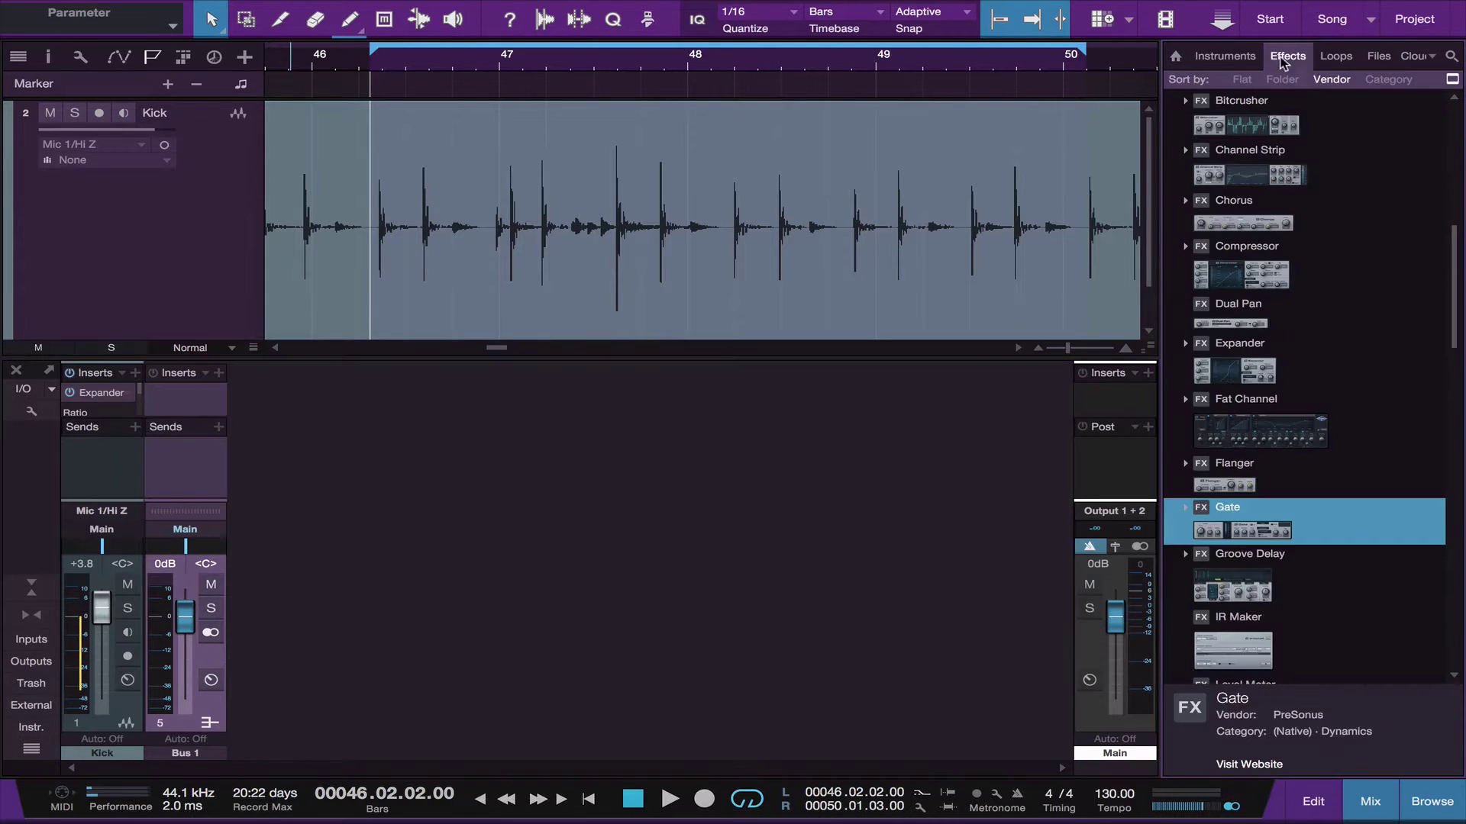
pyautogui.scroll(10, 1339, 403)
pyautogui.scroll(-20, 1340, 403)
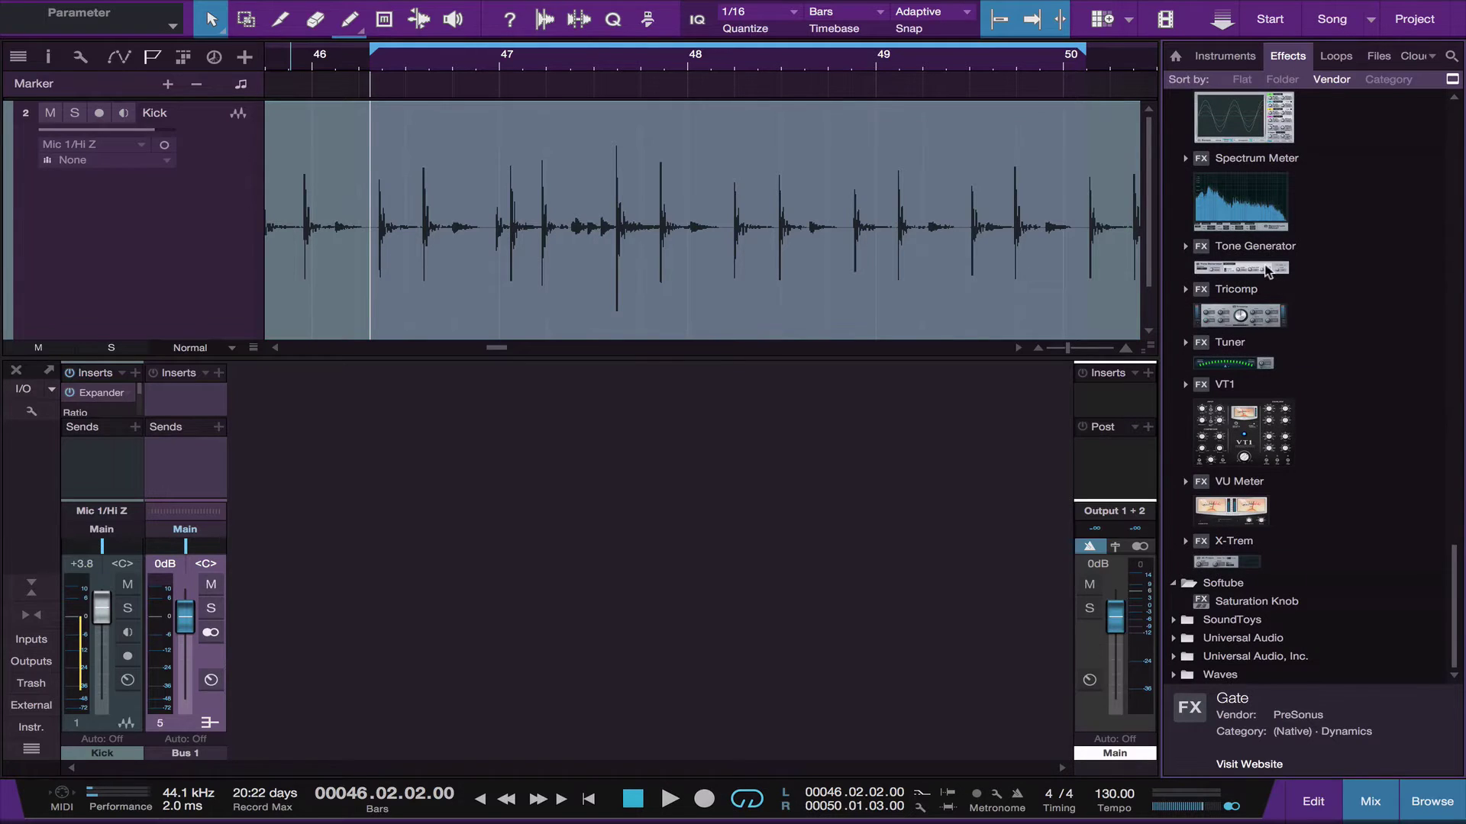
pyautogui.moveTo(1266, 267); pyautogui.dragTo(177, 399)
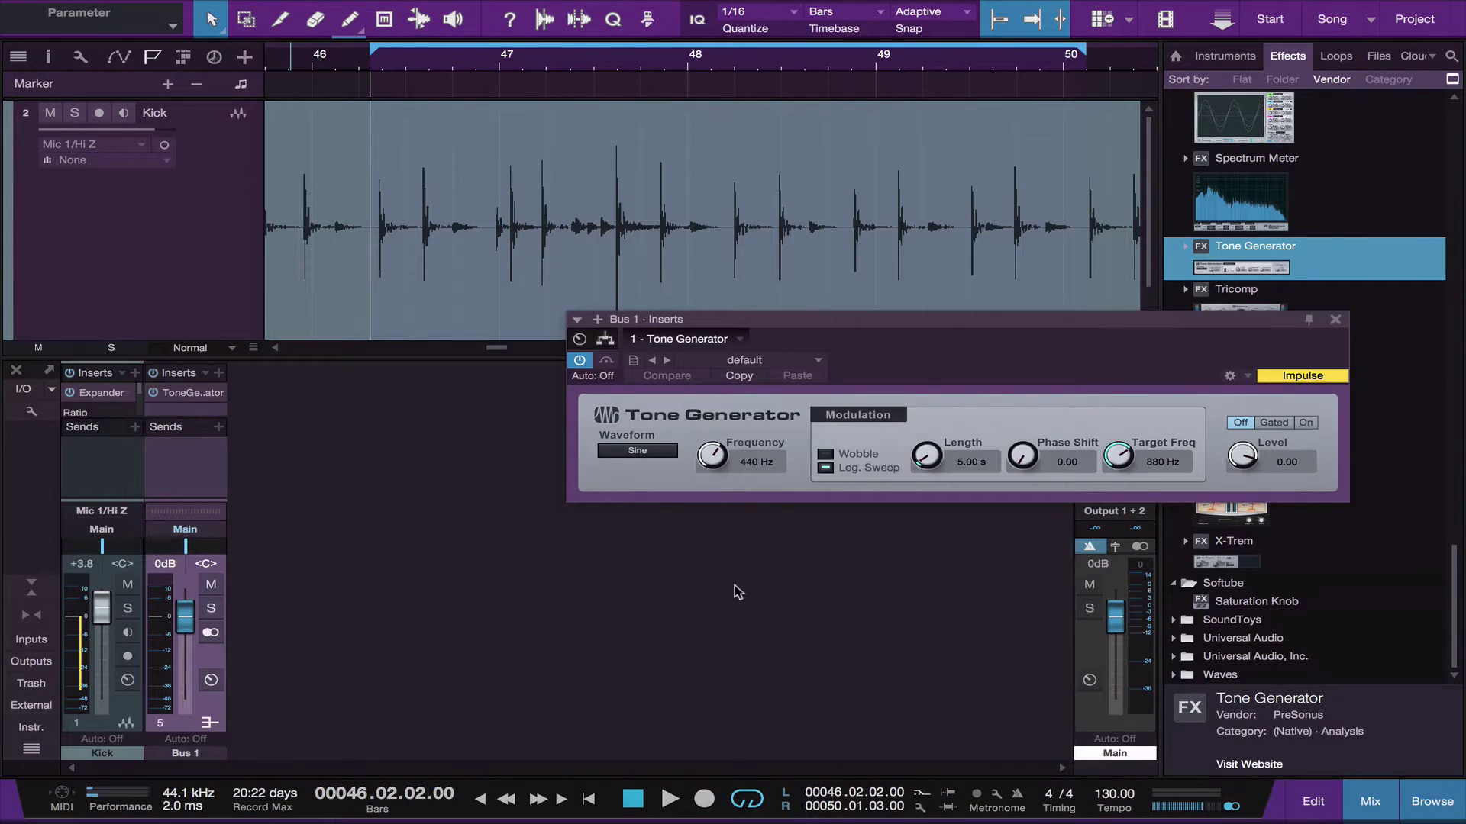
pyautogui.scroll(15, 1398, 520)
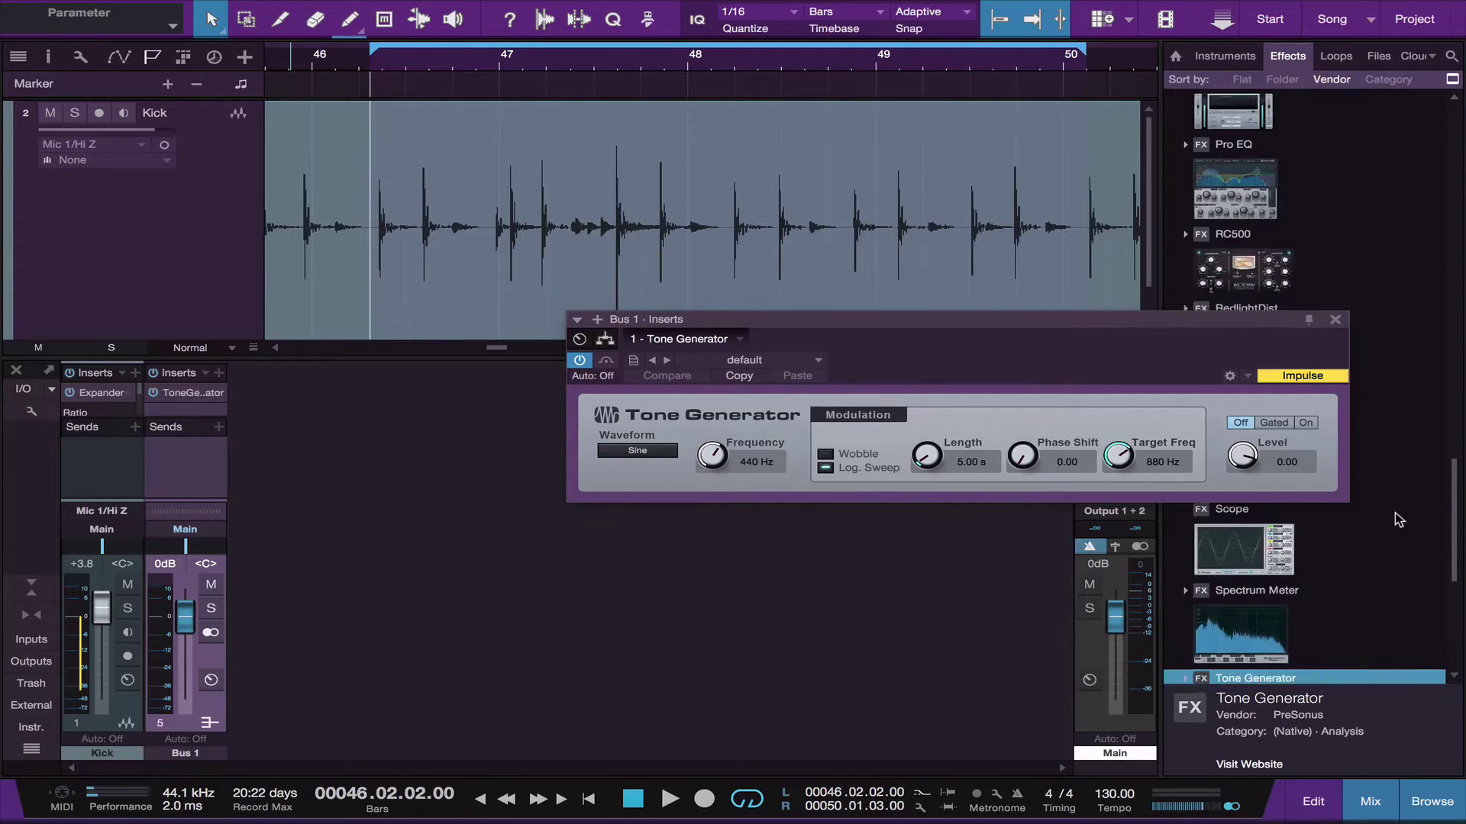
pyautogui.scroll(5, 1395, 515)
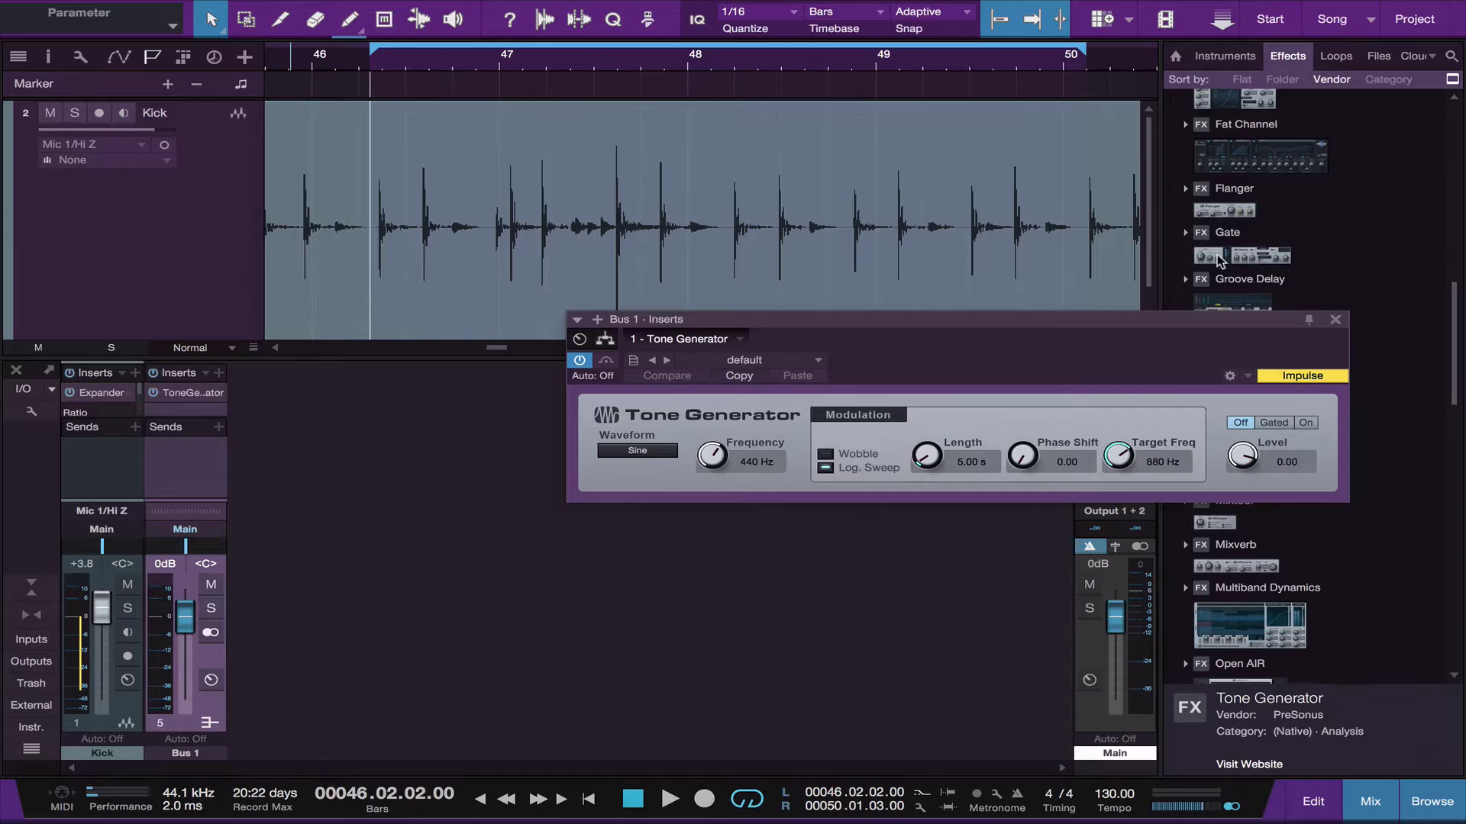
pyautogui.moveTo(1212, 263); pyautogui.dragTo(205, 416)
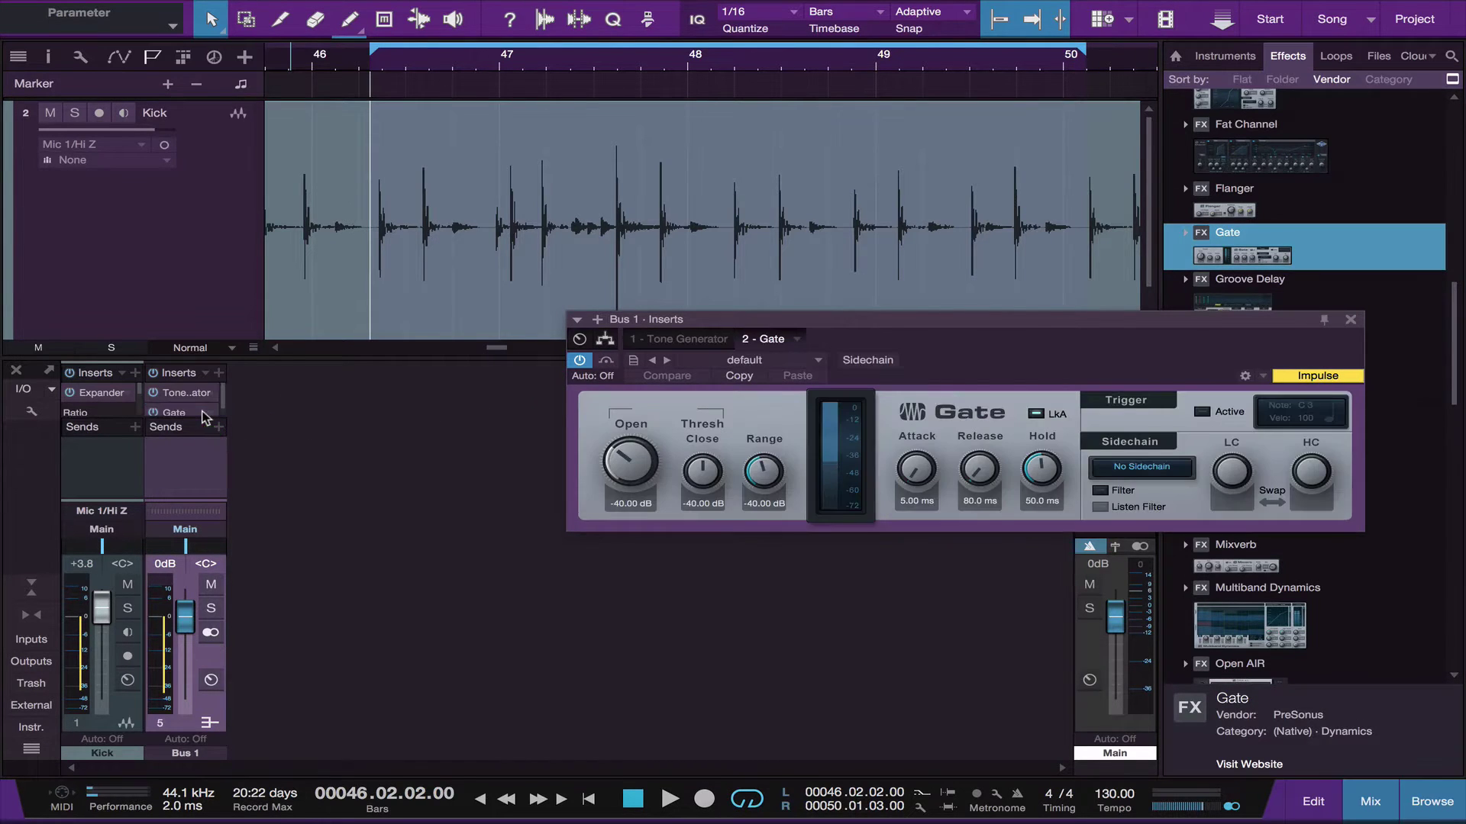
# - Turn Bus 1's Tone Generator level down to -88.20
pyautogui.click(200, 393)
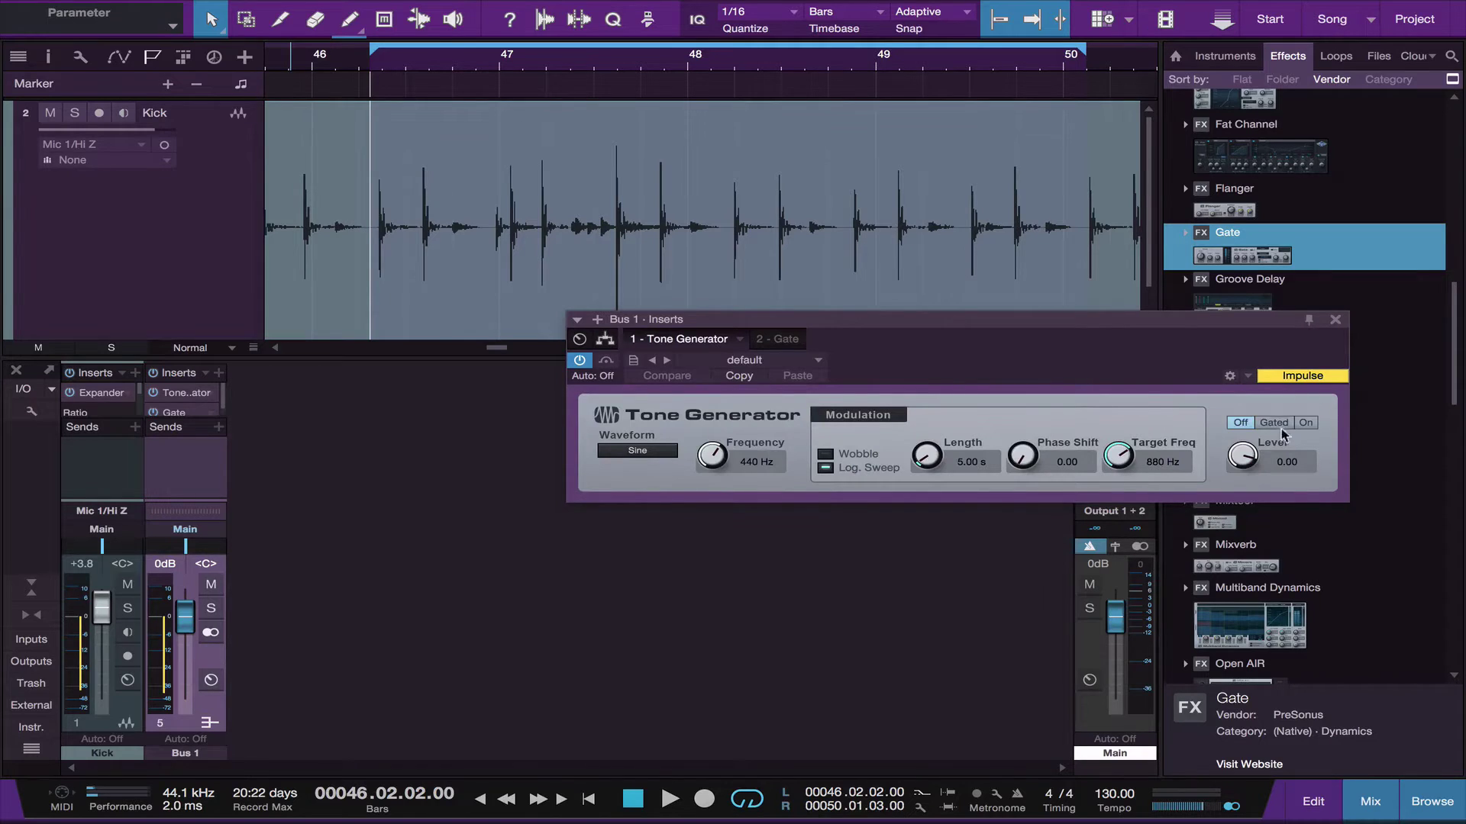
pyautogui.moveTo(1244, 456); pyautogui.dragTo(1252, 506)
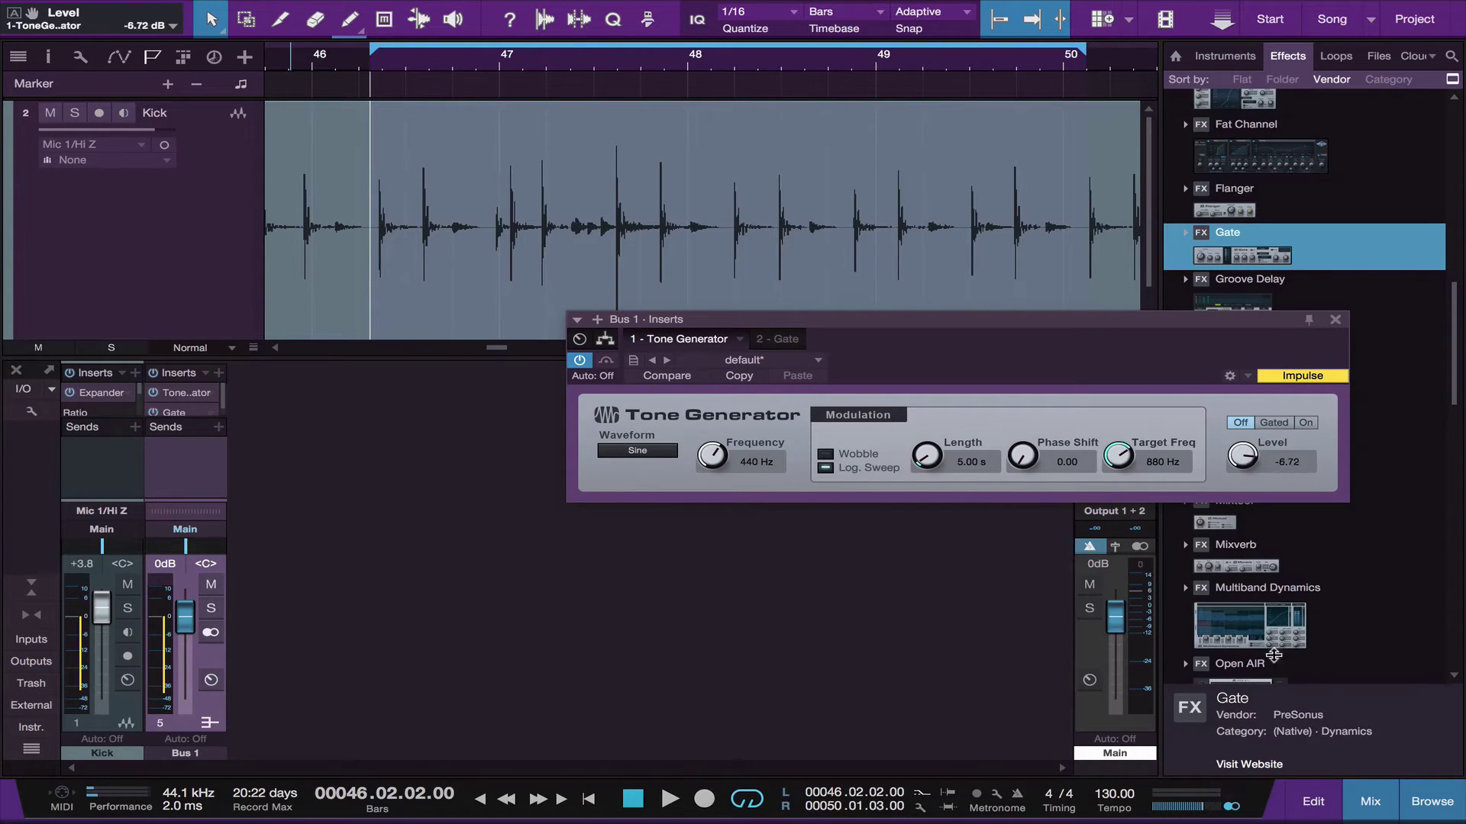
pyautogui.moveTo(1274, 655); pyautogui.dragTo(1275, 807)
pyautogui.scroll(-10, 1244, 467)
pyautogui.moveTo(1248, 724); pyautogui.dragTo(1167, 821)
pyautogui.moveTo(1247, 452); pyautogui.dragTo(1261, 680)
pyautogui.moveTo(1235, 456); pyautogui.dragTo(693, 465)
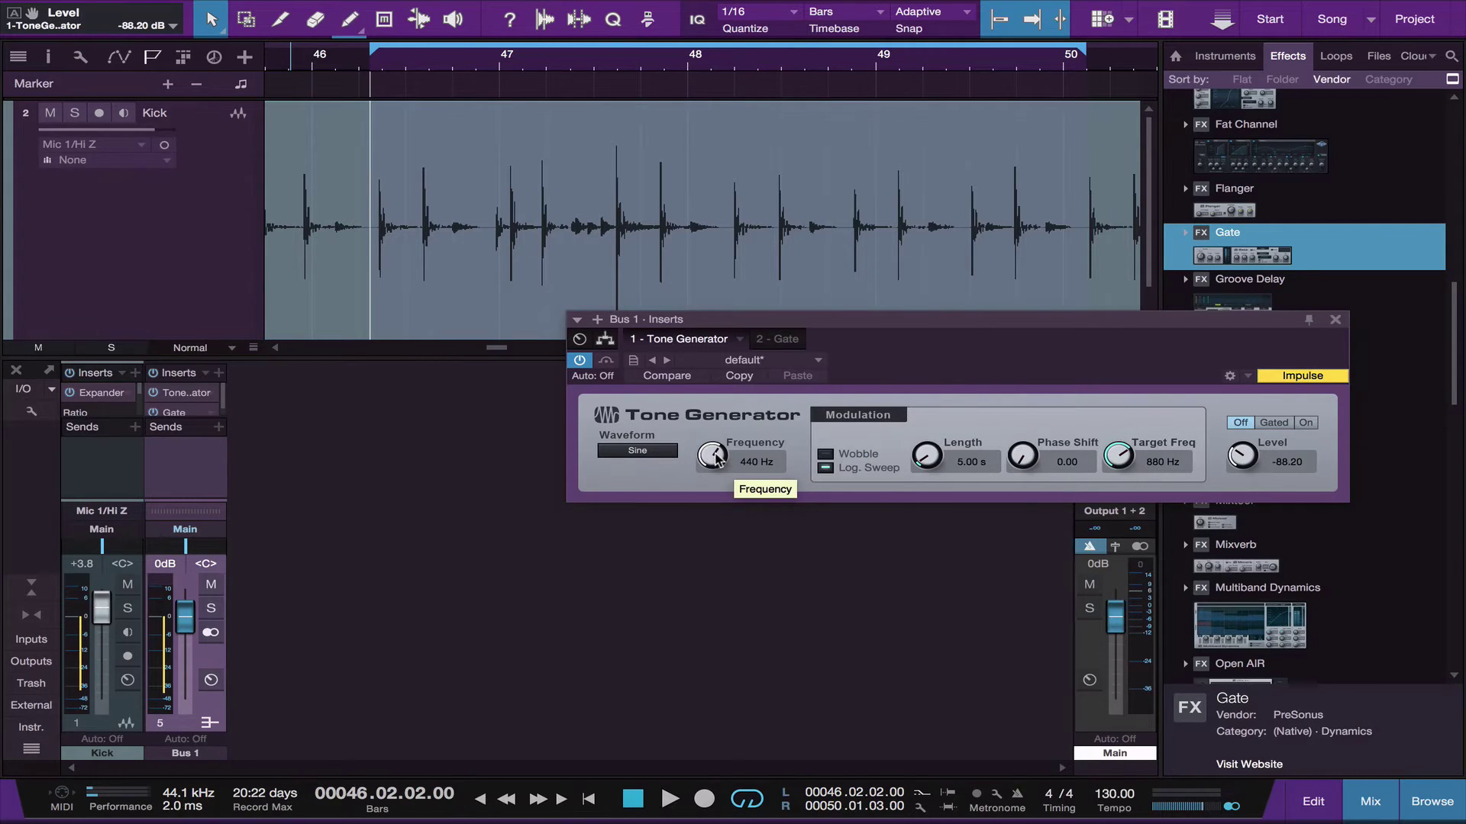
# - Set the Tone Generator frequency to 55 Hz
pyautogui.click(748, 461)
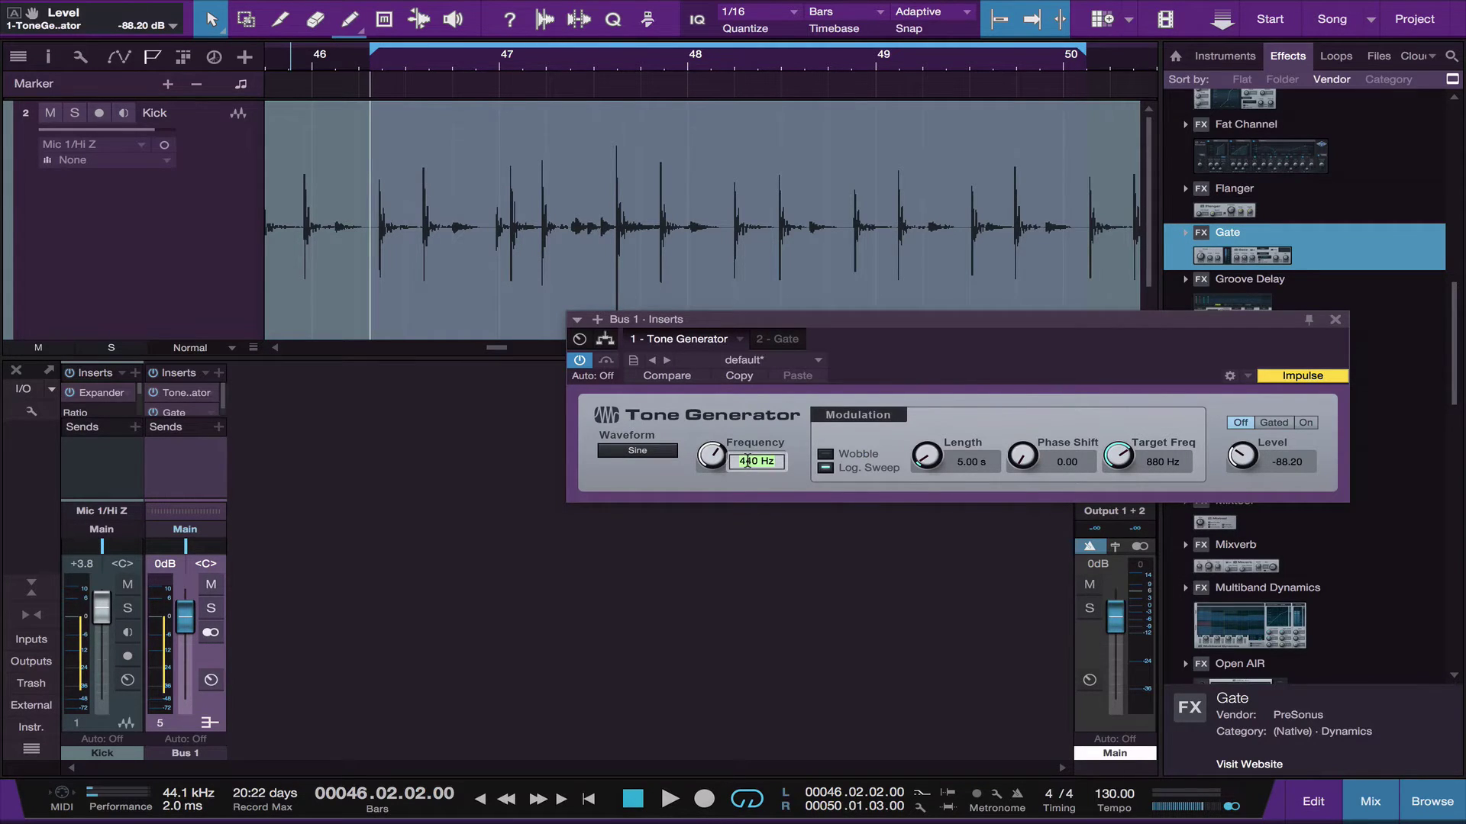
pyautogui.write('55')
pyautogui.press('Return')
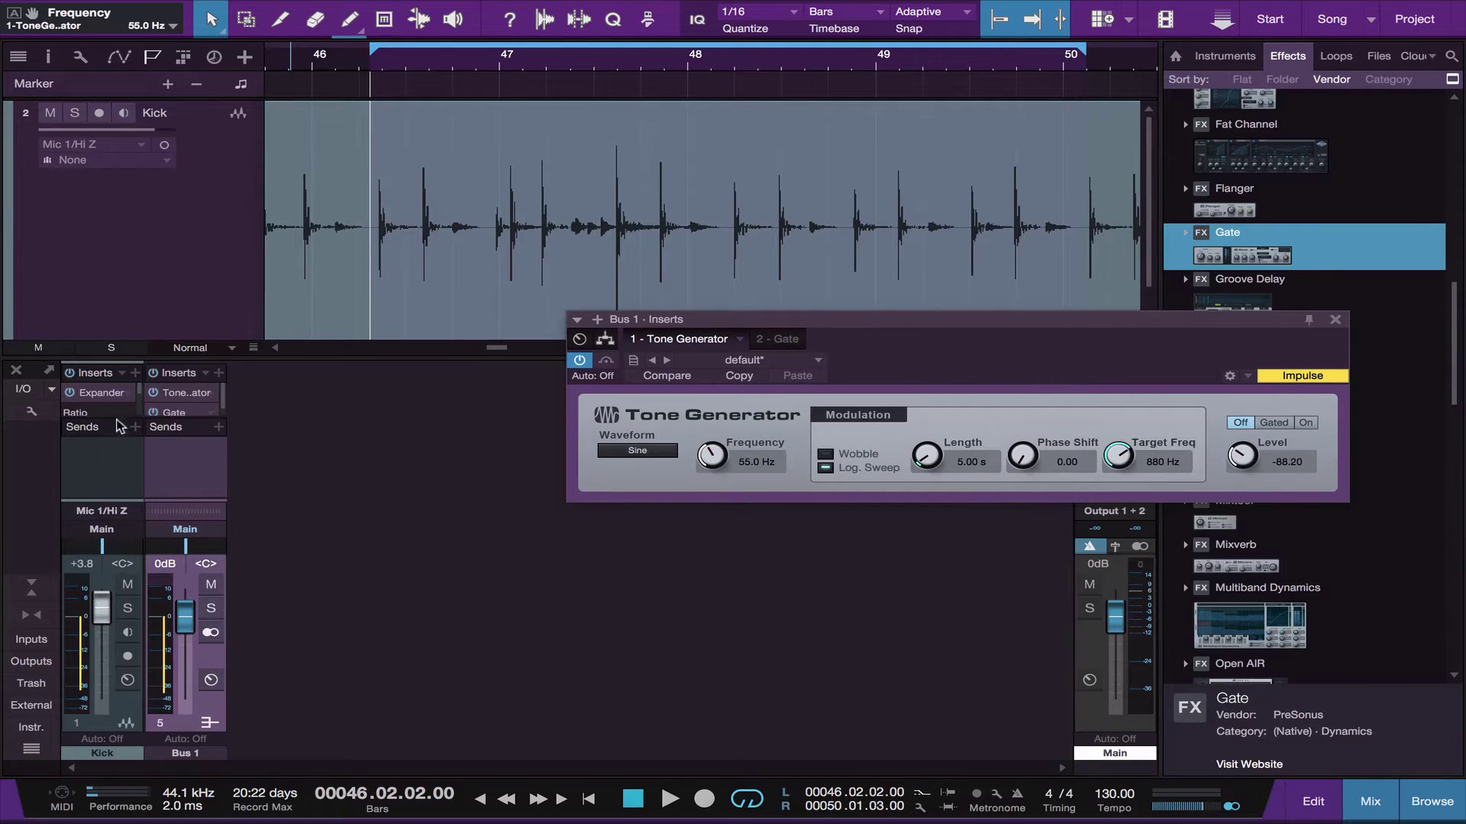
# - Set the Bus 1 Gate range to -72 dB, enable its external sidechain, and toggle Duck
pyautogui.click(175, 413)
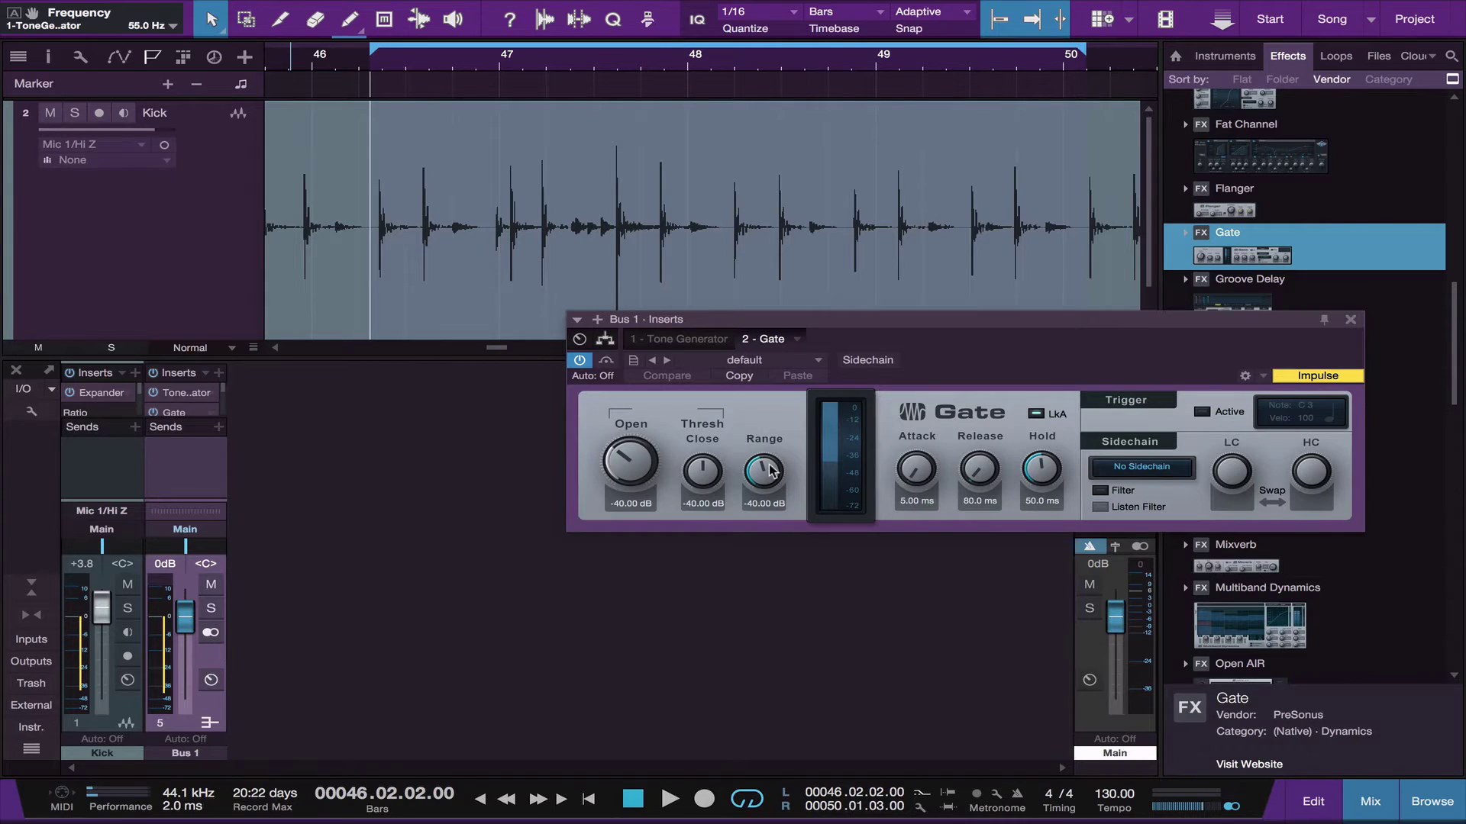
pyautogui.moveTo(763, 472); pyautogui.dragTo(767, 496)
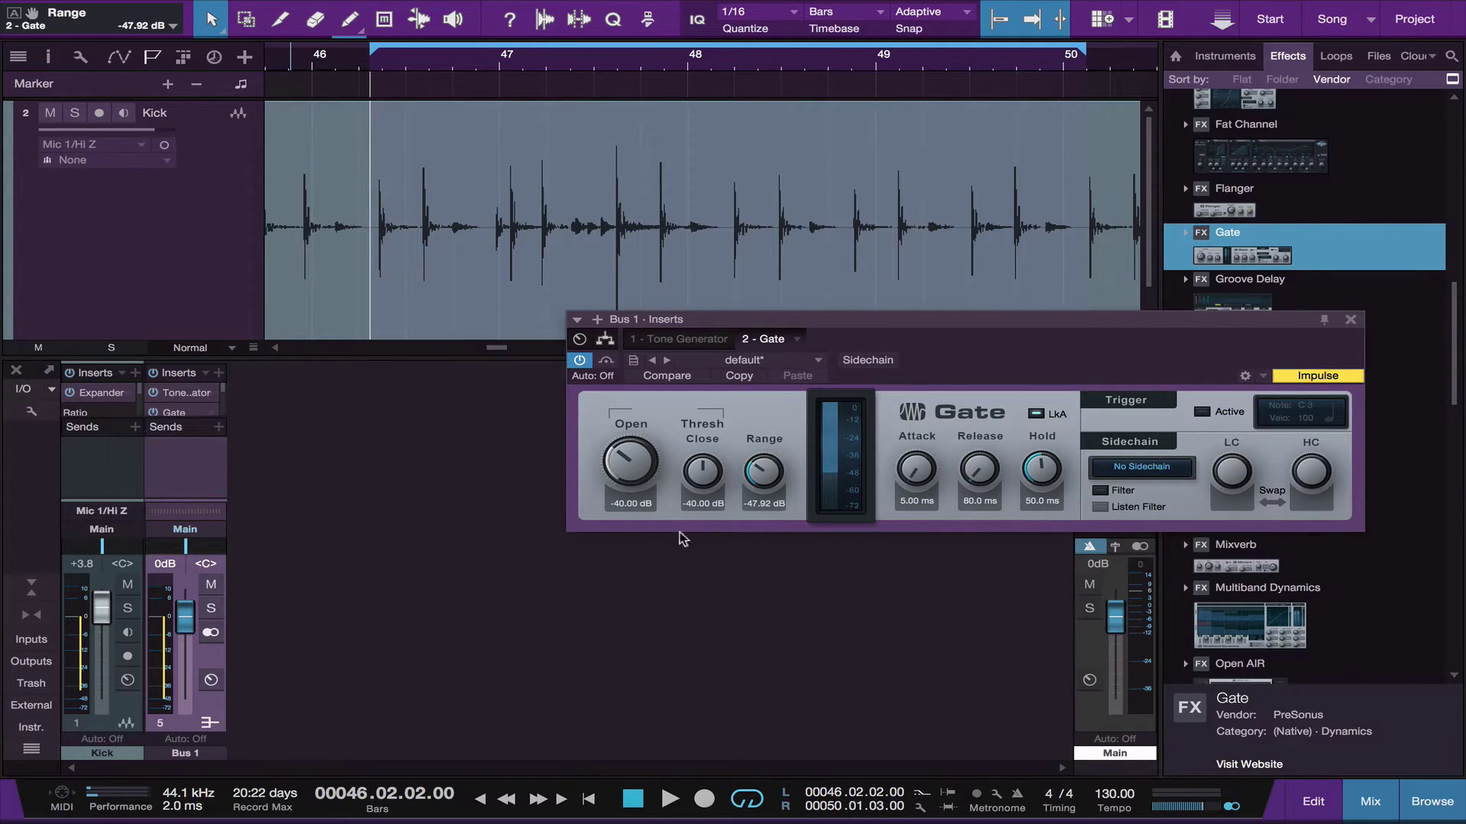
pyautogui.moveTo(768, 479); pyautogui.dragTo(769, 527)
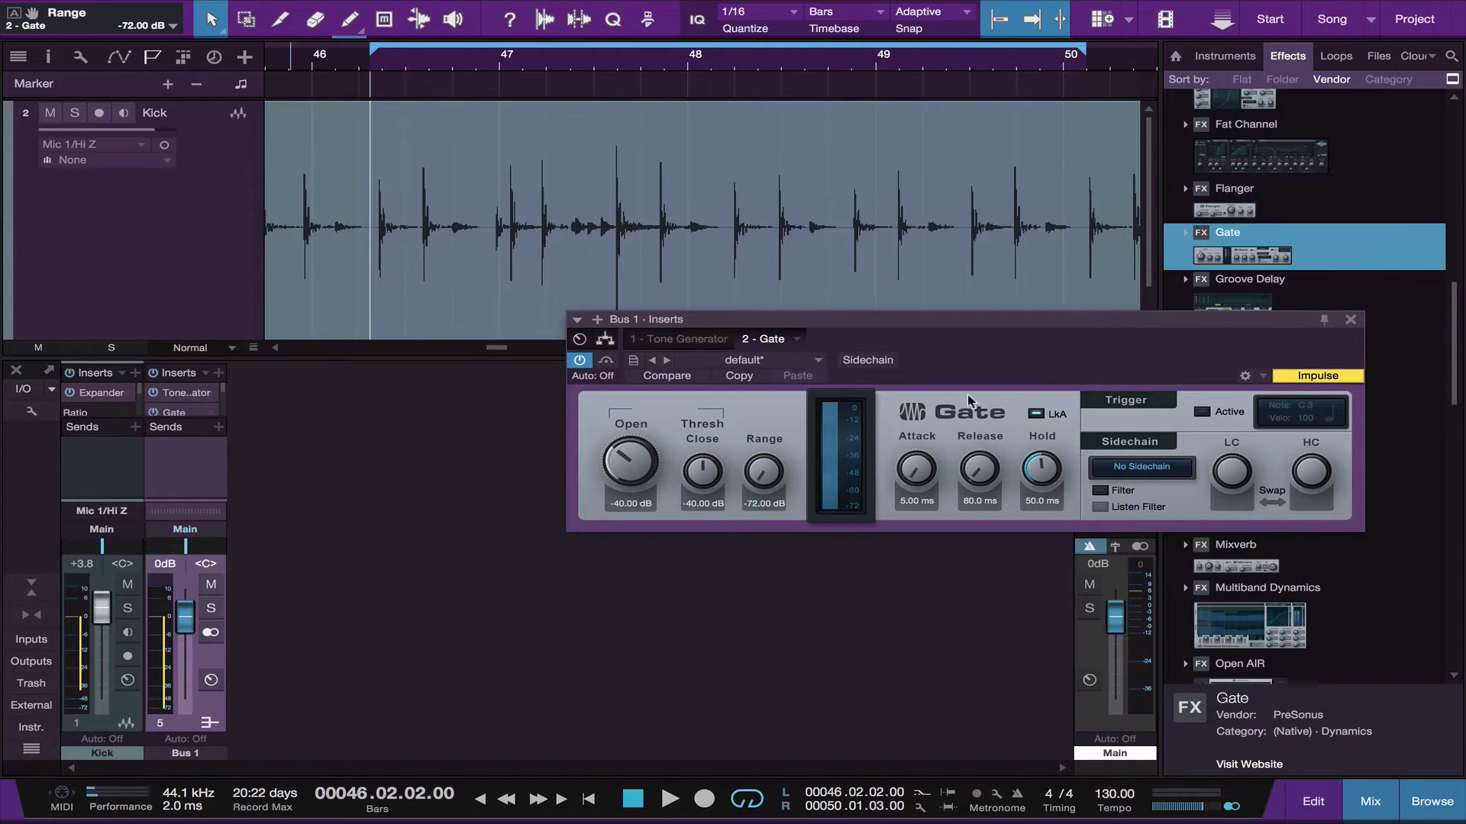
pyautogui.click(870, 361)
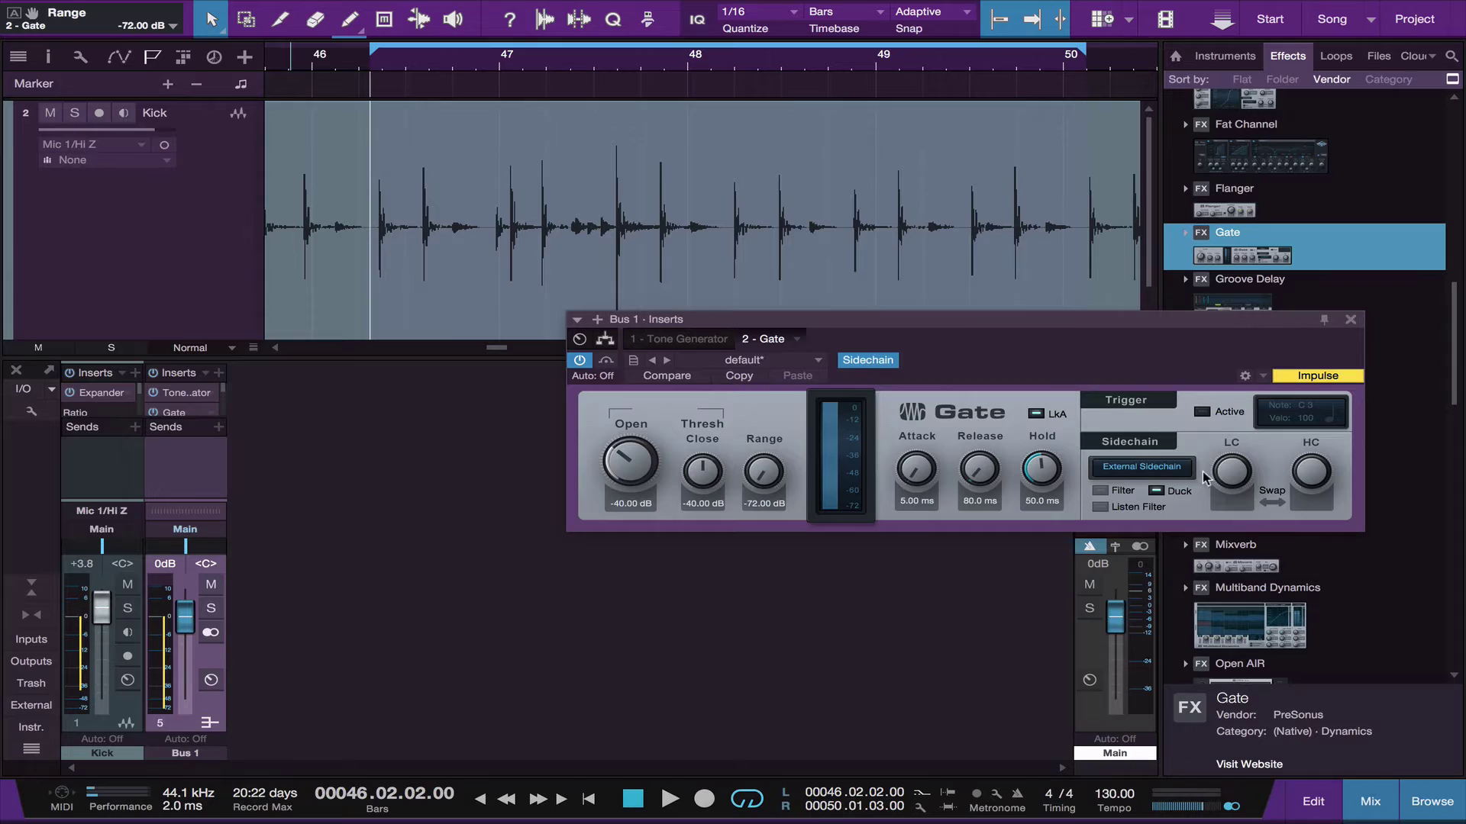
pyautogui.click(1155, 491)
# - Add a Kick send to the Bus 1 Gate sidechain (Inserts 2 - Gate), then reopen the Tone Generator
pyautogui.click(135, 434)
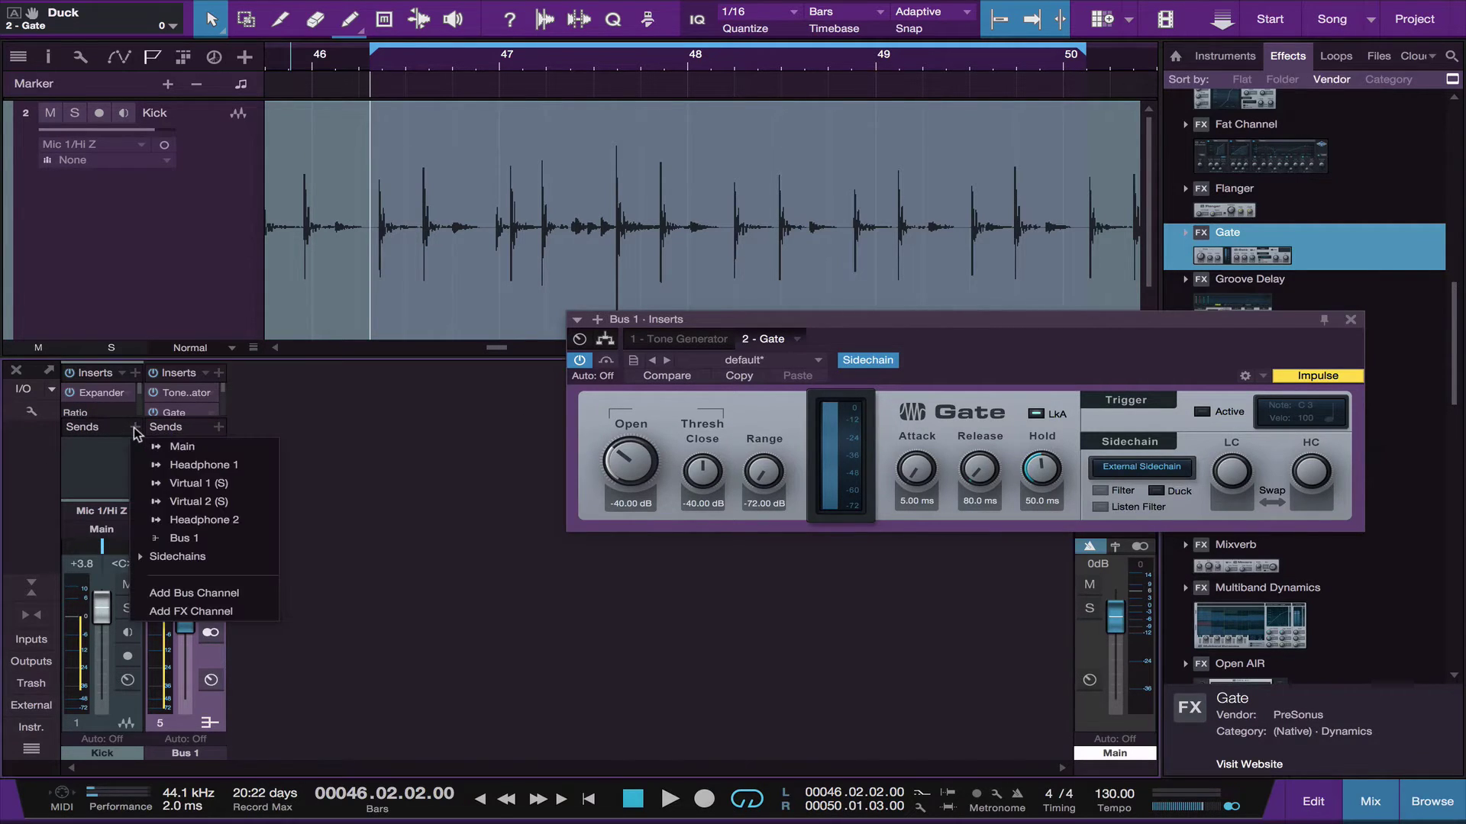
pyautogui.click(183, 558)
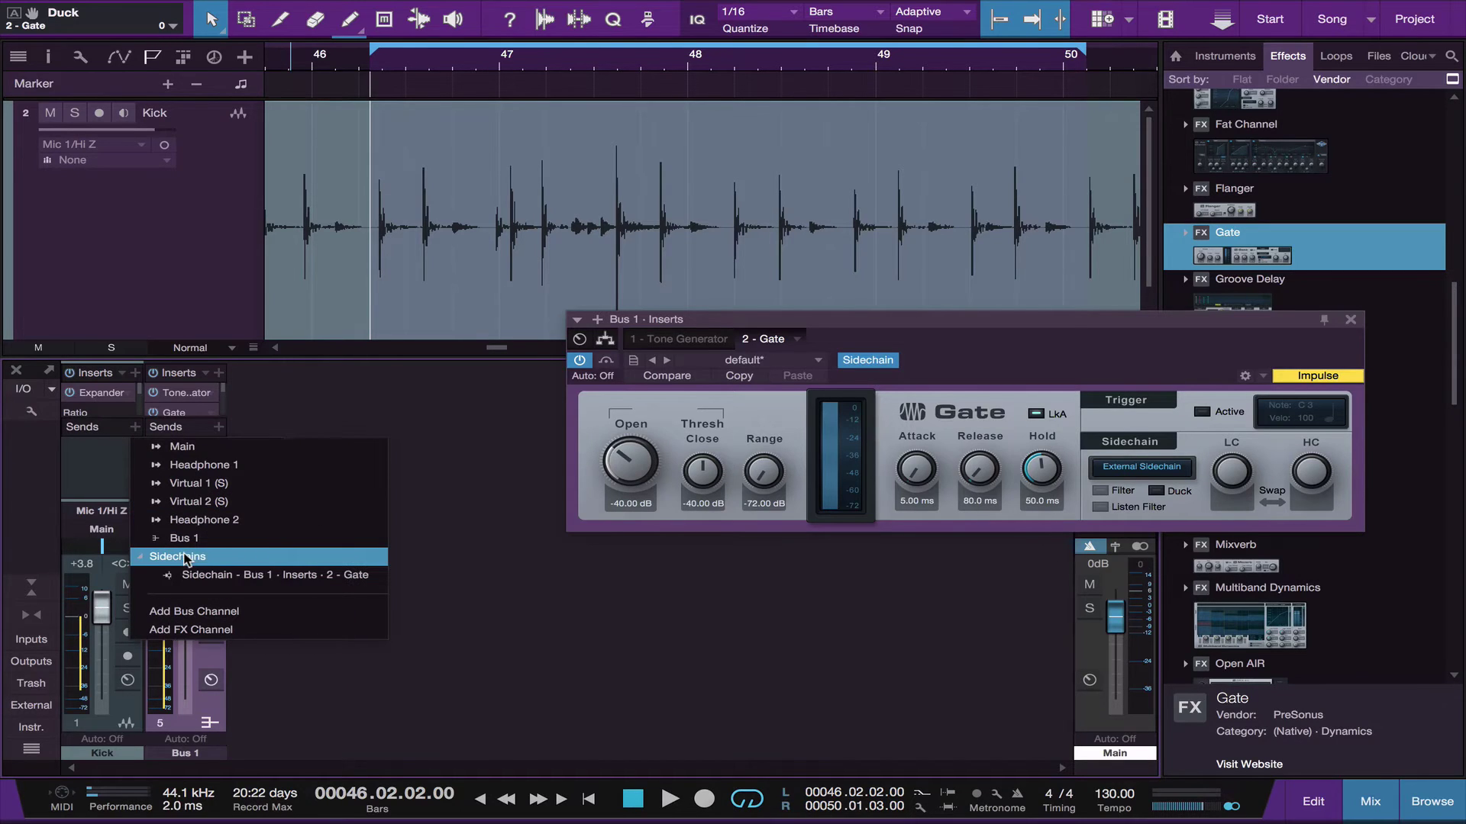
pyautogui.click(278, 576)
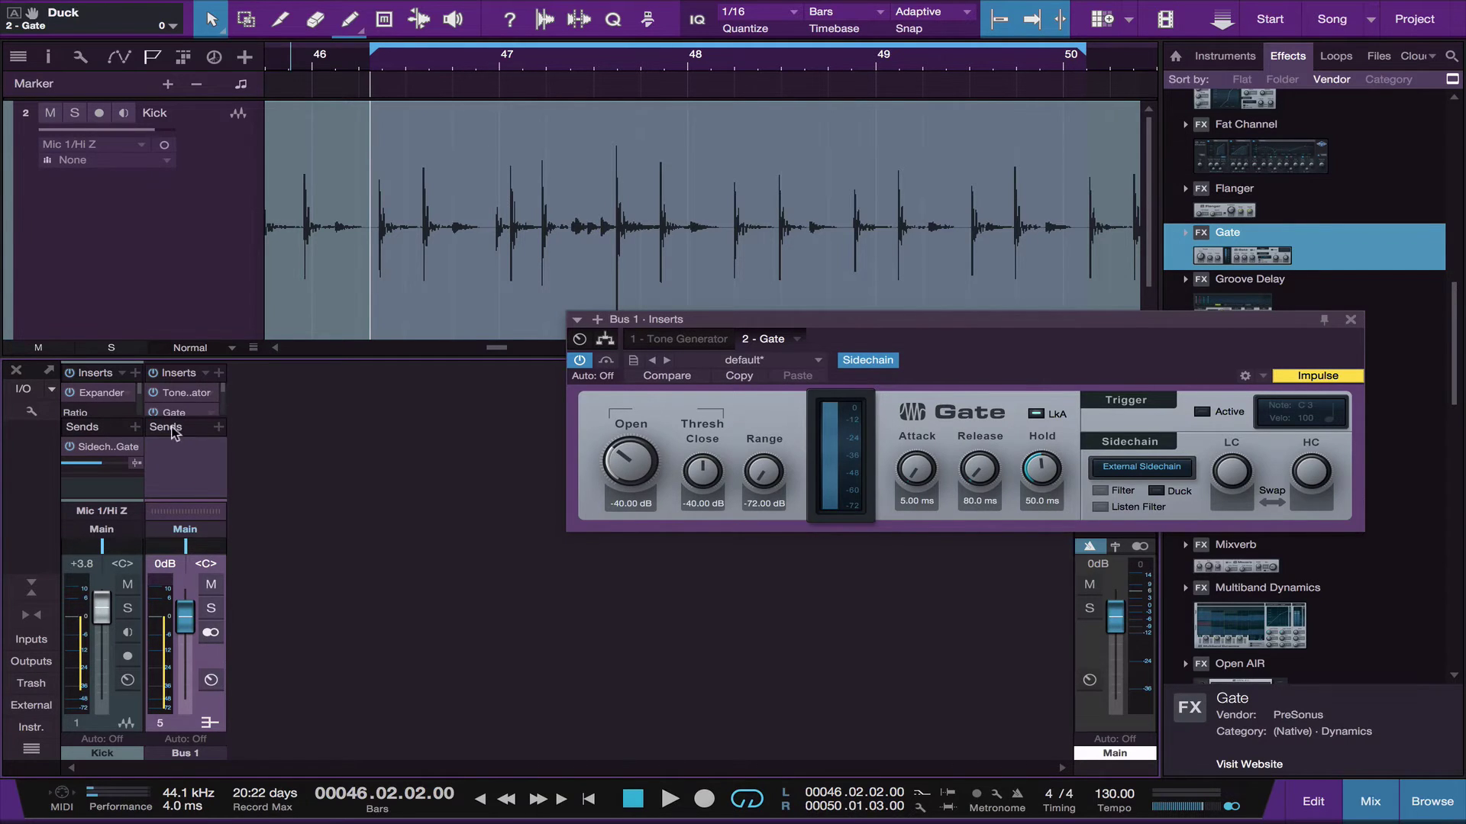
pyautogui.click(174, 394)
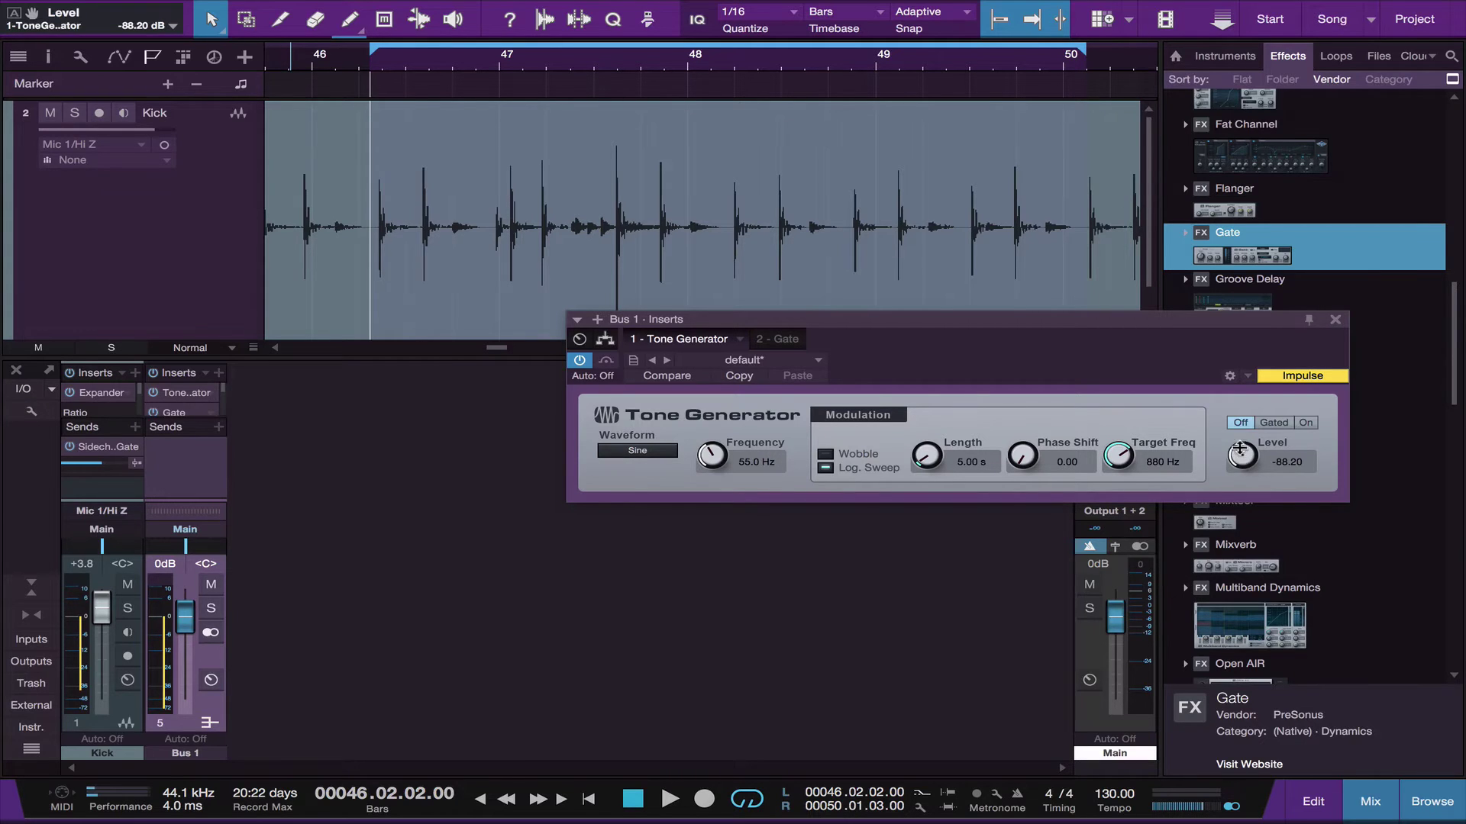
# - While playing, switch the Tone Generator on at -13.44 level and set Bus 1 to -13.9 dB
pyautogui.press('space')
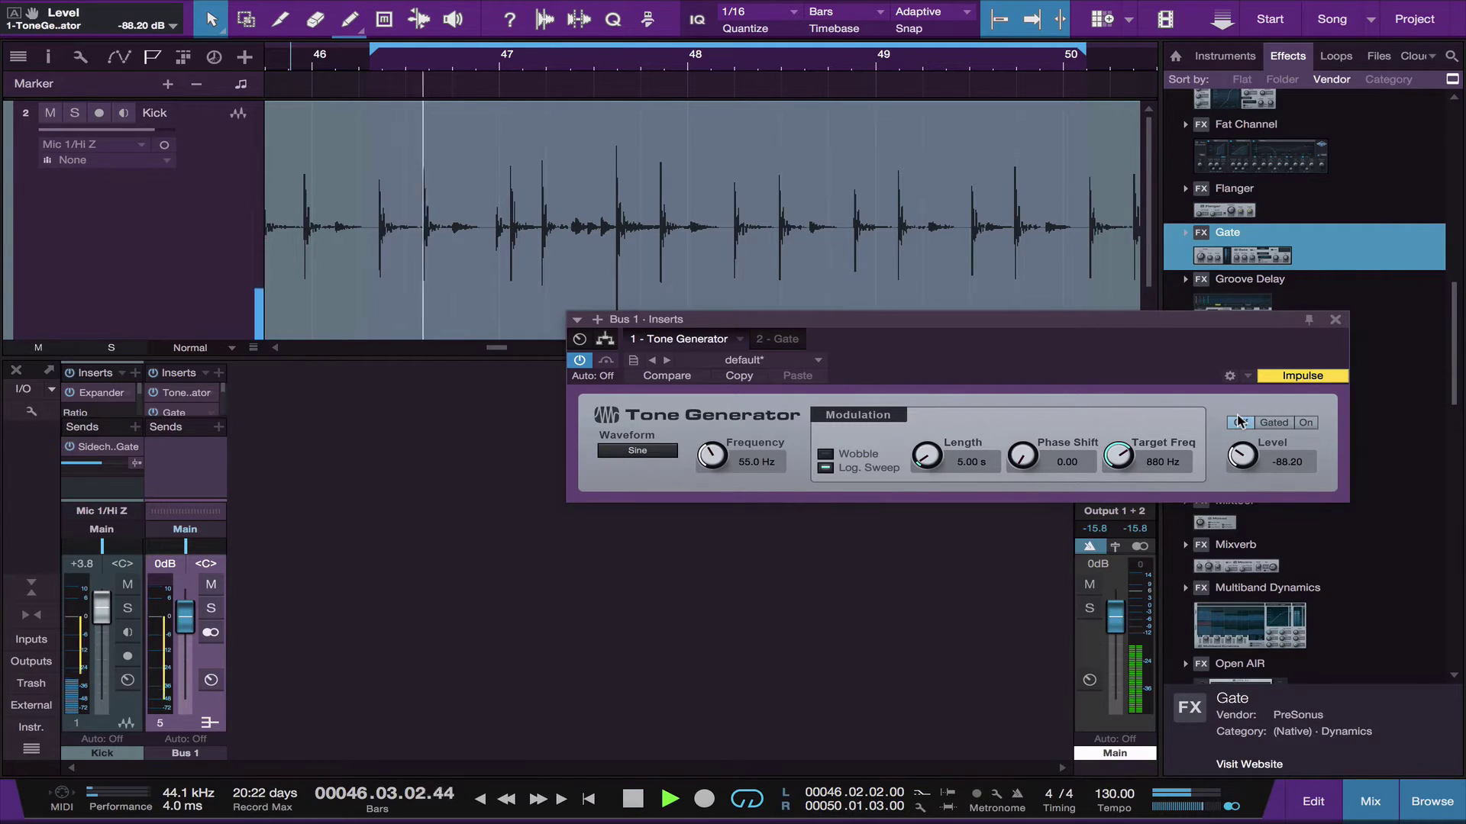
pyautogui.scroll(5, 1243, 455)
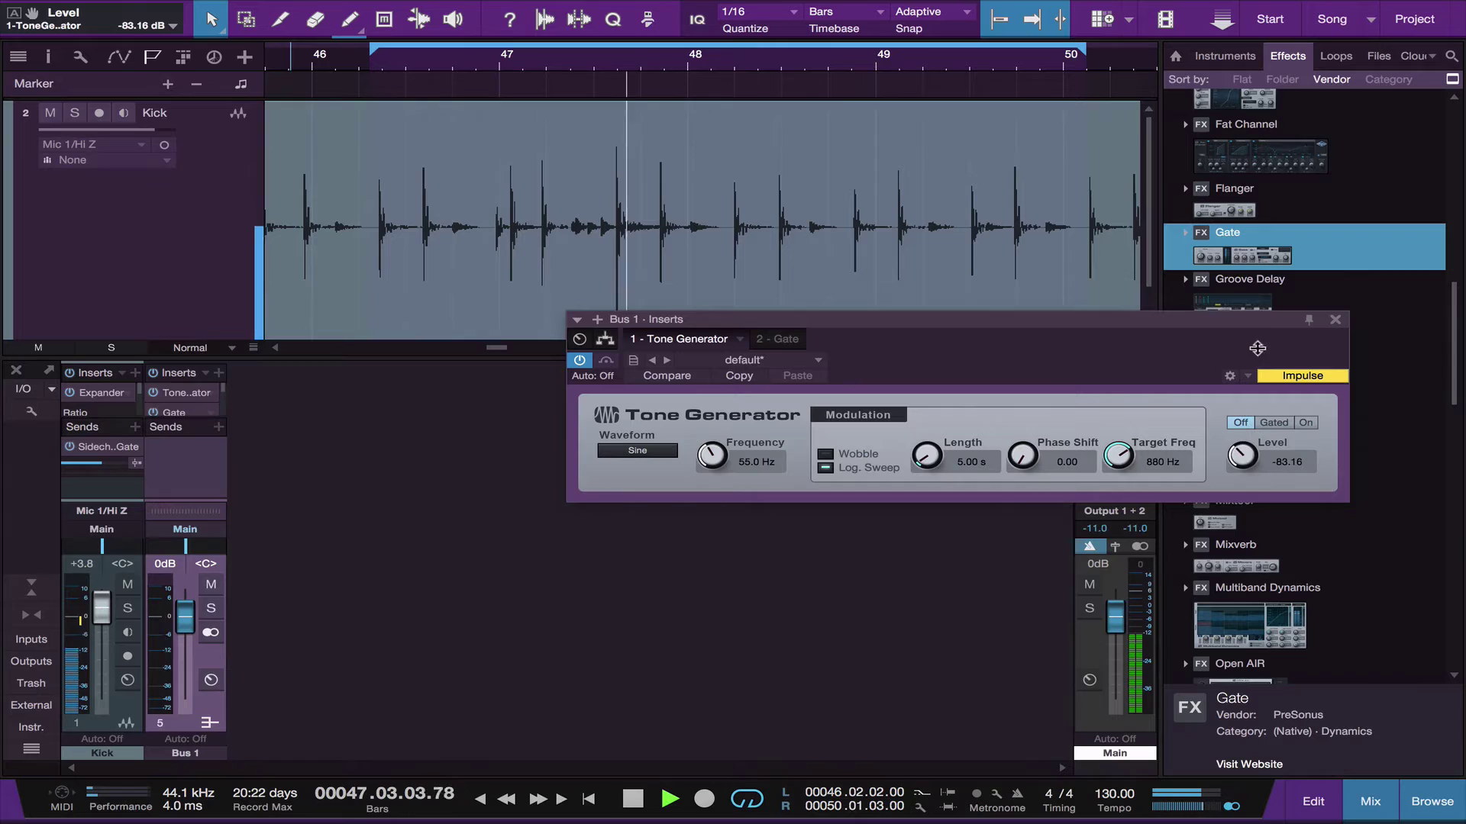
pyautogui.scroll(10, 1243, 456)
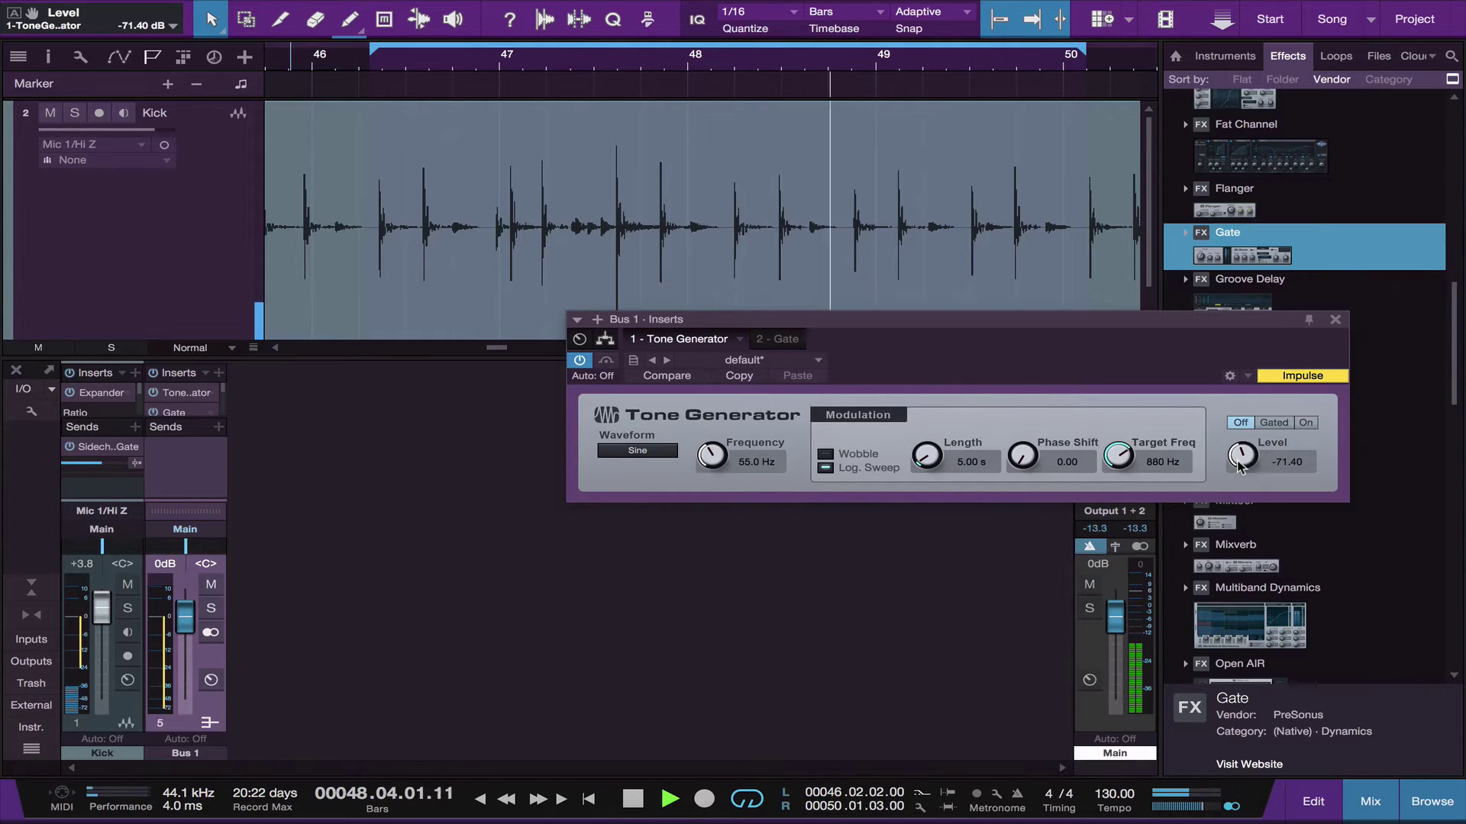
pyautogui.click(1305, 423)
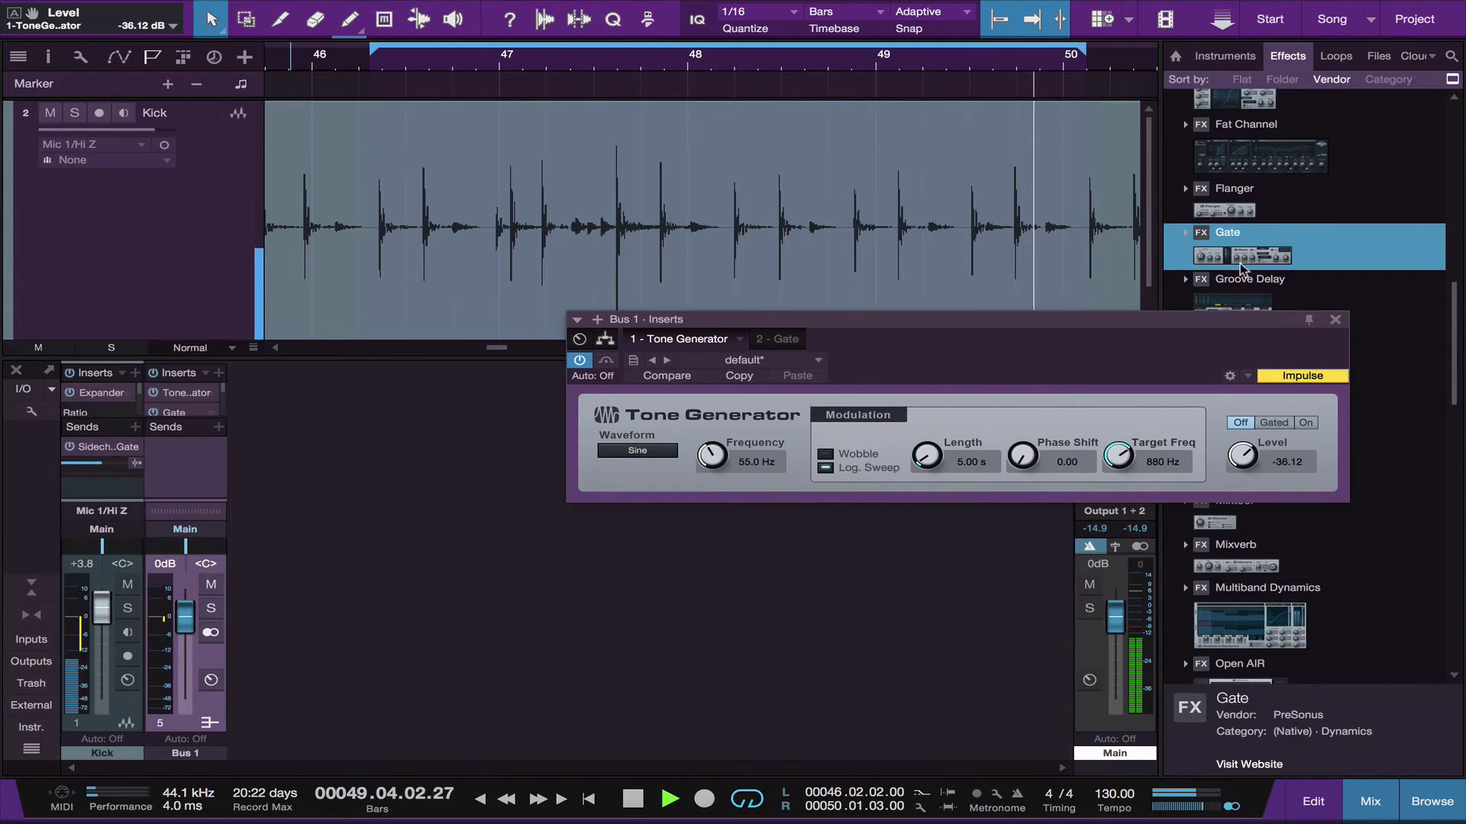
pyautogui.moveTo(186, 618); pyautogui.dragTo(169, 663)
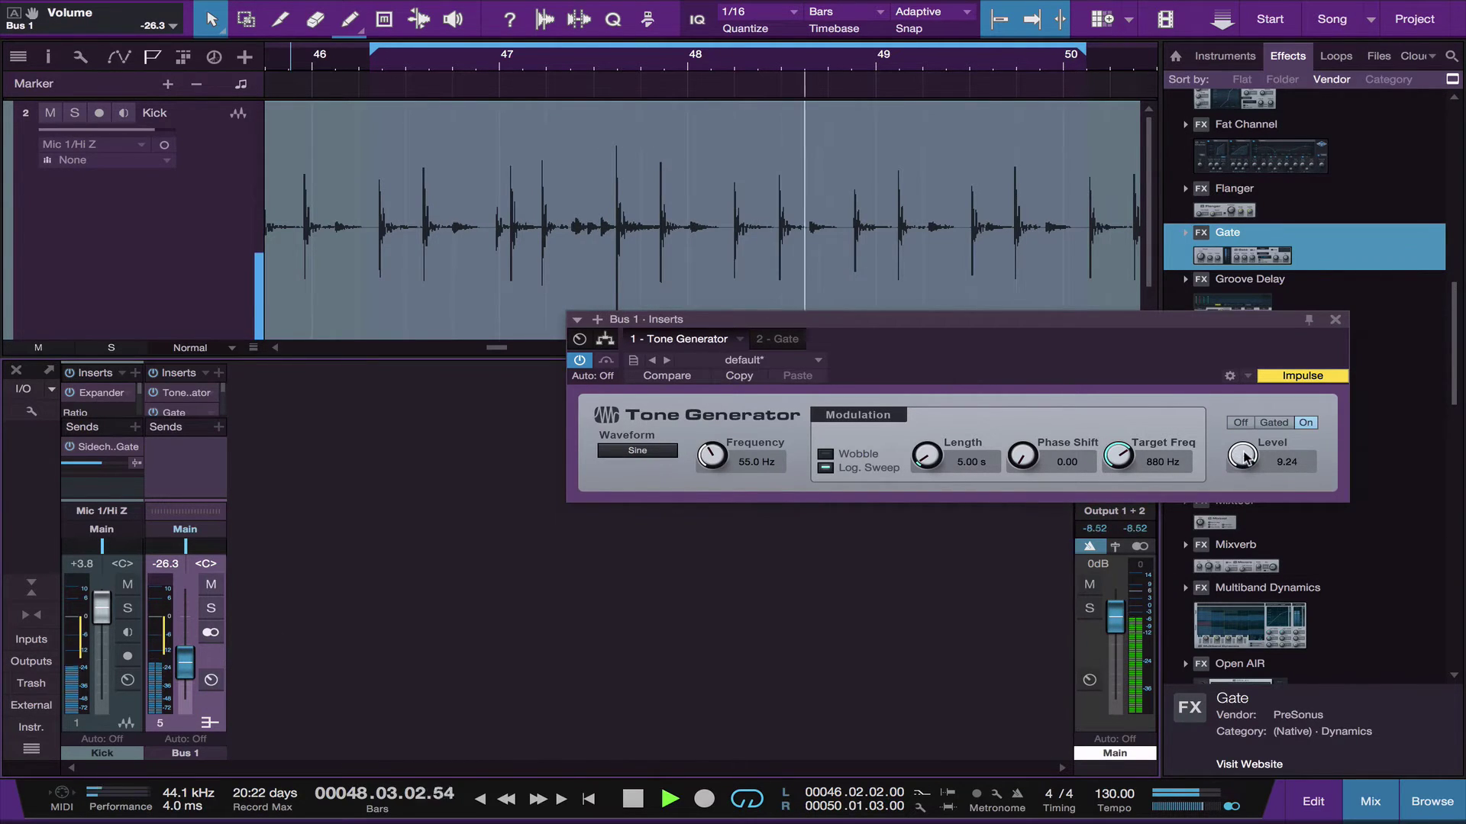
pyautogui.moveTo(1244, 456); pyautogui.dragTo(1256, 595)
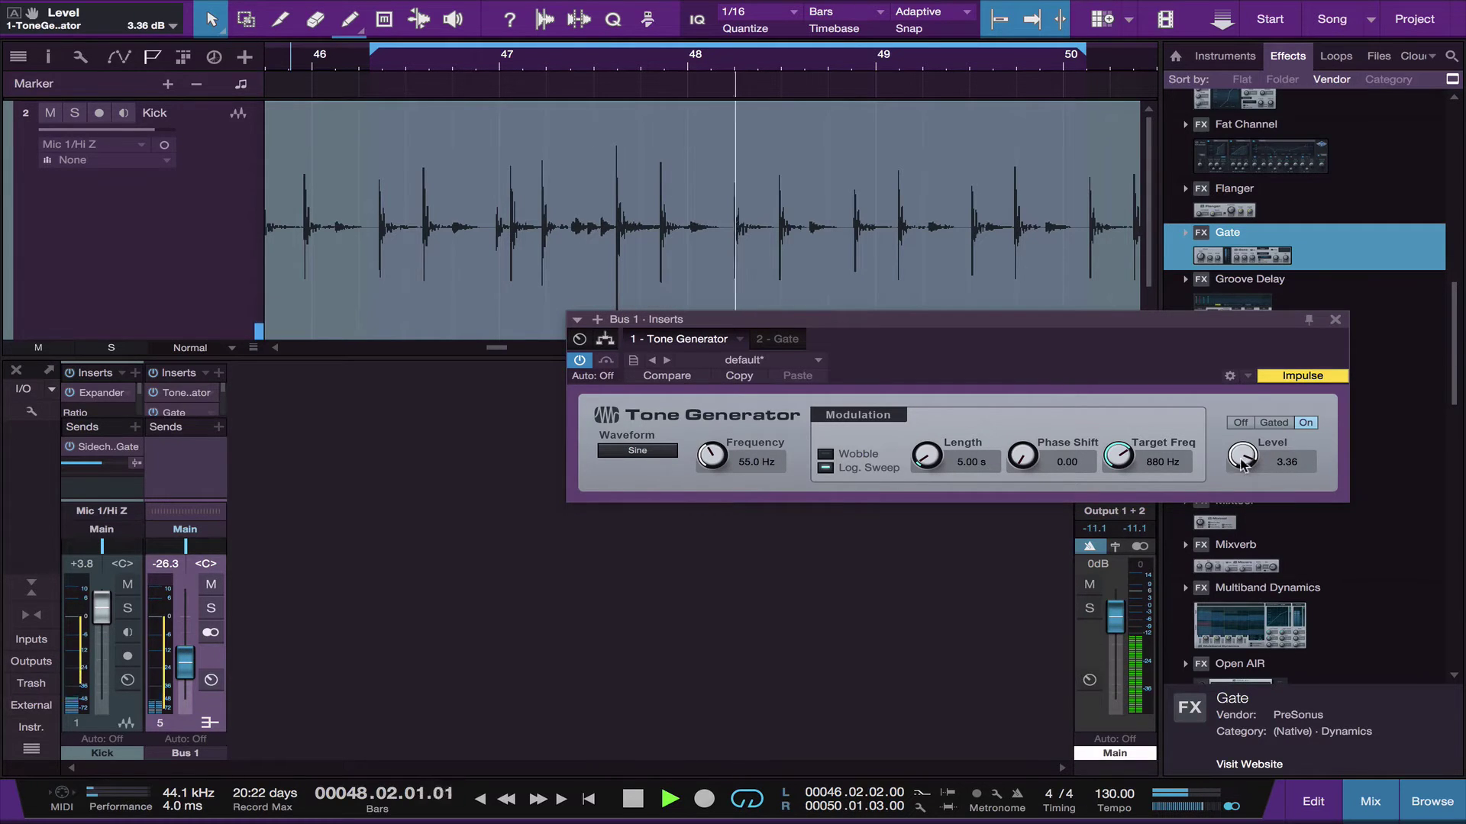
pyautogui.moveTo(1242, 462); pyautogui.dragTo(1279, 718)
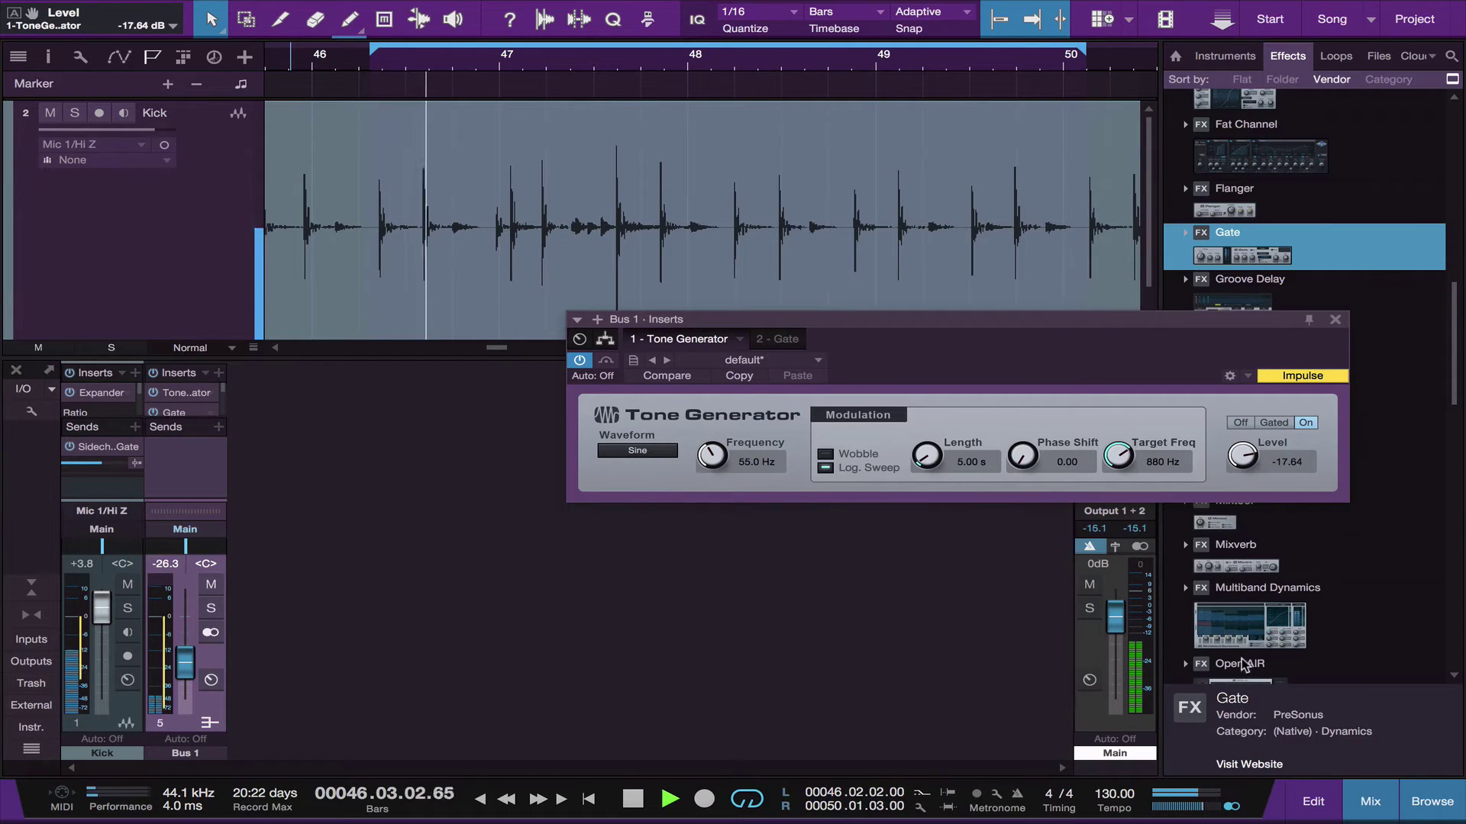
pyautogui.moveTo(1243, 664); pyautogui.dragTo(1242, 611)
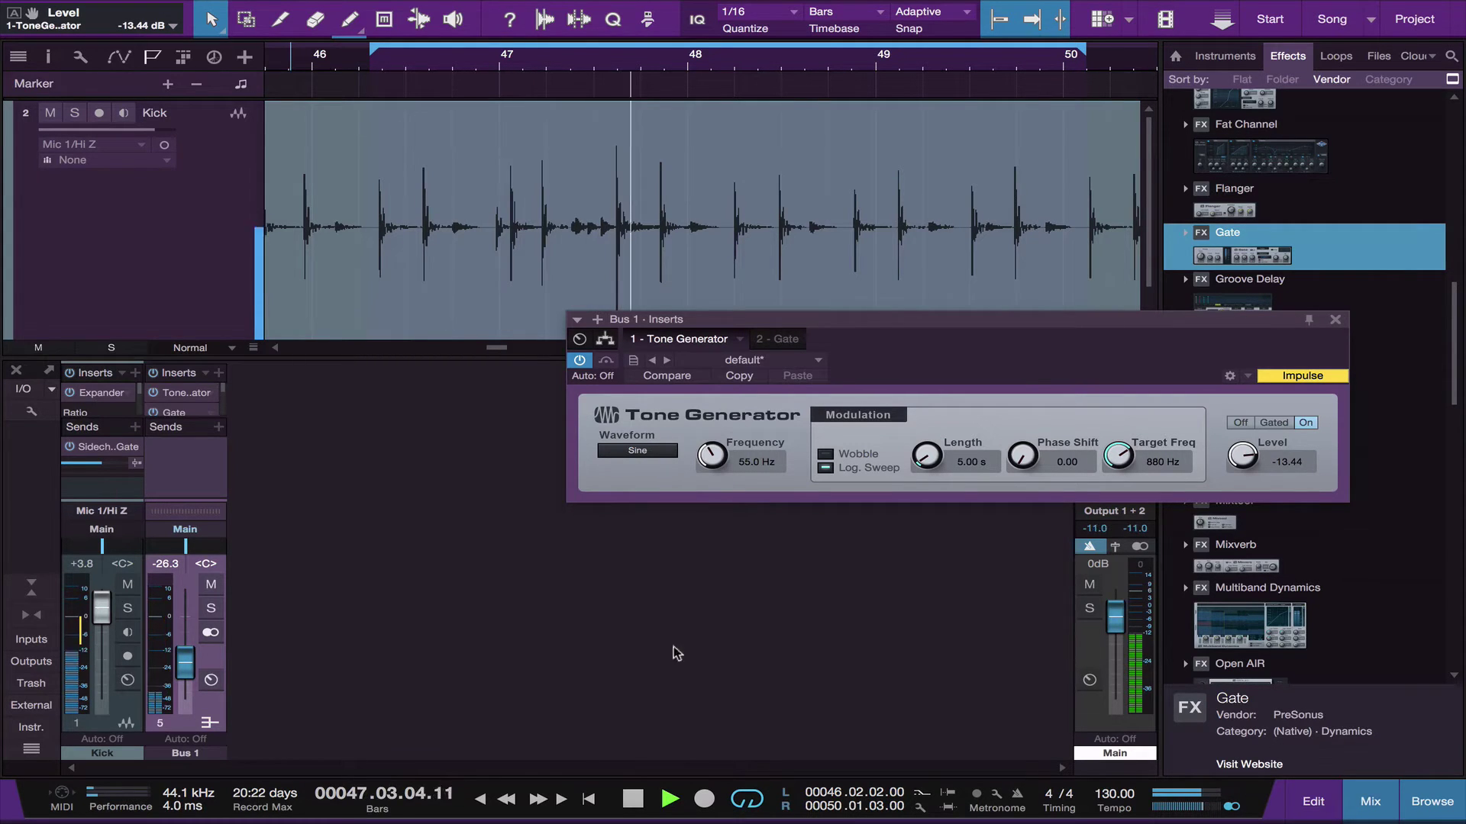
pyautogui.moveTo(185, 664); pyautogui.dragTo(186, 650)
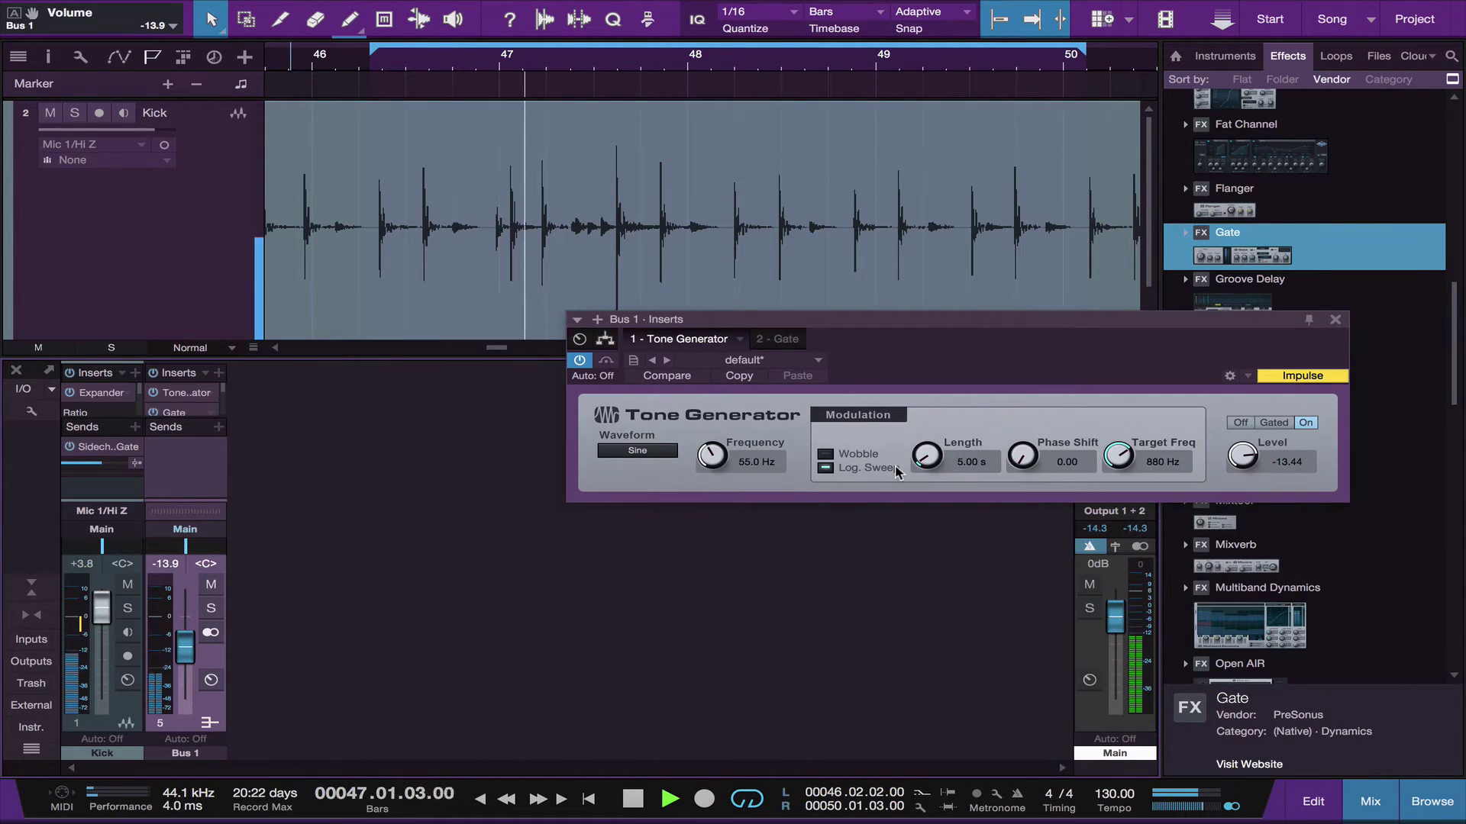
pyautogui.press('space')
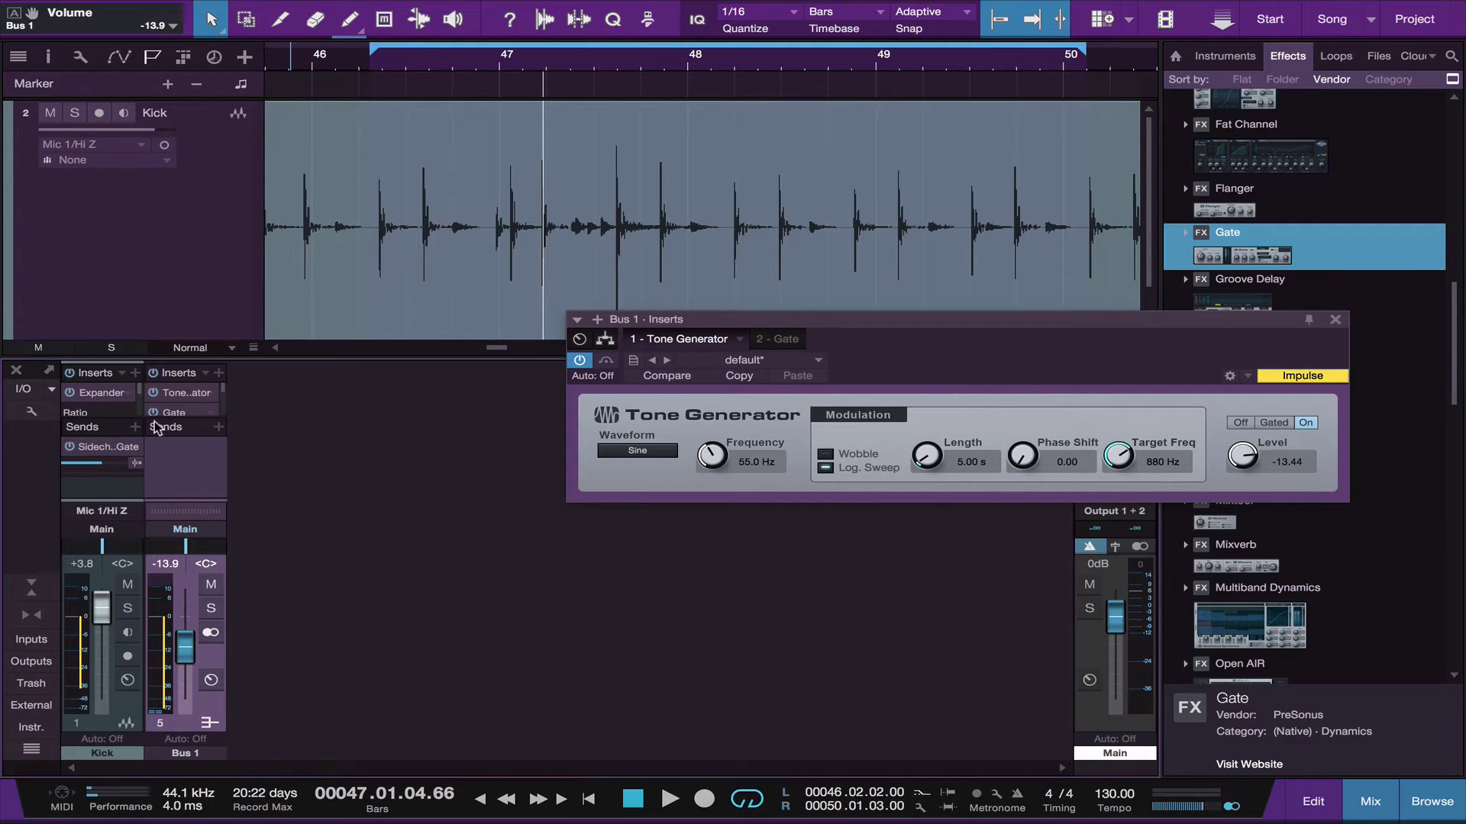
# - Give the Bus 1 Gate a 45 ms attack and 149.7 ms release while listening, then close it
pyautogui.click(183, 413)
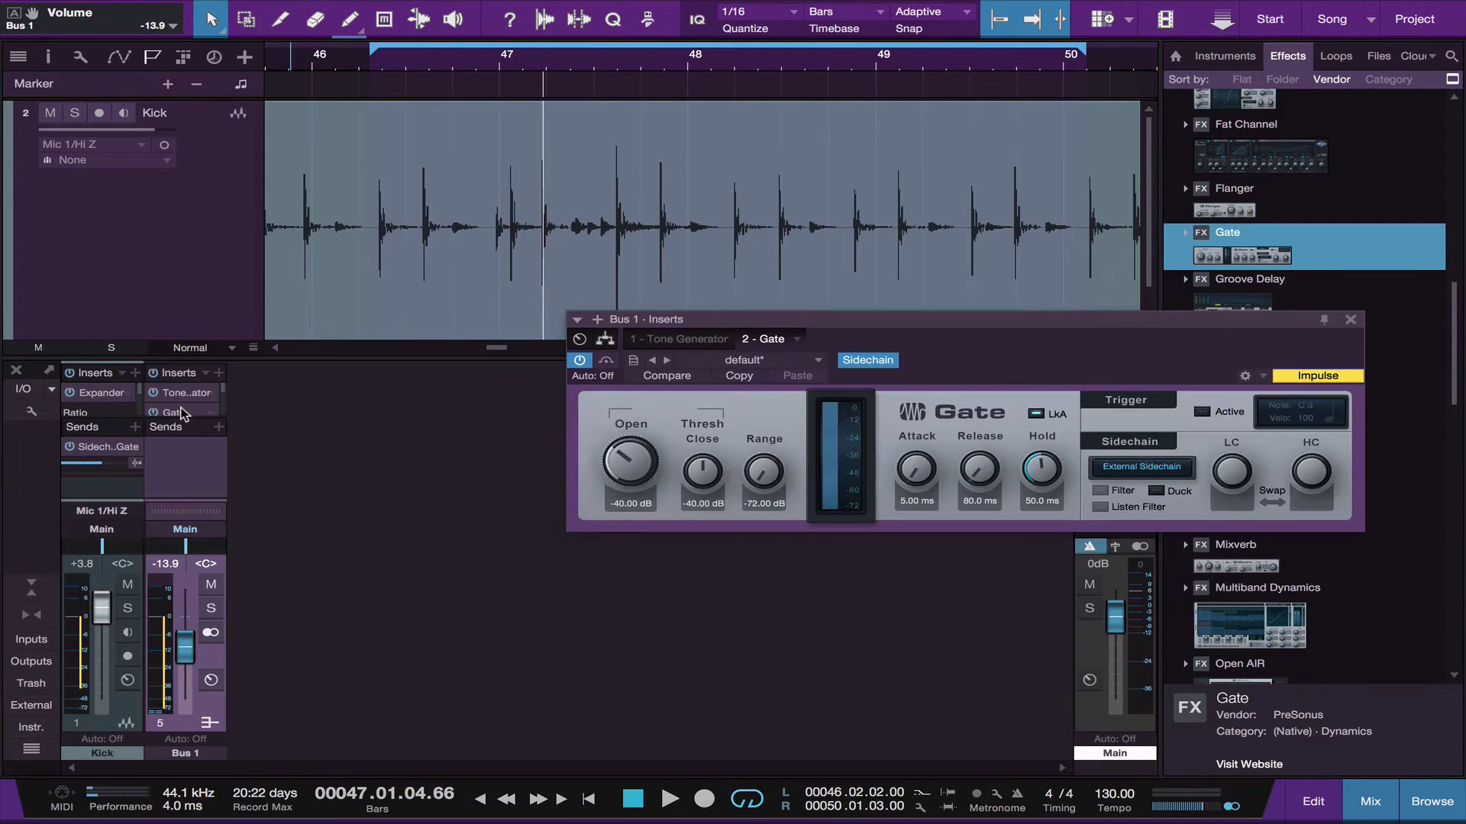
pyautogui.press('space')
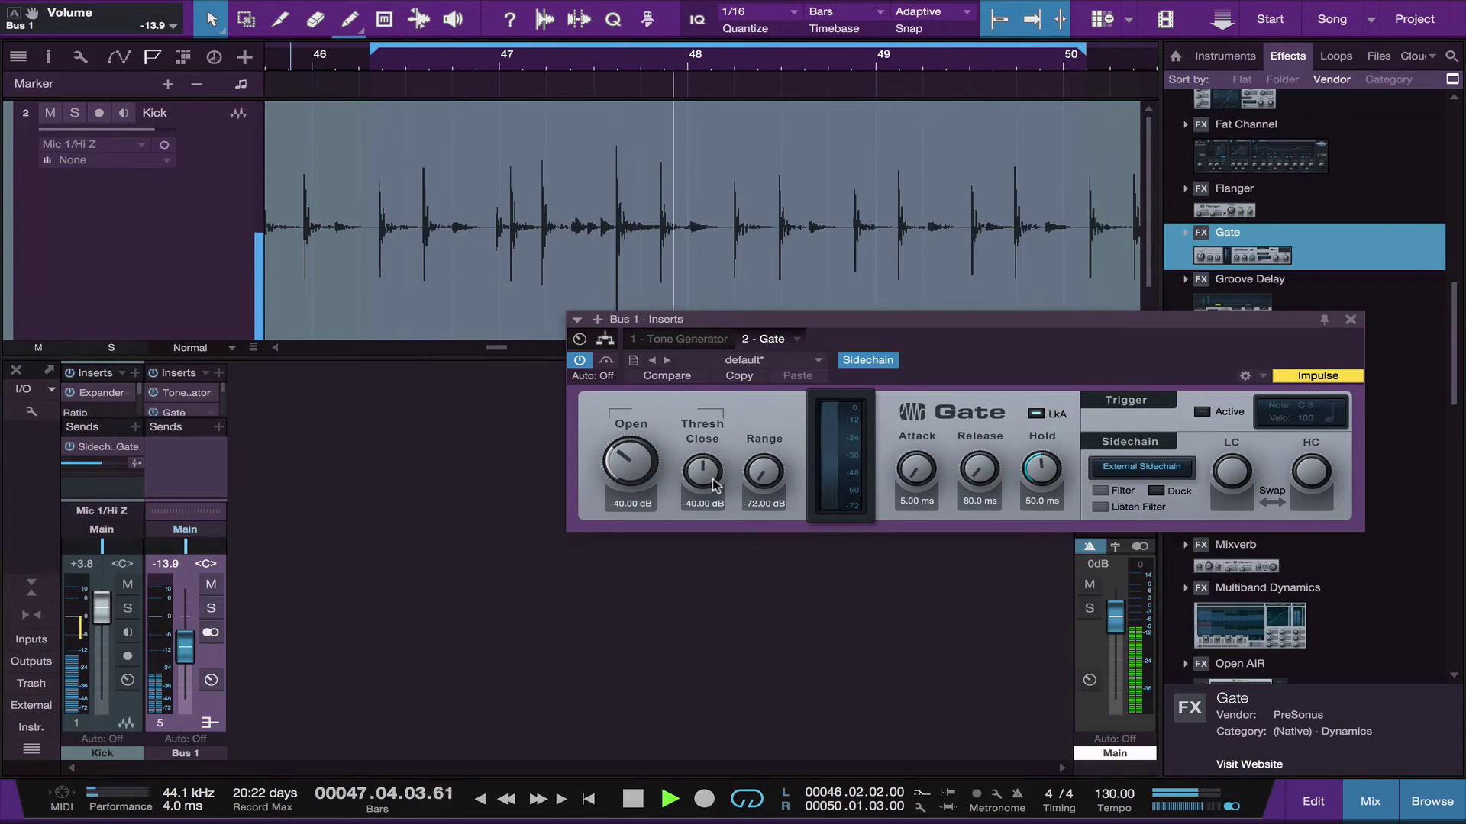
pyautogui.moveTo(914, 497); pyautogui.dragTo(921, 279)
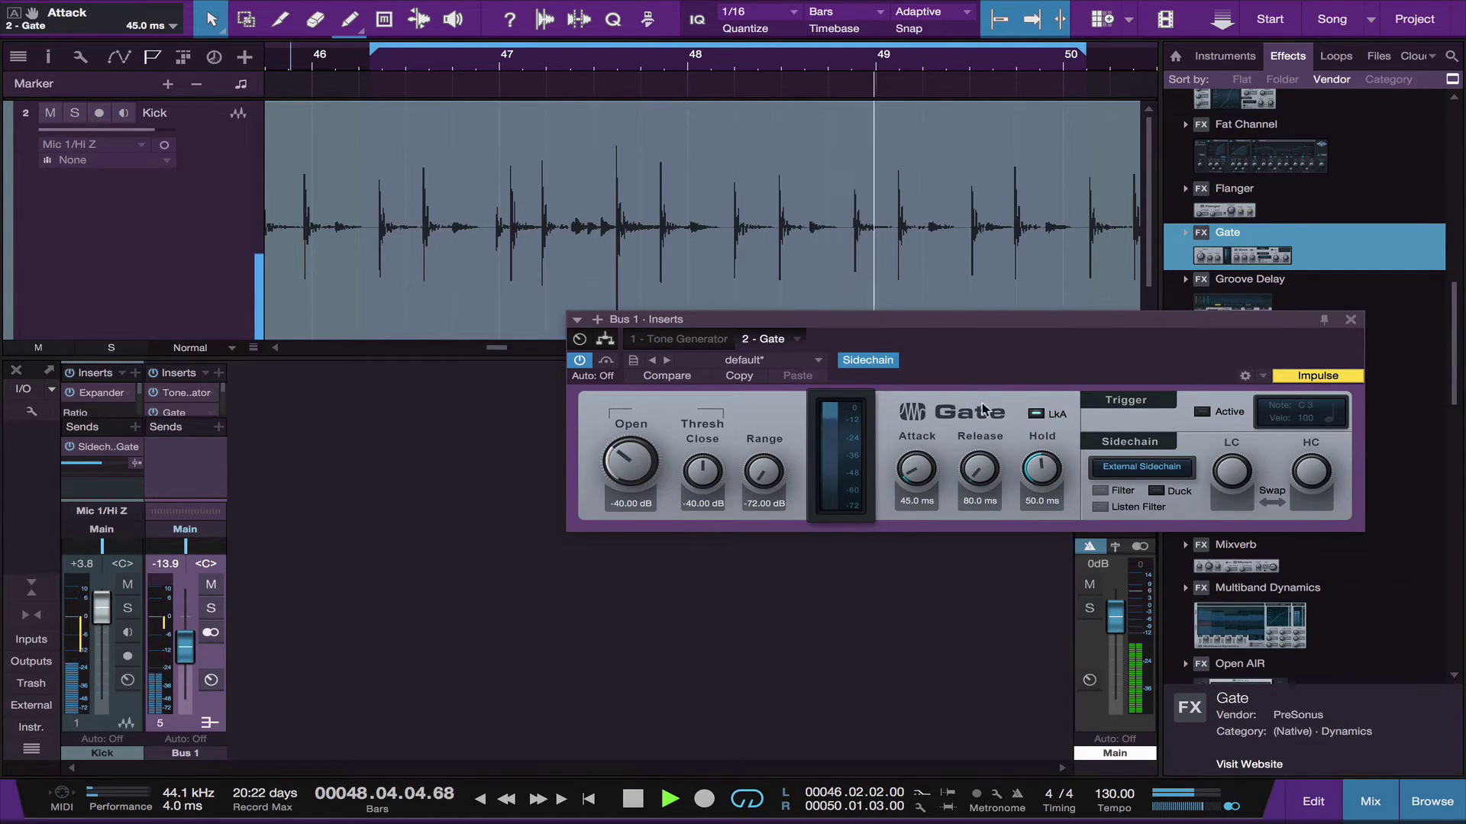
pyautogui.moveTo(974, 450); pyautogui.dragTo(955, 115)
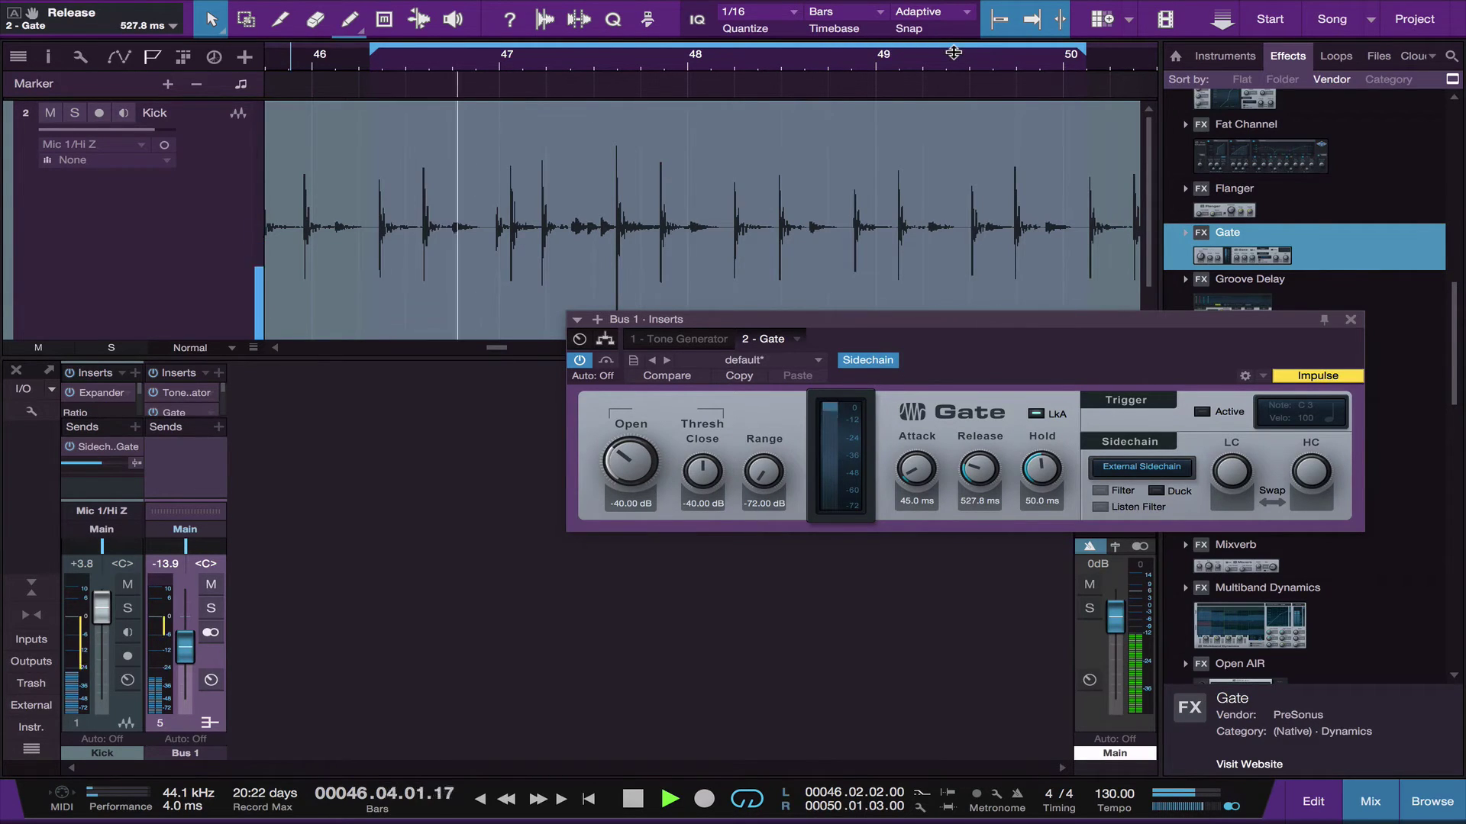
pyautogui.moveTo(953, 52); pyautogui.dragTo(937, 293)
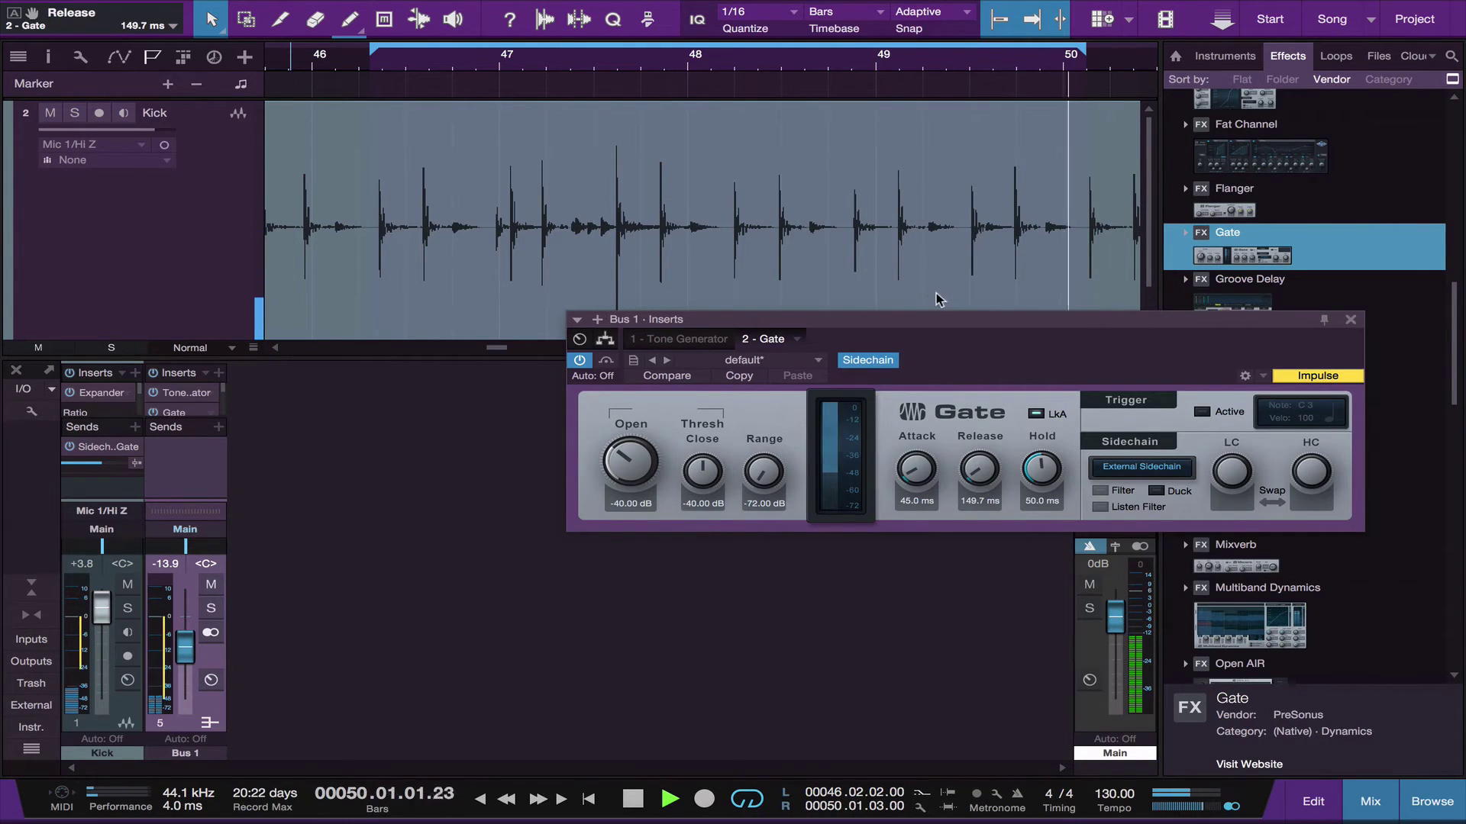
pyautogui.click(1350, 321)
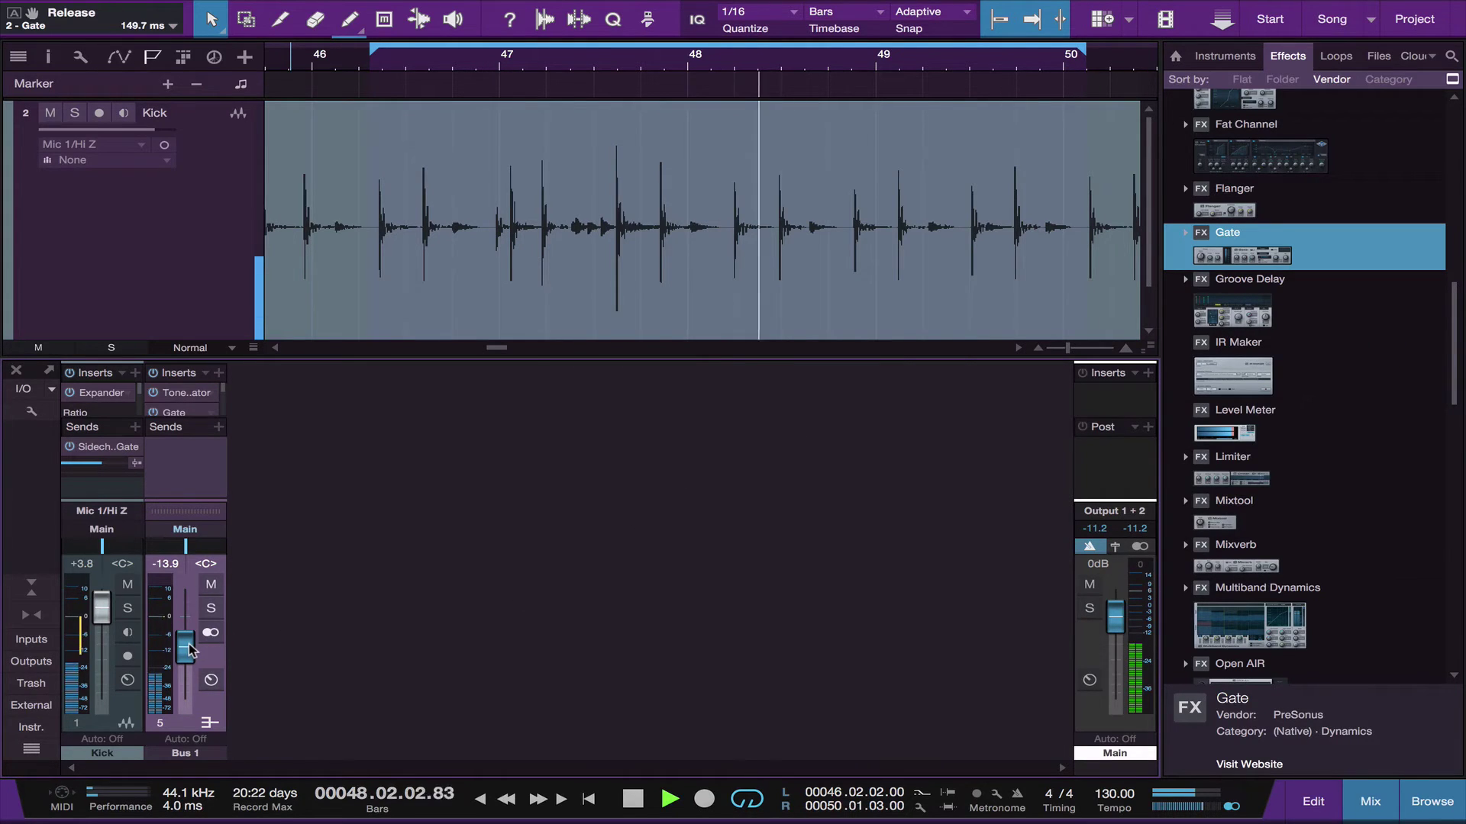
# - Set the Bus 1 fader to -20.4 dB during playback, then stop and return to the loop start
pyautogui.moveTo(185, 647); pyautogui.dragTo(197, 744)
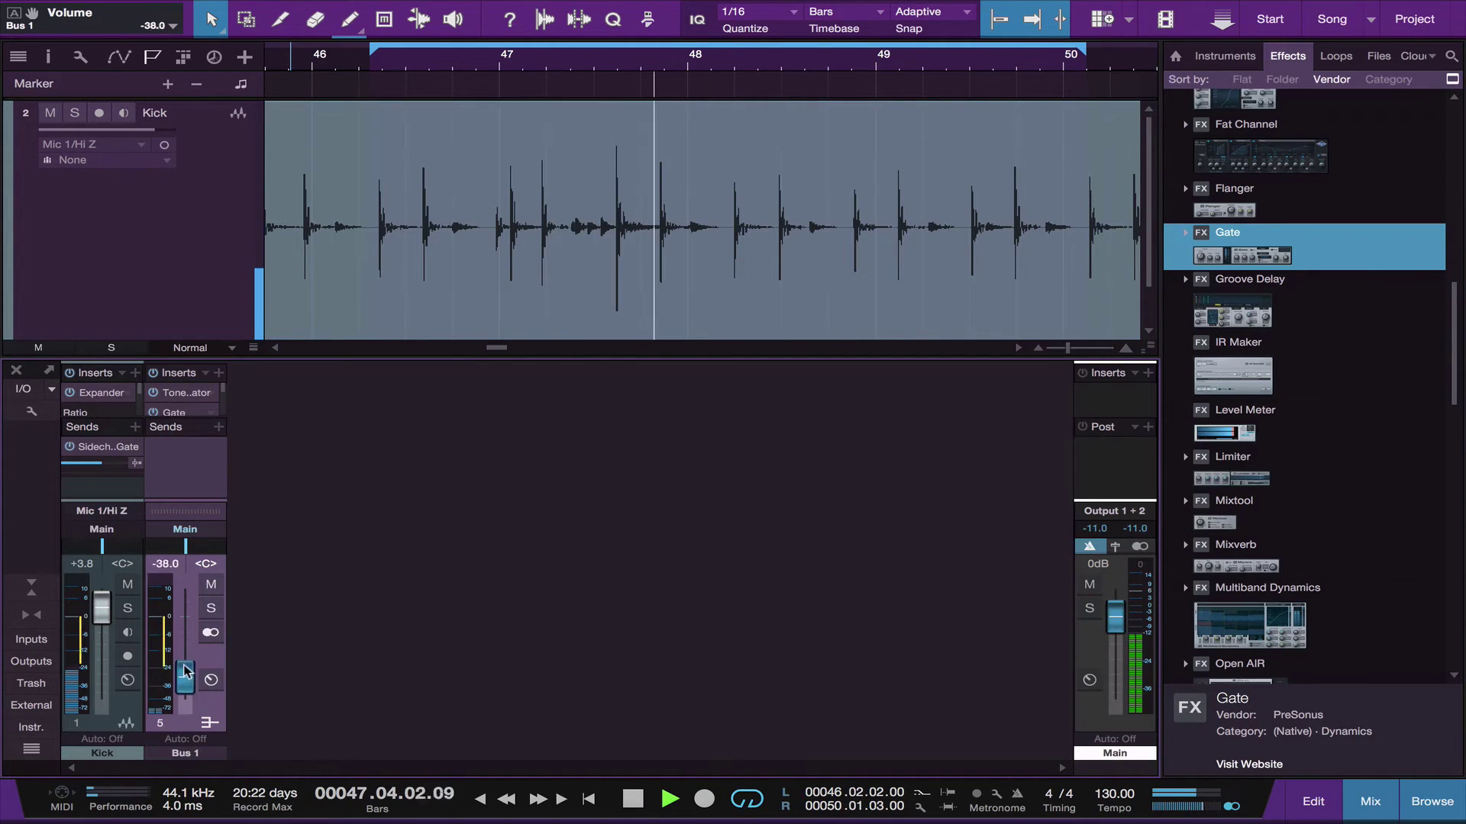
pyautogui.moveTo(185, 696); pyautogui.dragTo(184, 658)
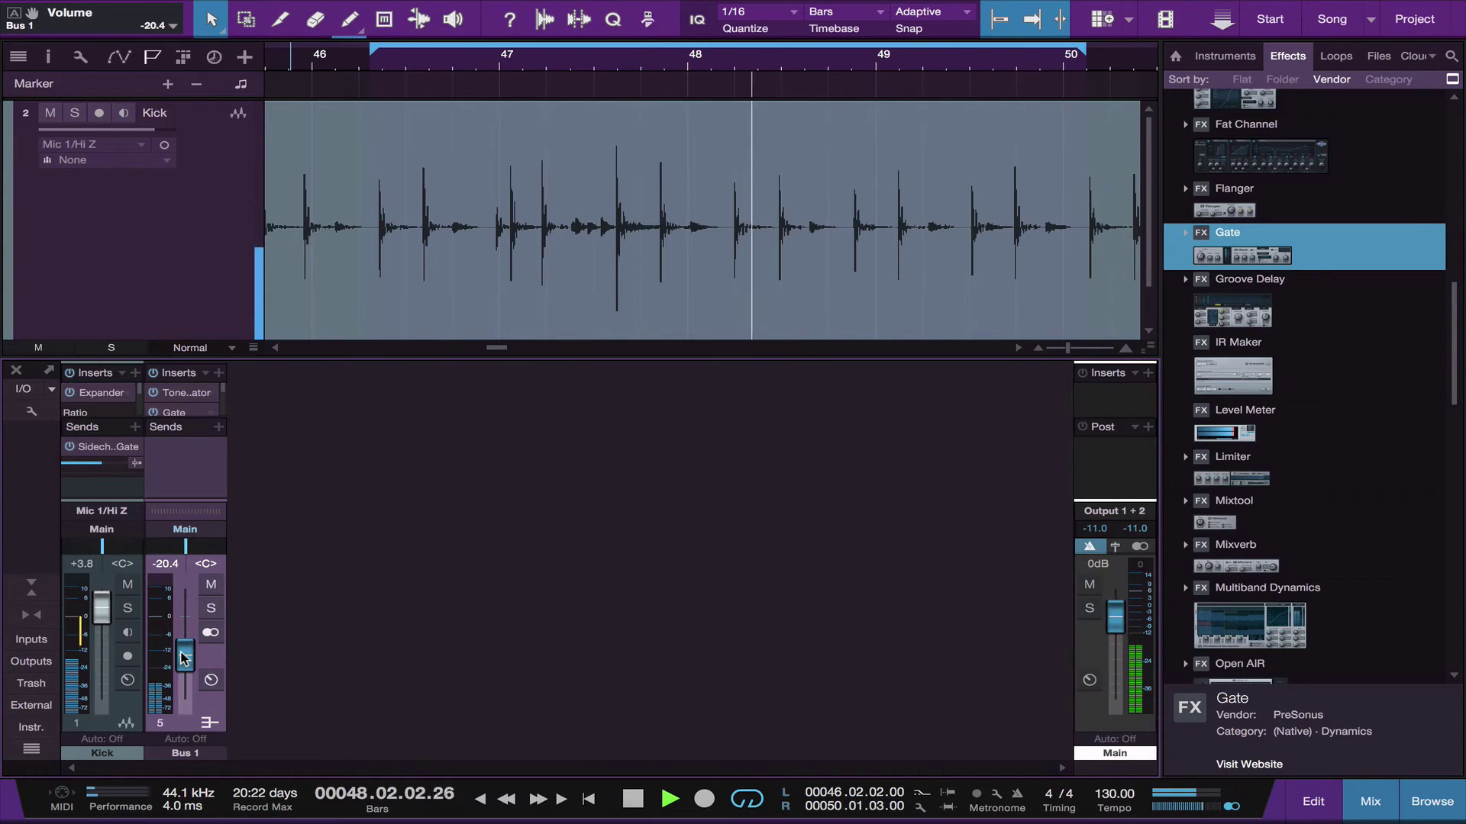
pyautogui.press('space')
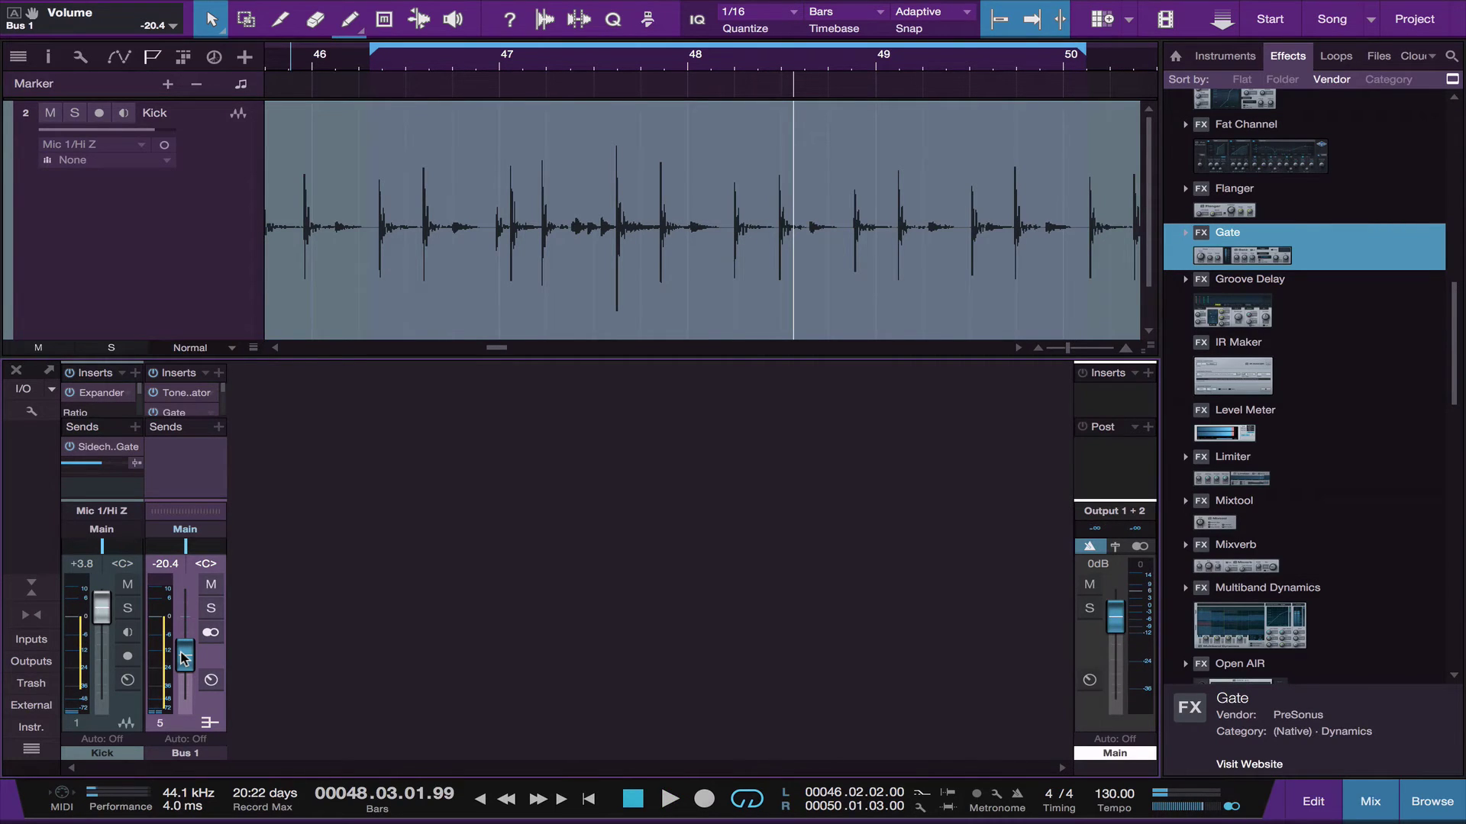
pyautogui.press('KP_1')
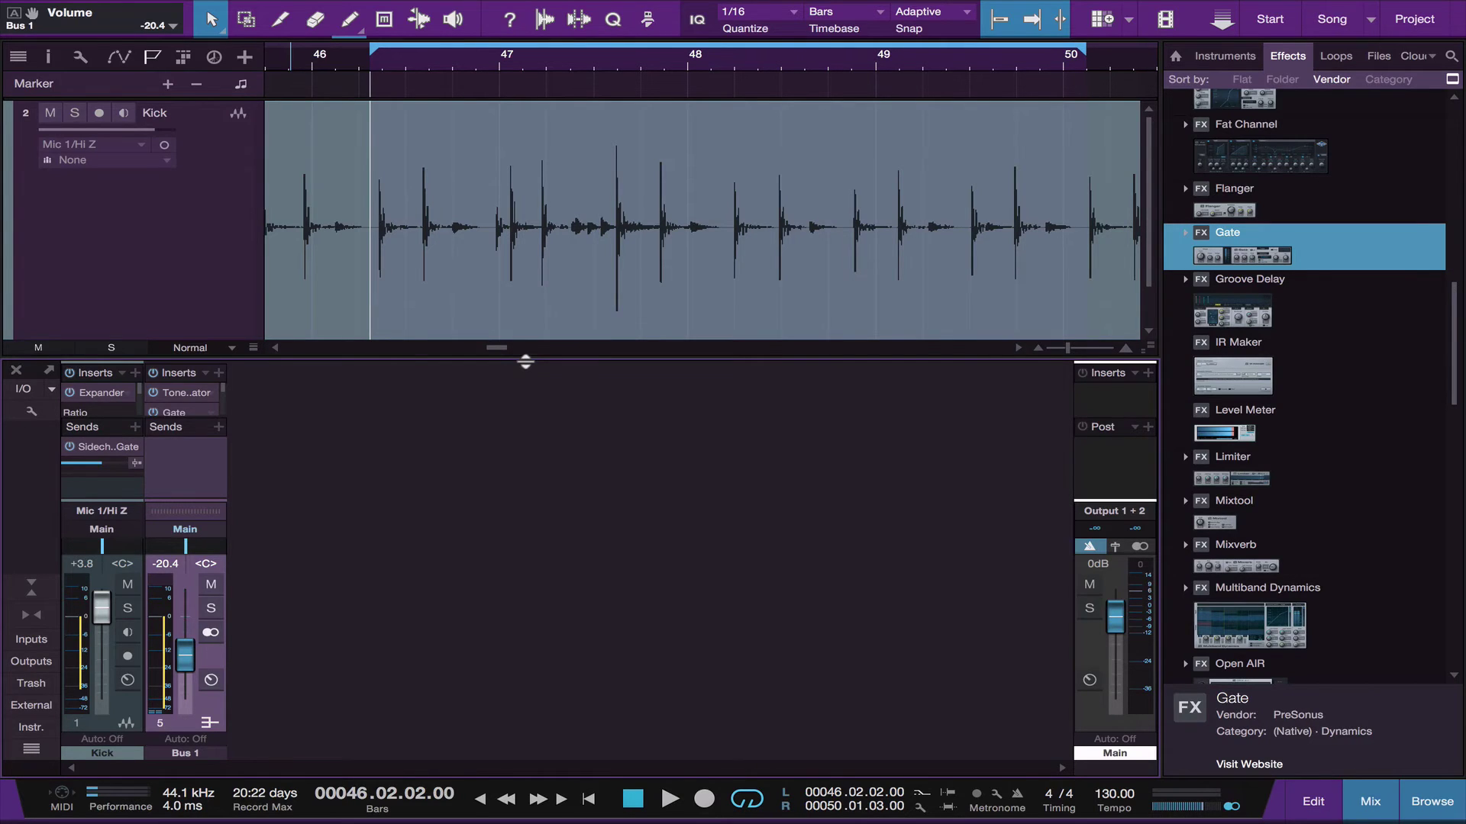
# - Enlarge the track area and drop sm101_ck_kick_02.wav from Files onto a new track at bar 46
pyautogui.moveTo(525, 362); pyautogui.dragTo(569, 506)
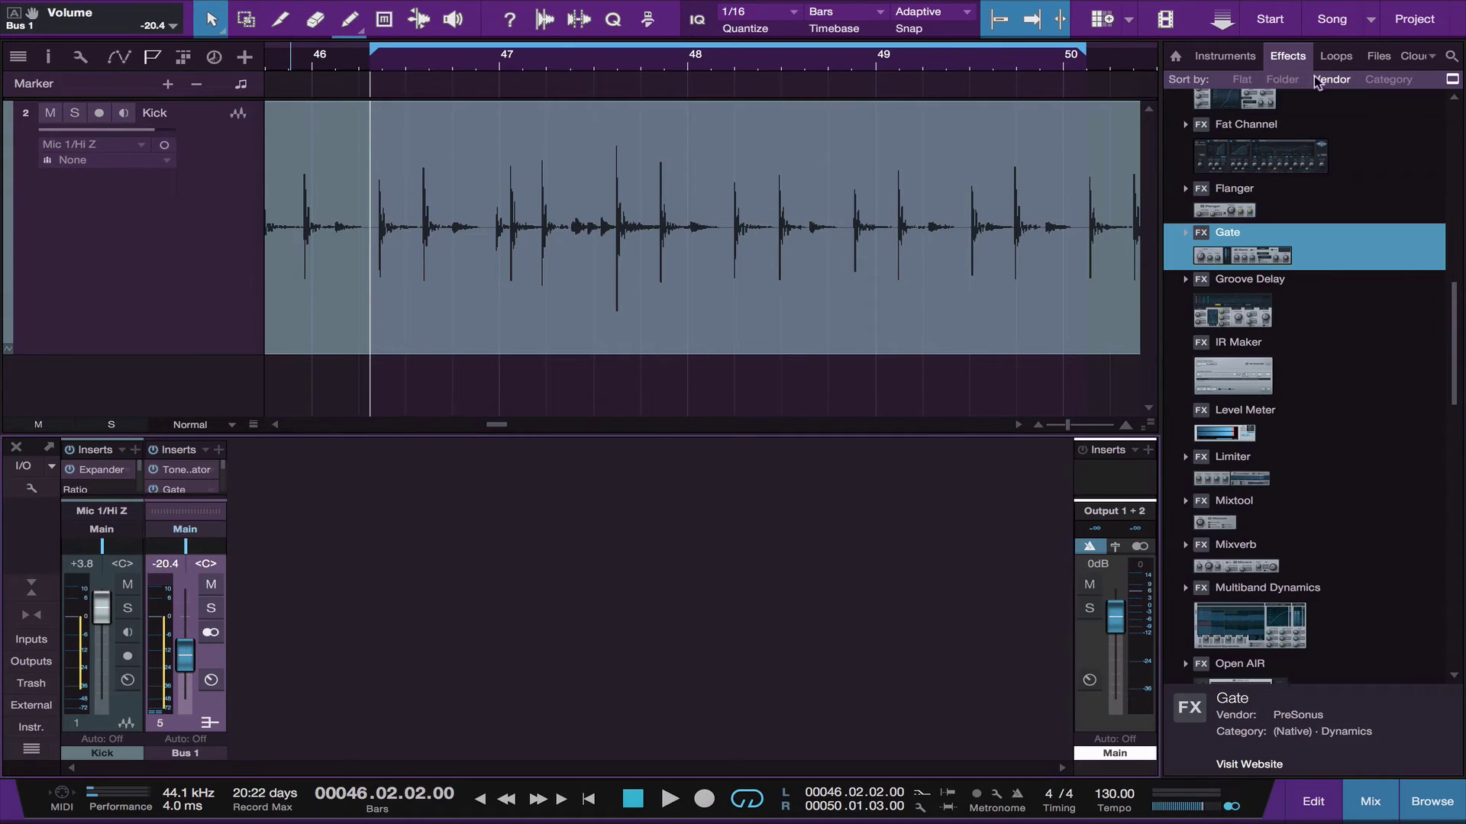
pyautogui.click(1336, 57)
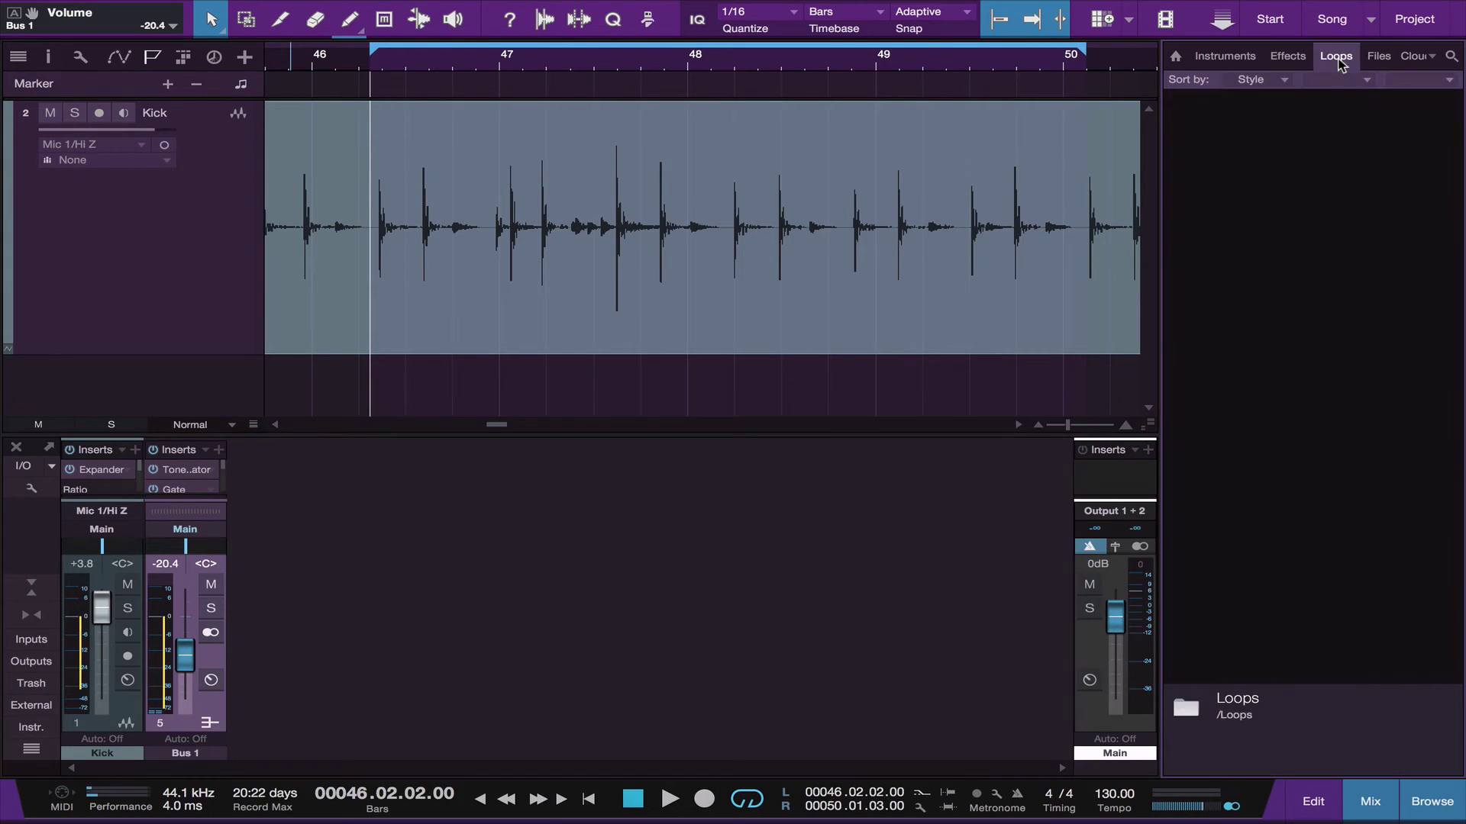
pyautogui.click(1378, 58)
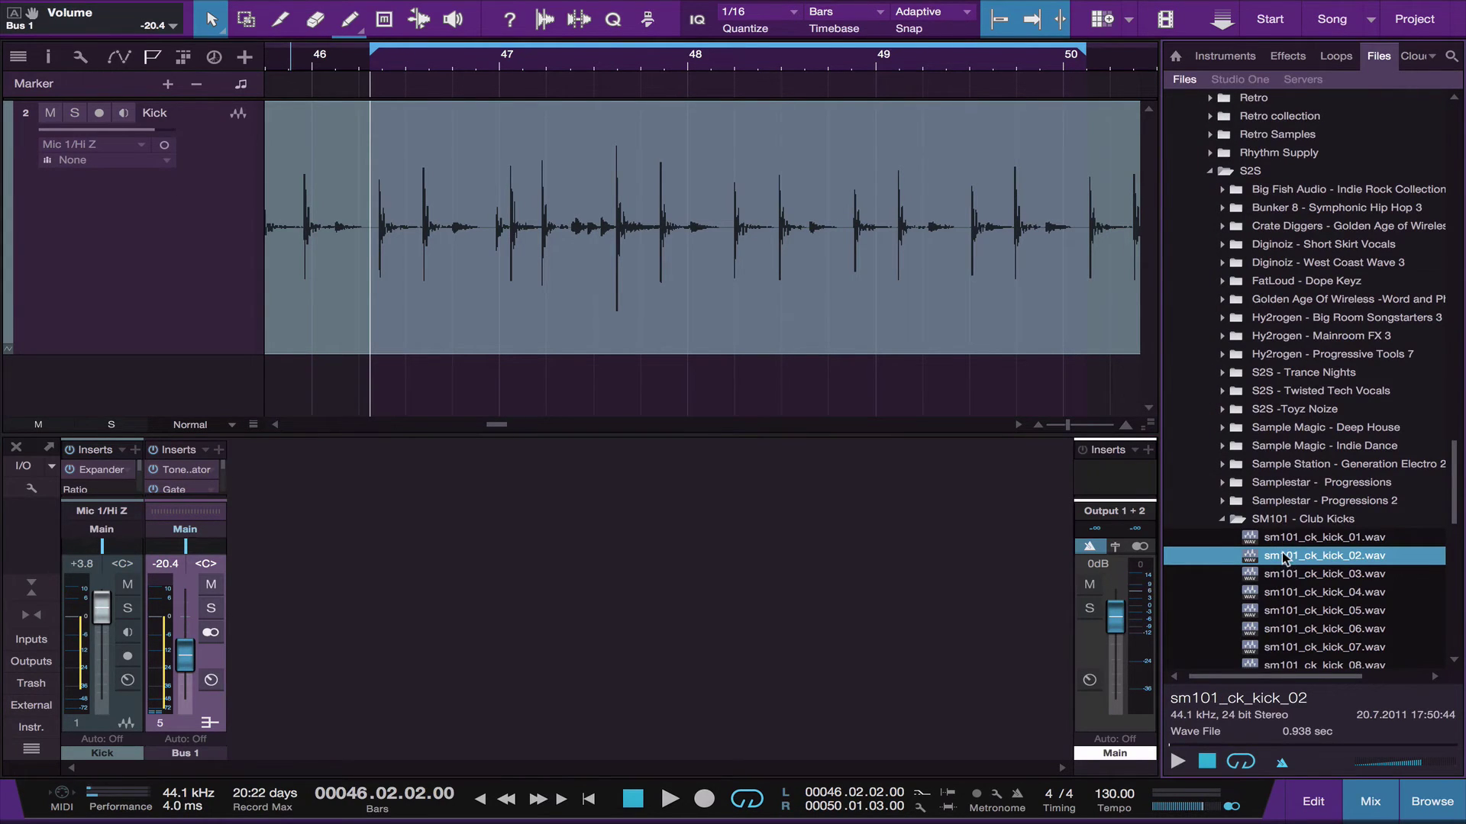
pyautogui.moveTo(1285, 558); pyautogui.dragTo(405, 404)
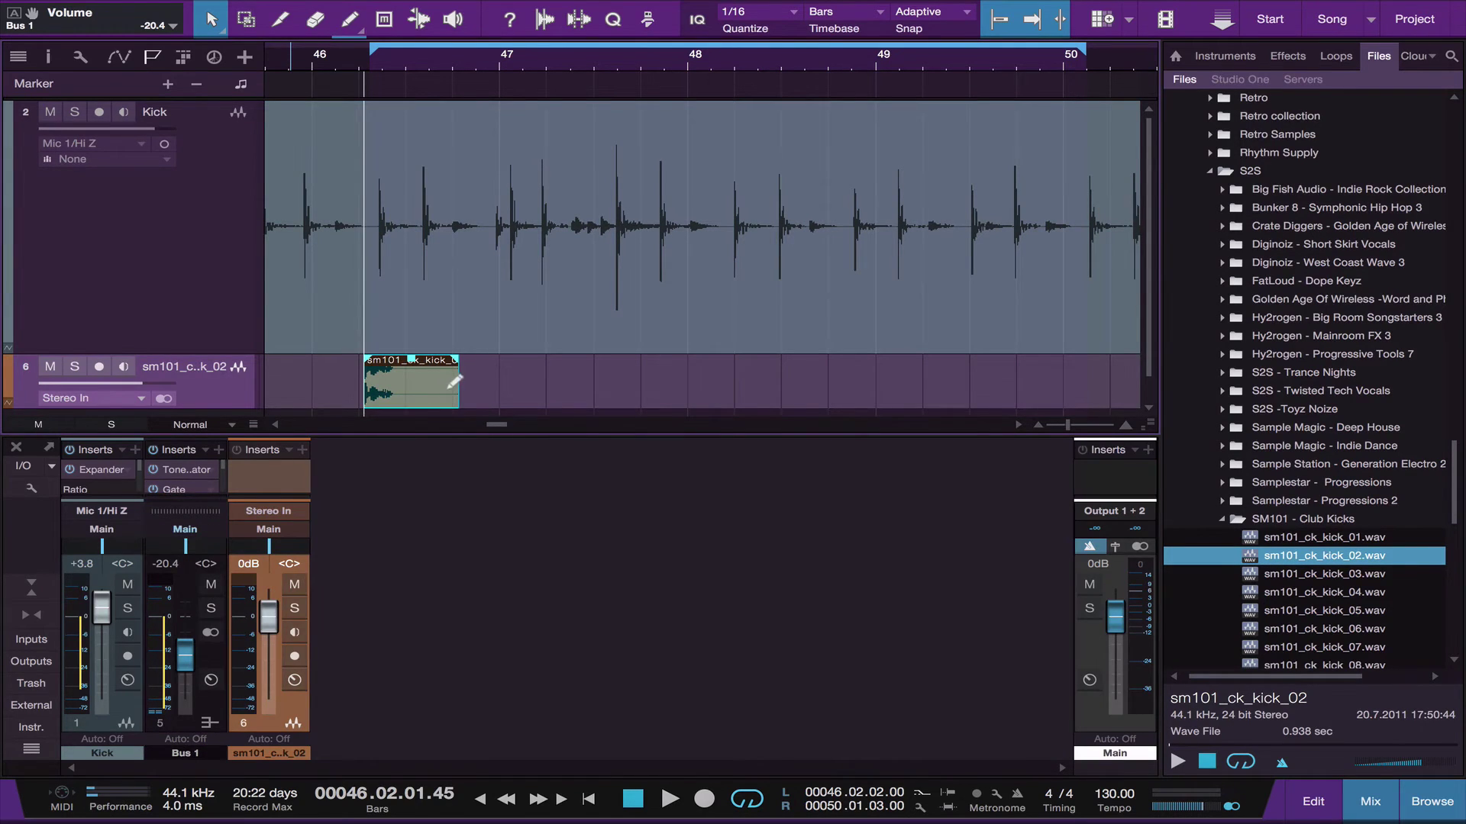
# - Hide the mixer, start playback, and duplicate the kick sample under the next kick hit
pyautogui.press('F3')
pyautogui.click(382, 167)
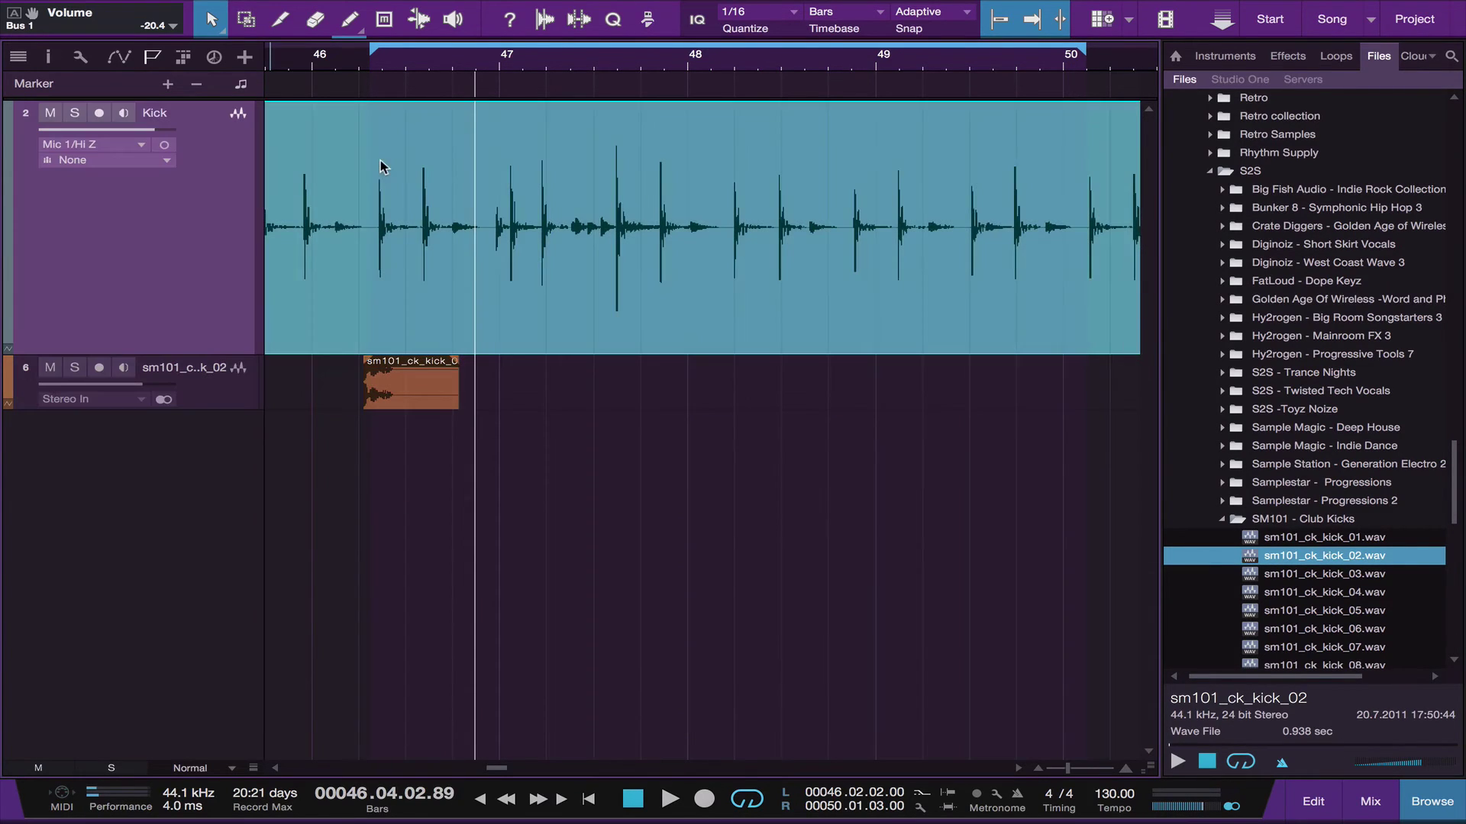
pyautogui.click(373, 80)
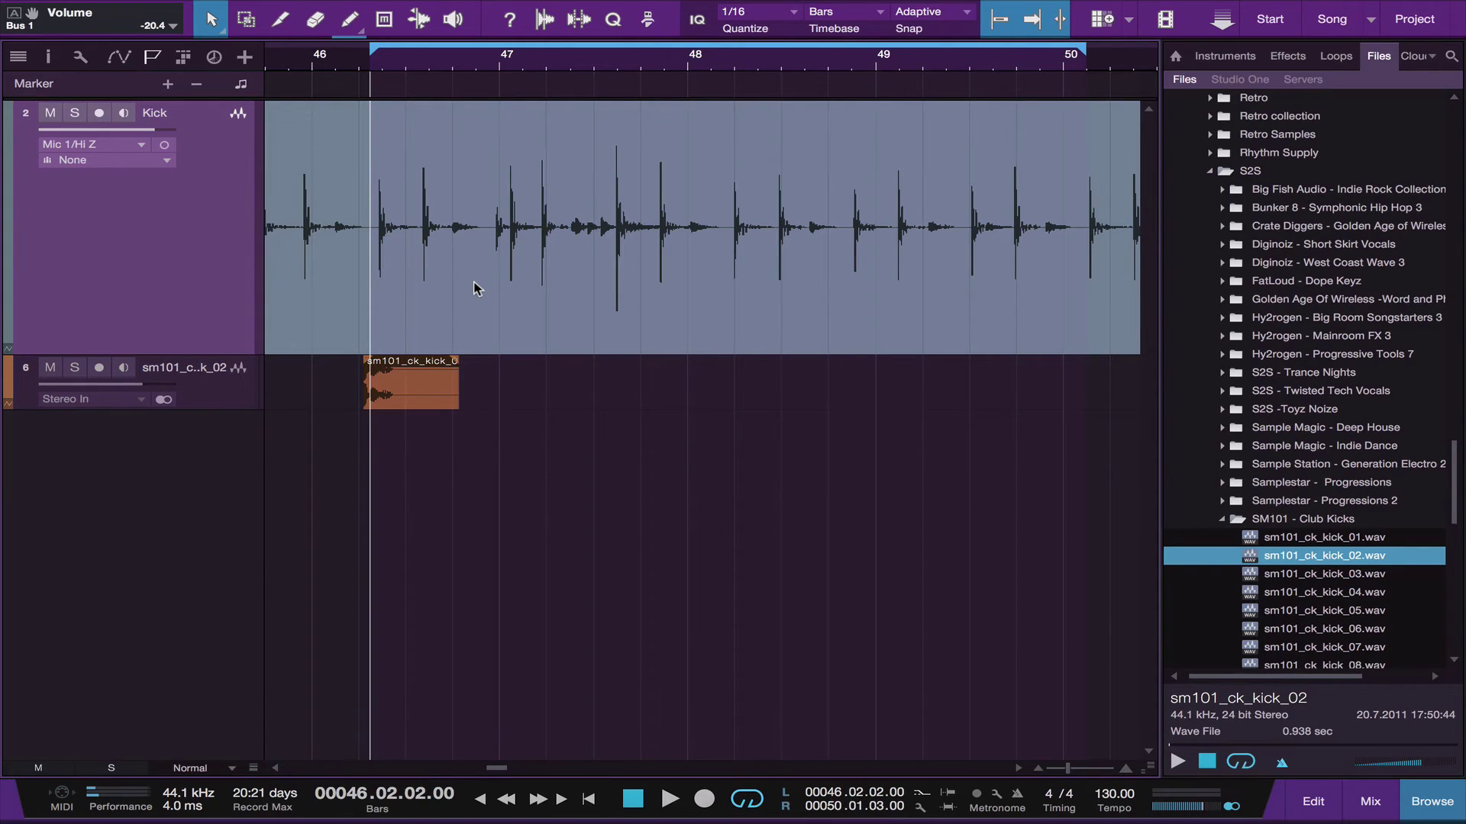
pyautogui.press('space')
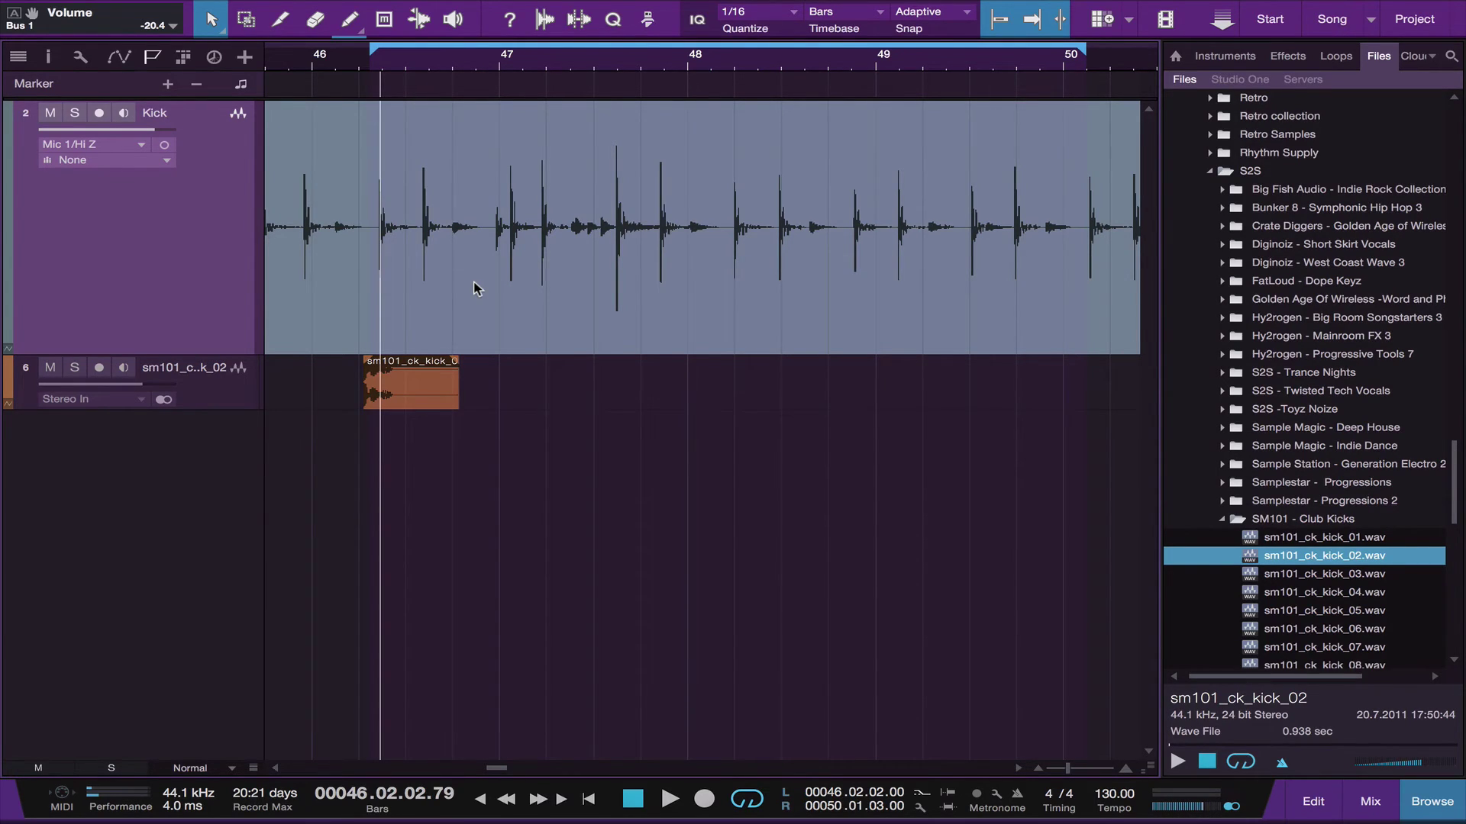
pyautogui.click(409, 378)
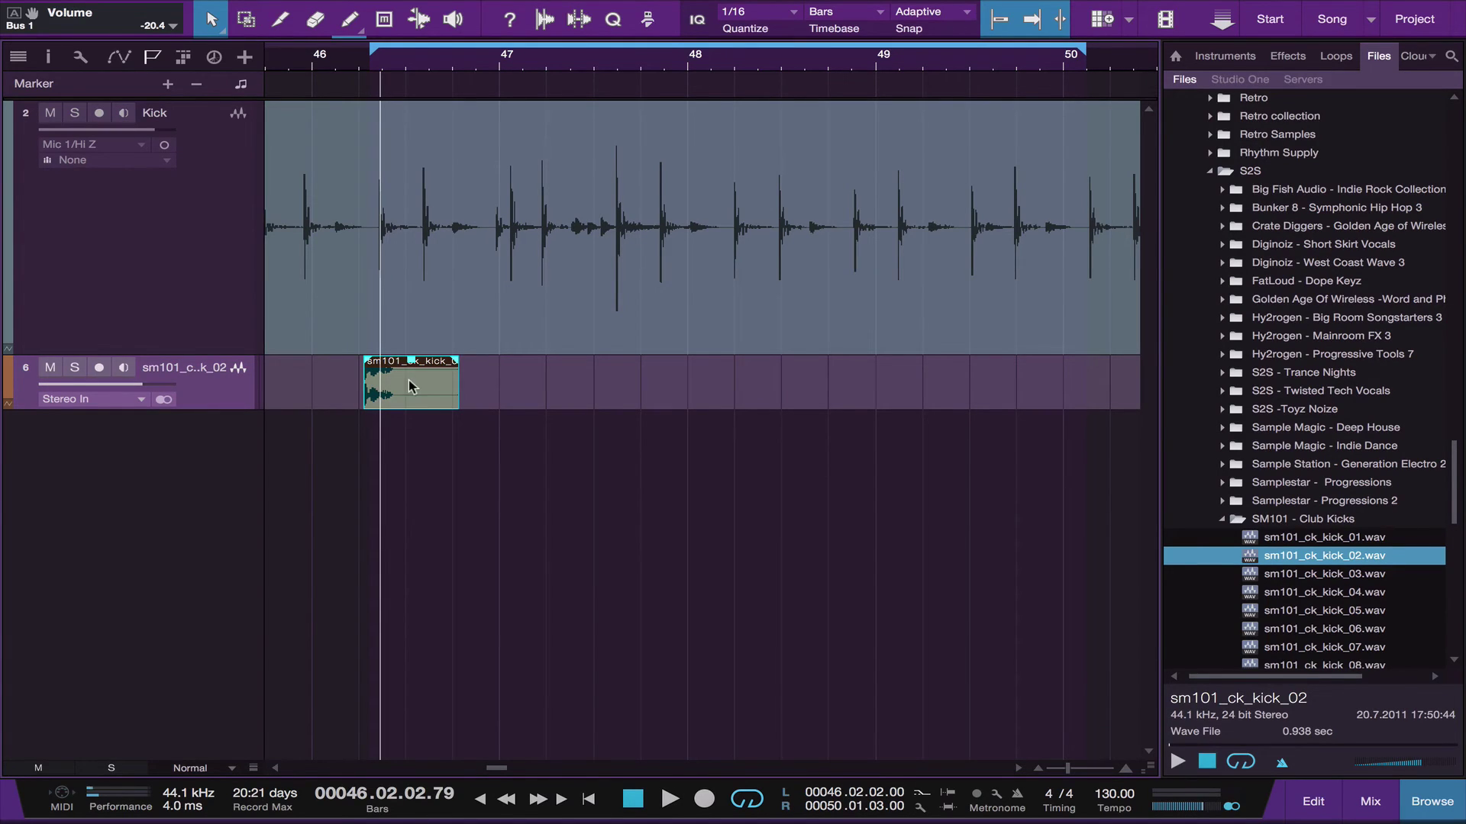
pyautogui.moveTo(391, 387)
pyautogui.mouseDown()
pyautogui.moveTo(451, 386)
pyautogui.moveTo(417, 385)
pyautogui.mouseUp()
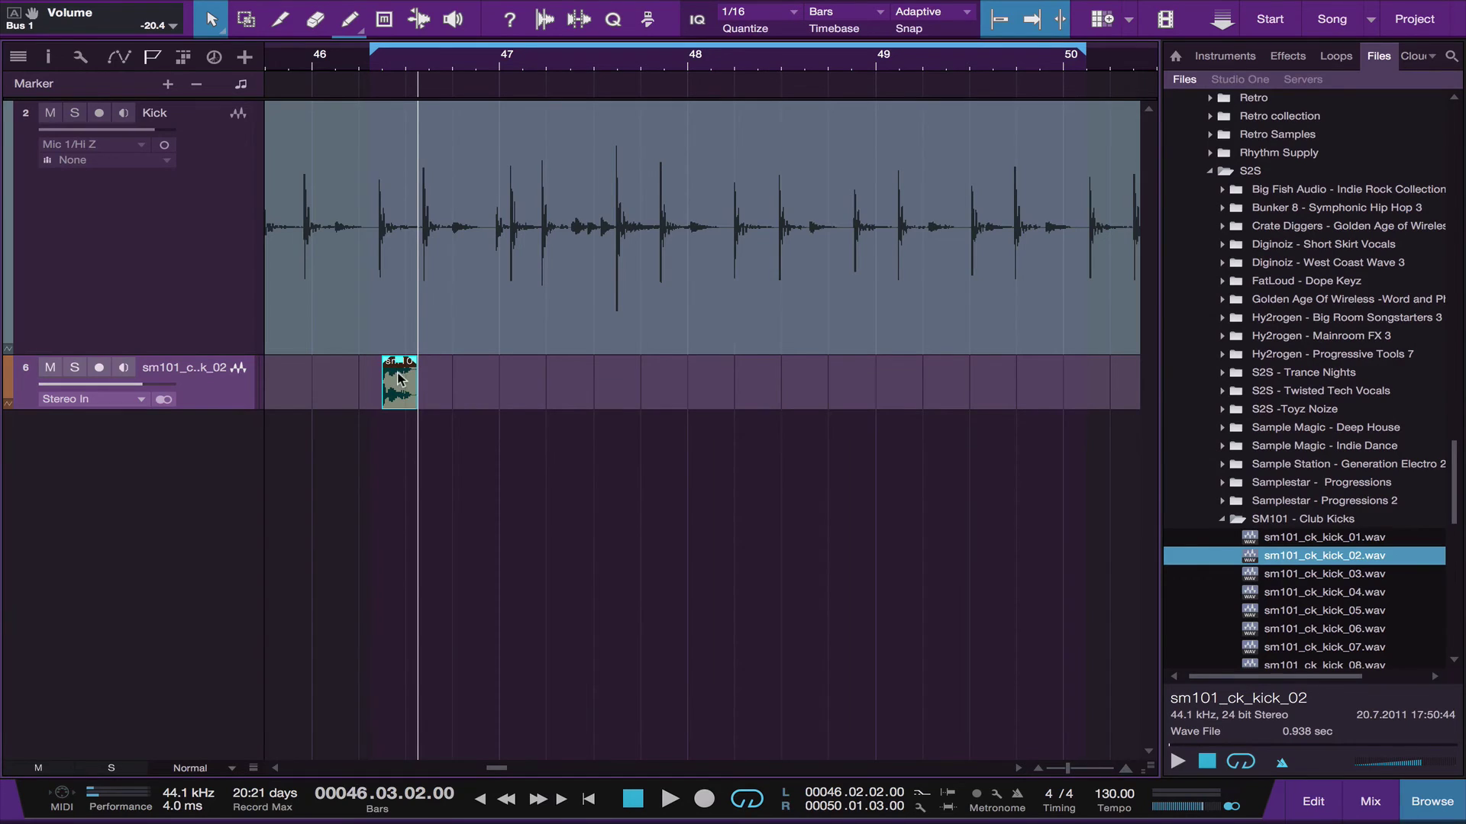
# - Paste copies of the kick sample at the following kick transients on the layer track
pyautogui.click(419, 147)
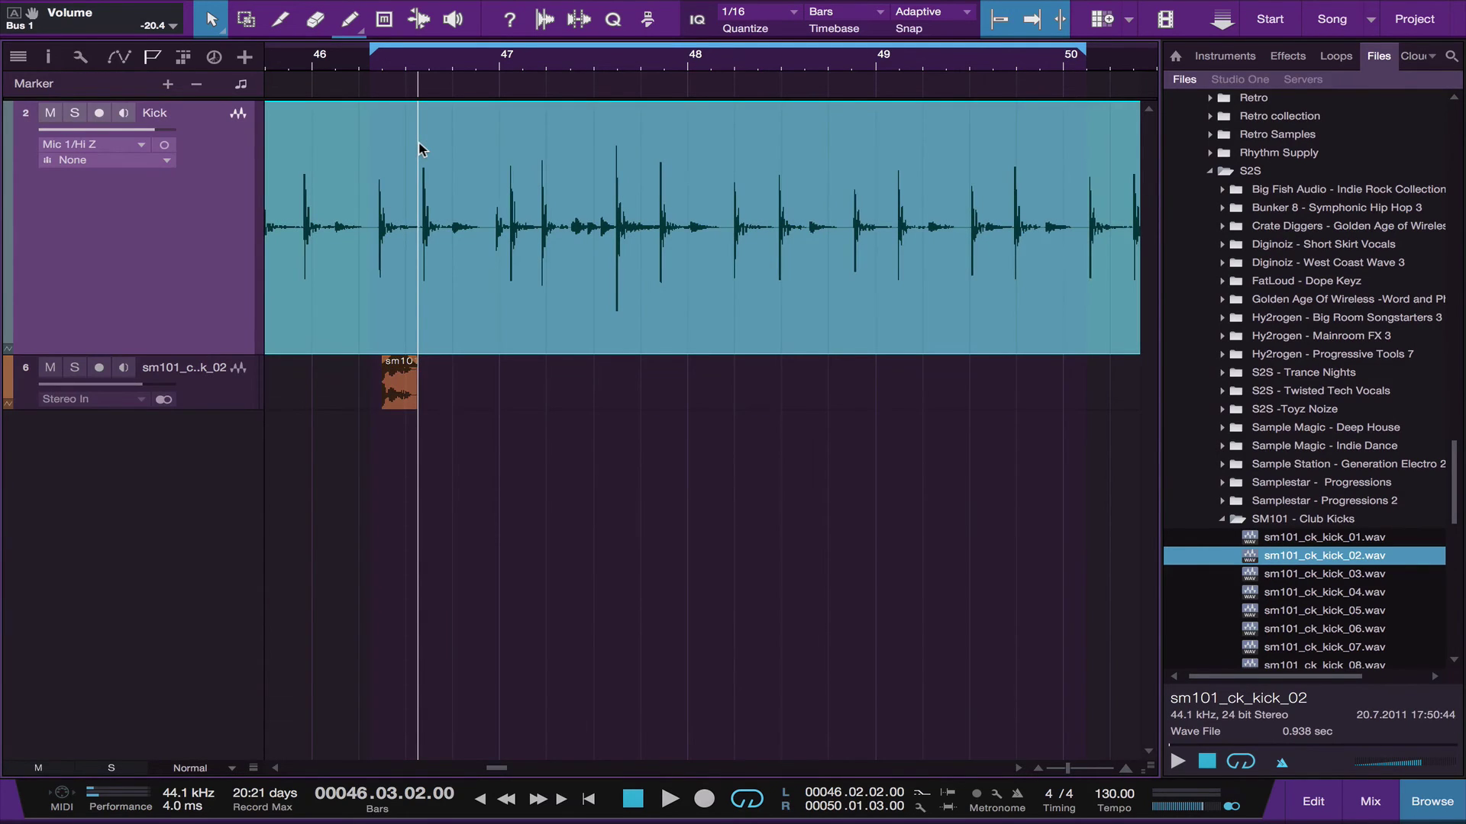
pyautogui.press('space')
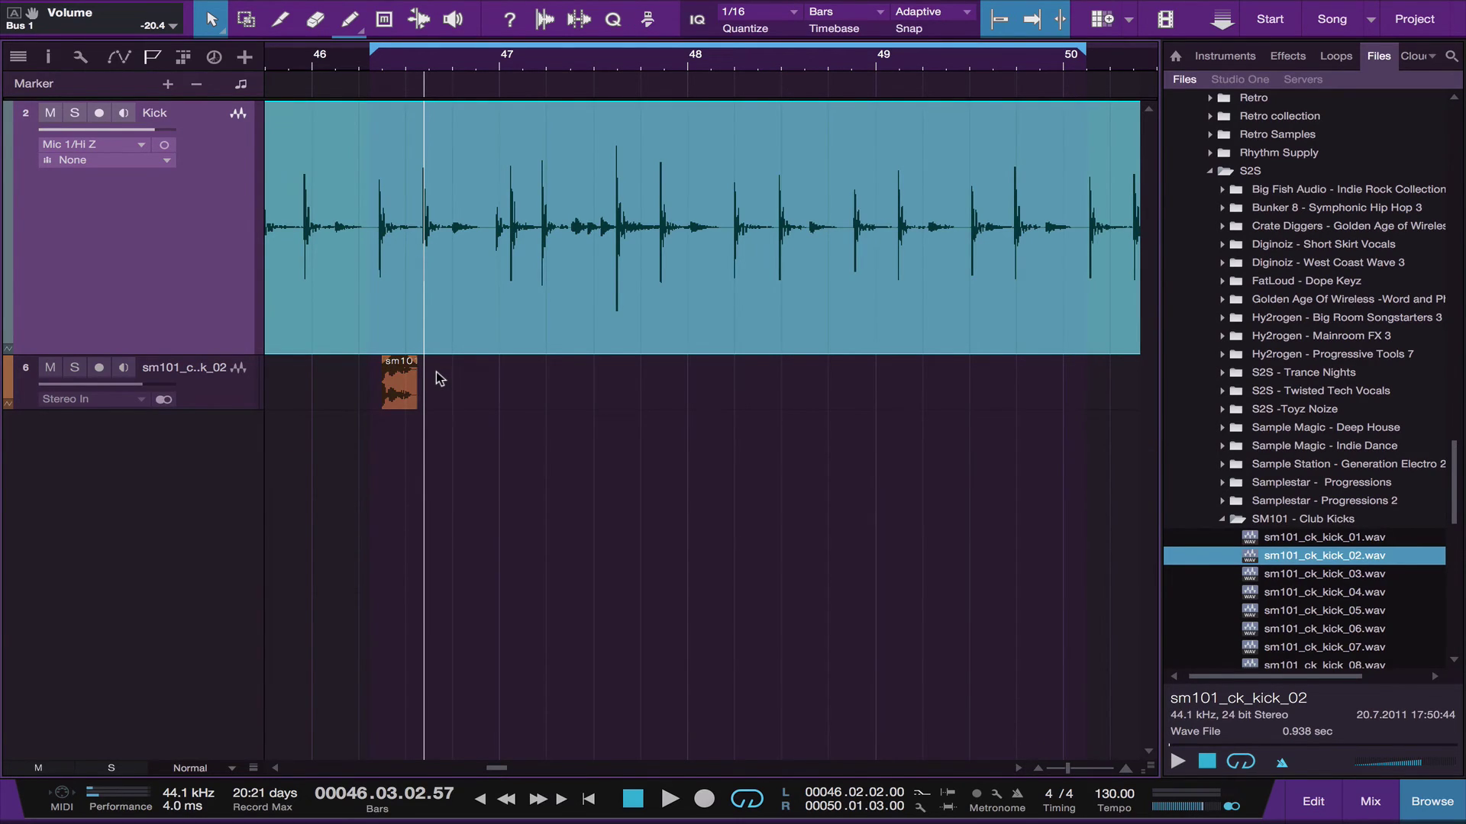
pyautogui.press('Down')
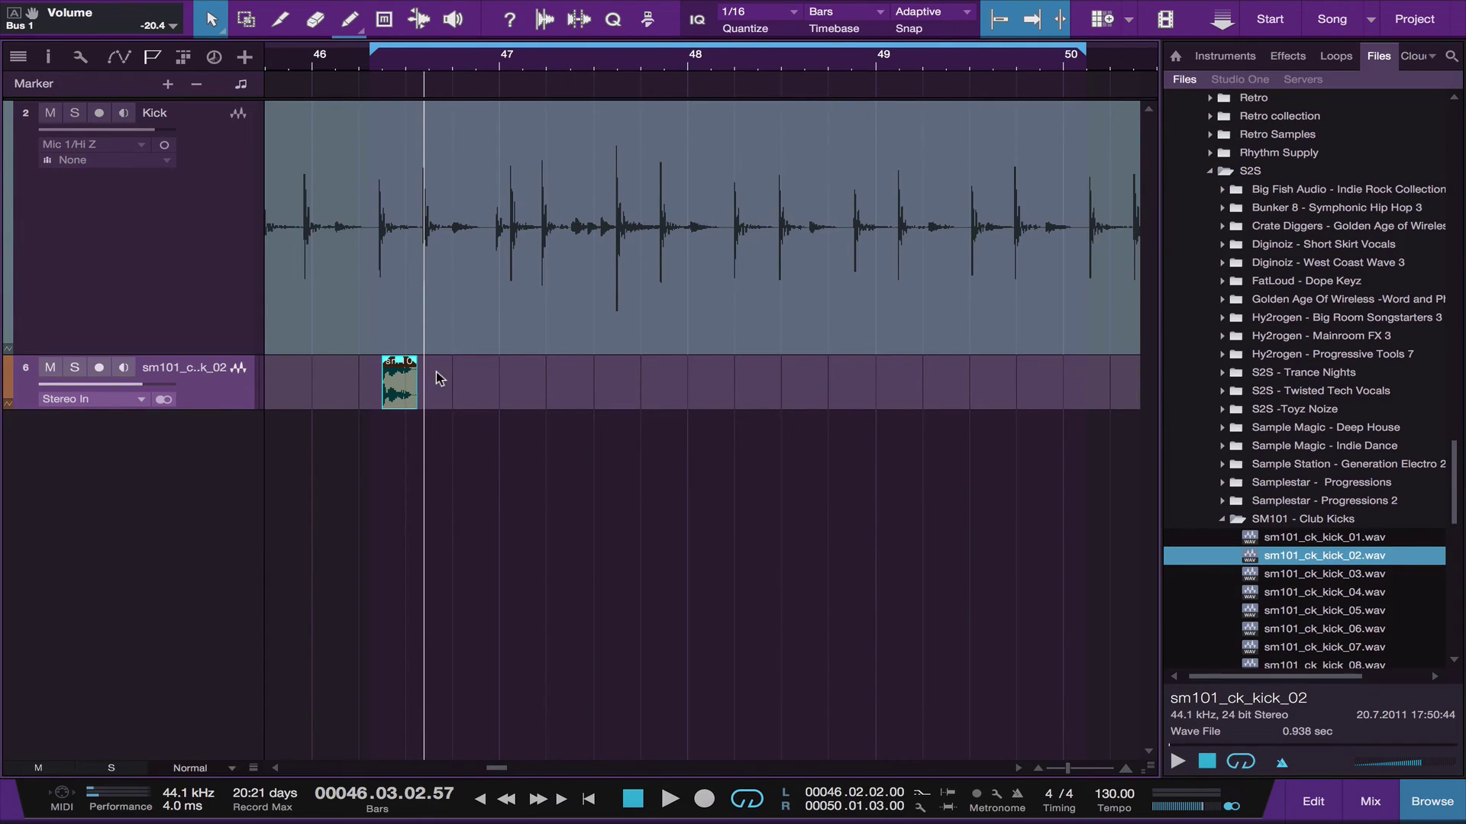
pyautogui.click(436, 373)
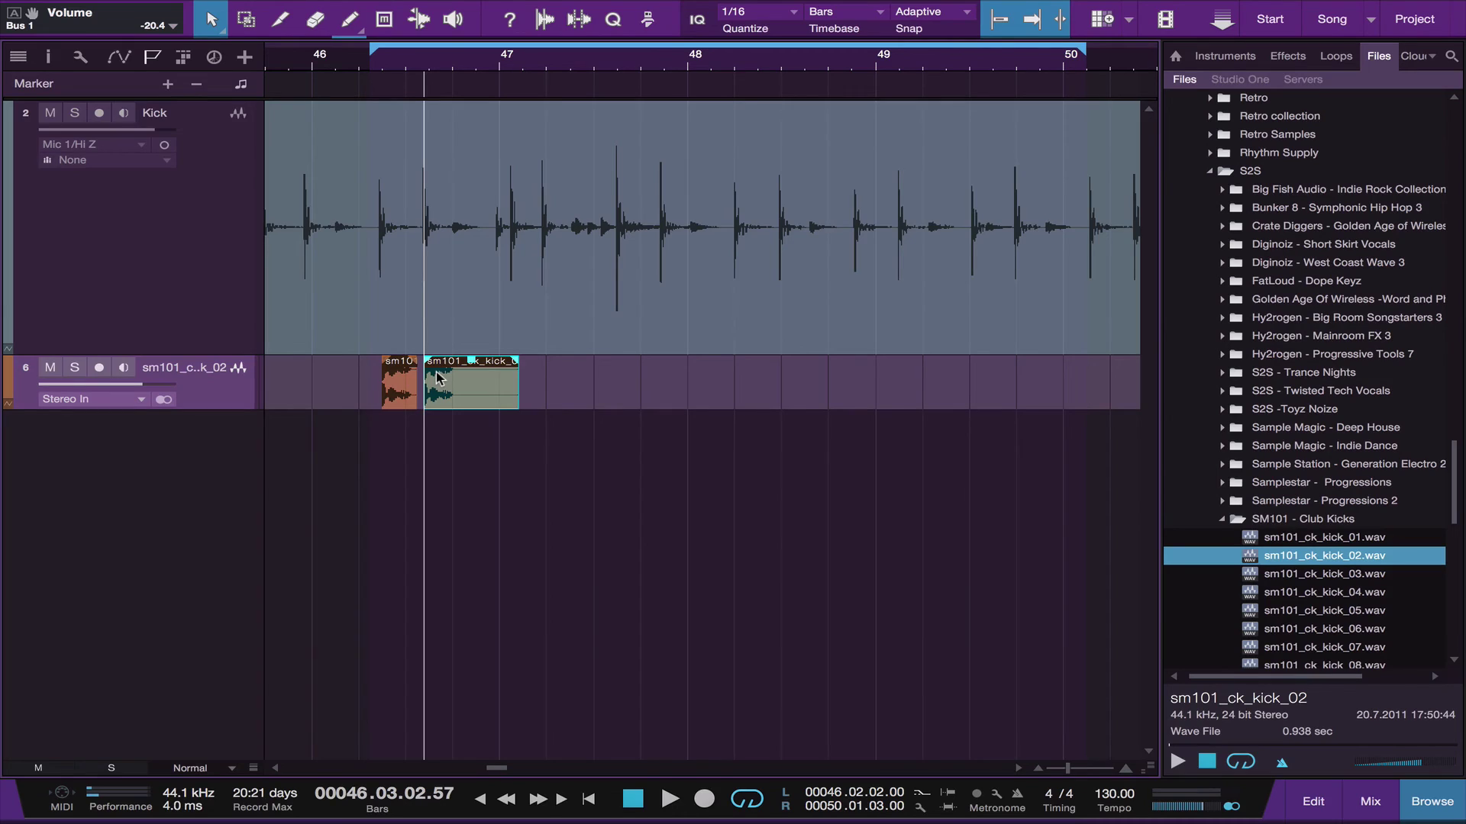
pyautogui.press('Up')
pyautogui.press('space')
pyautogui.press('space')
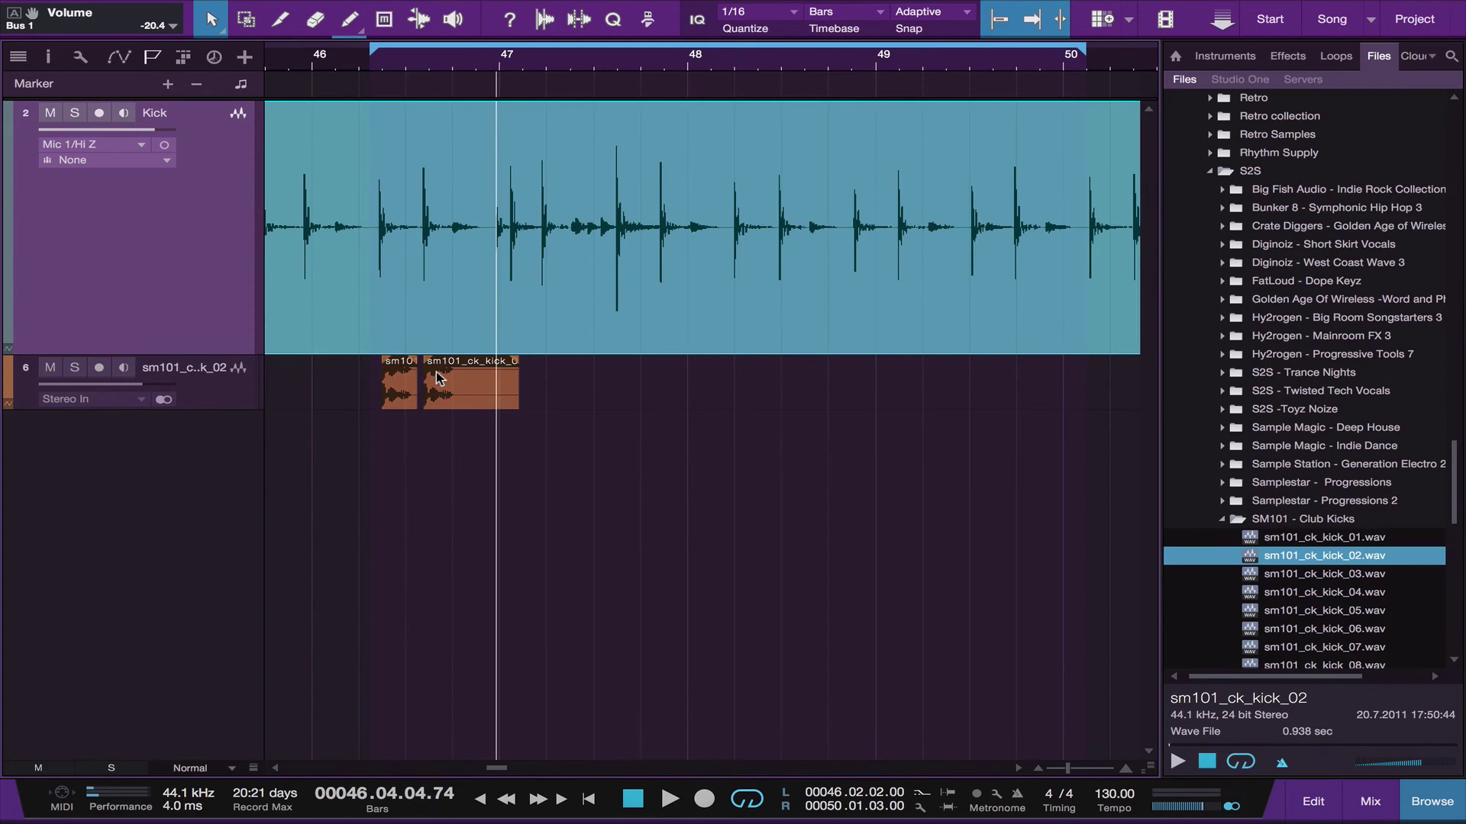
pyautogui.press('space')
pyautogui.press('space')
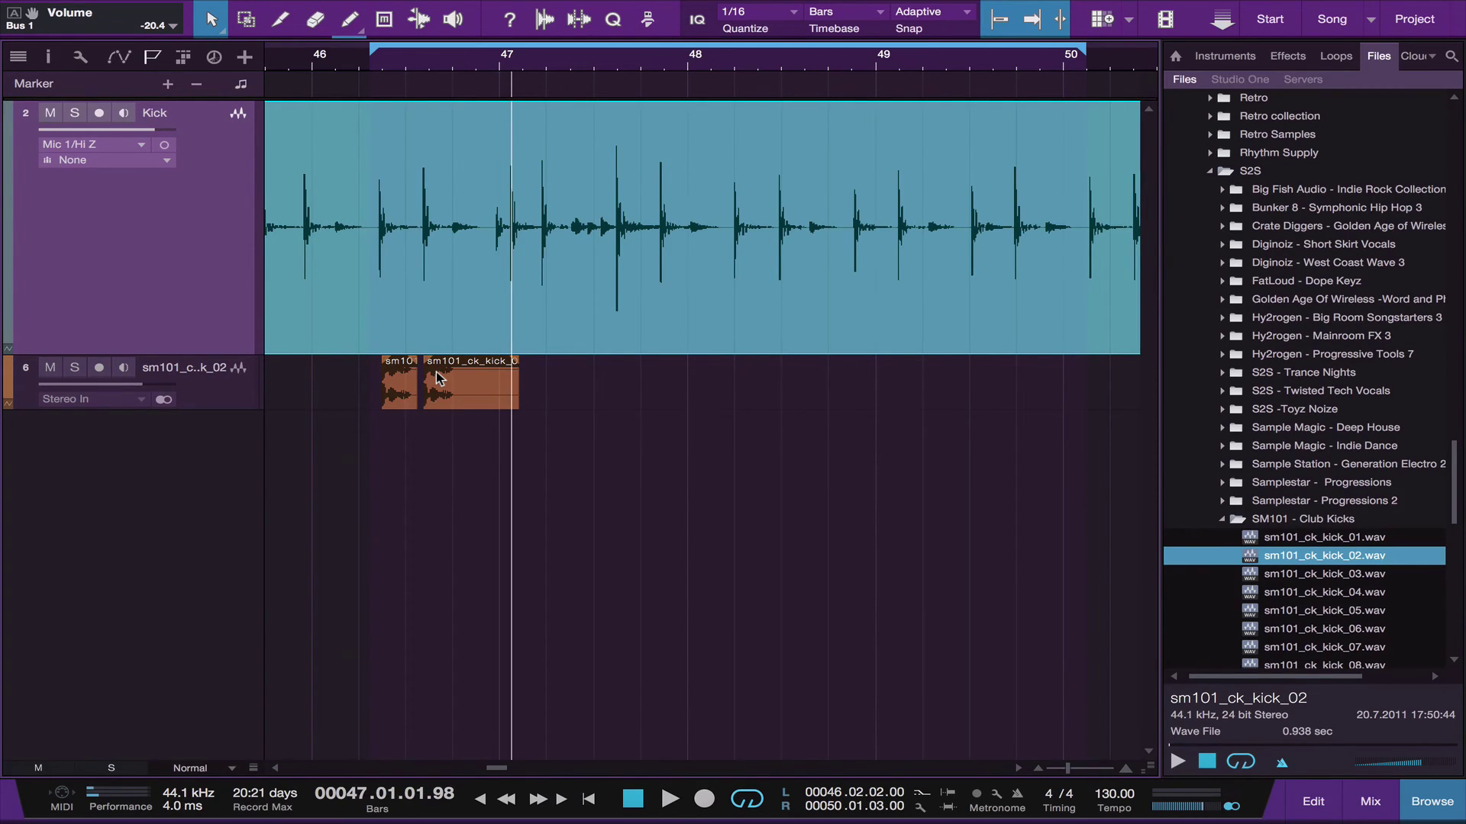
pyautogui.press('Down')
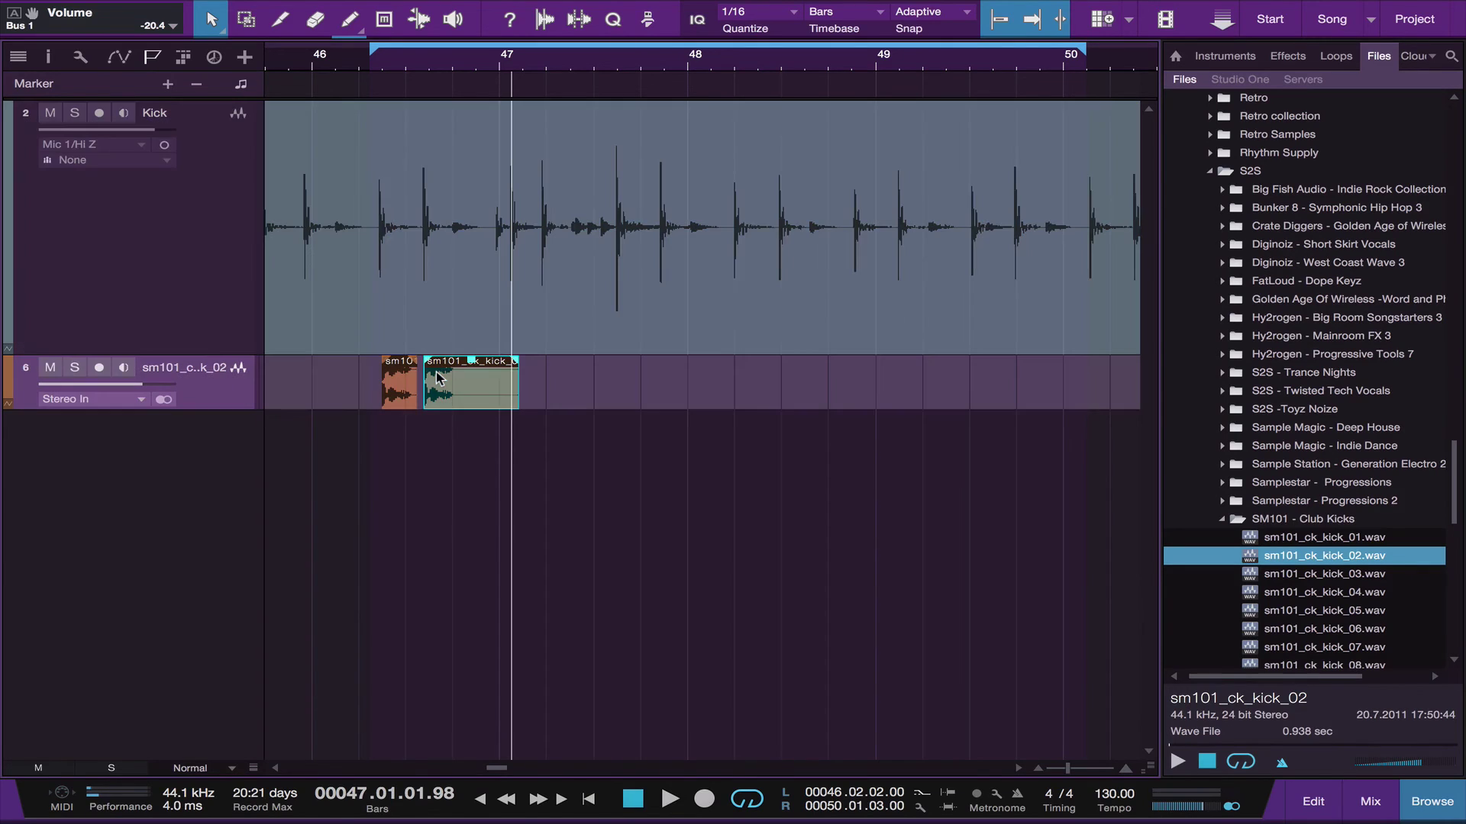
pyautogui.press('d')
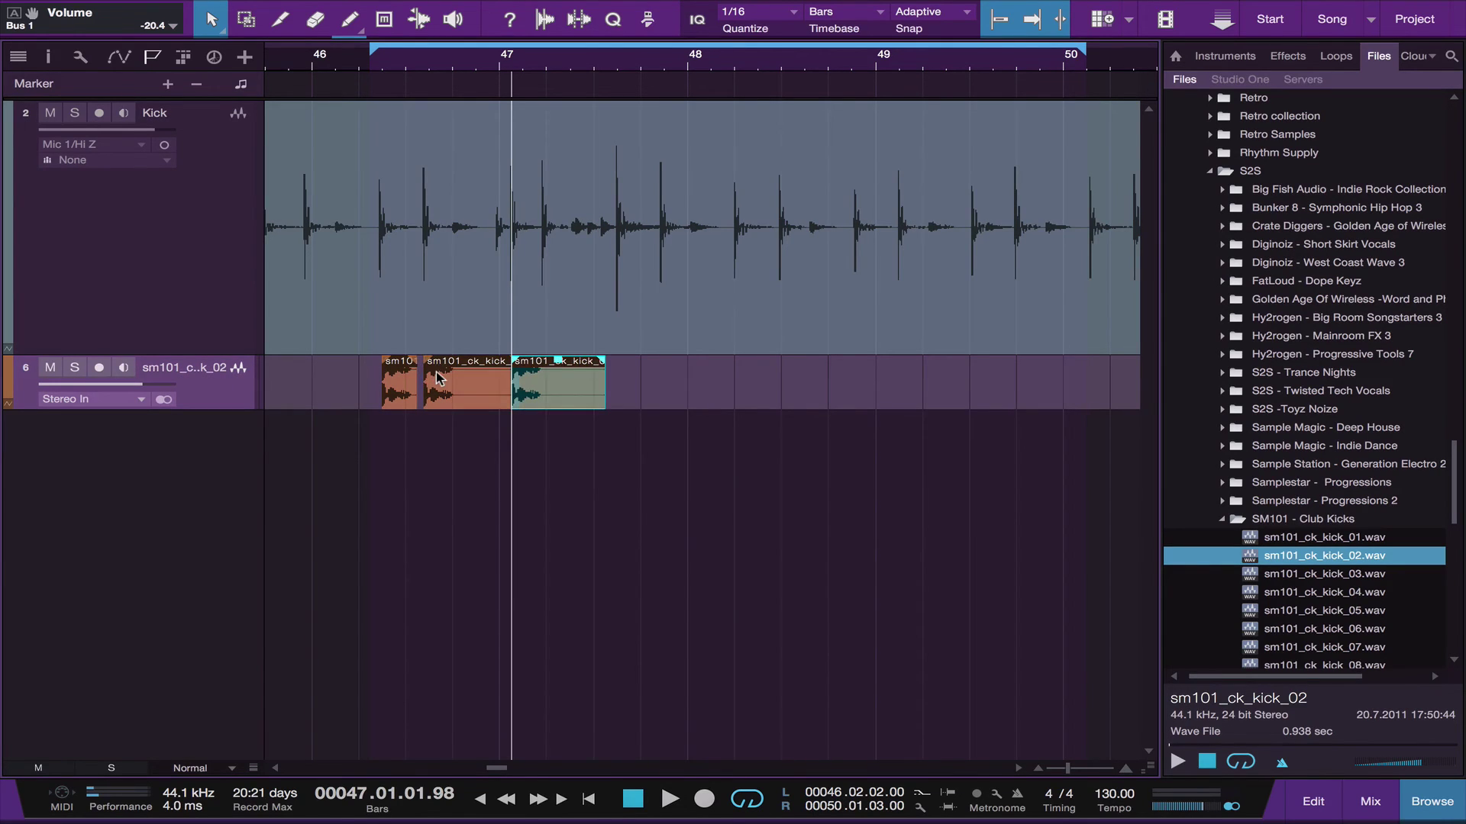
pyautogui.press('Up')
# - Paste further sample copies under the remaining kick hits up to bar 48
pyautogui.press('space')
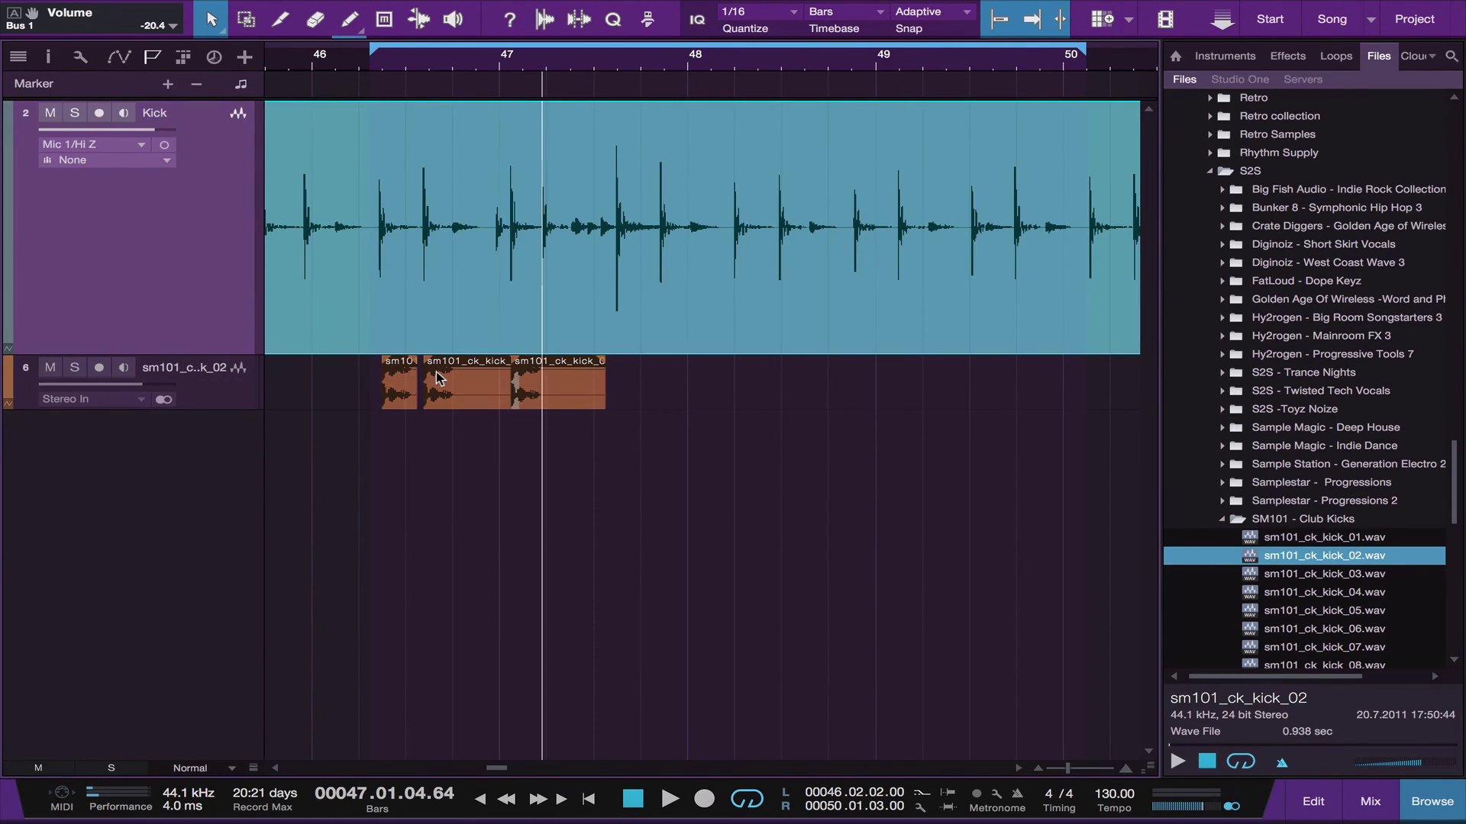
pyautogui.press('Down')
pyautogui.hotkey('ctrl', 'v')
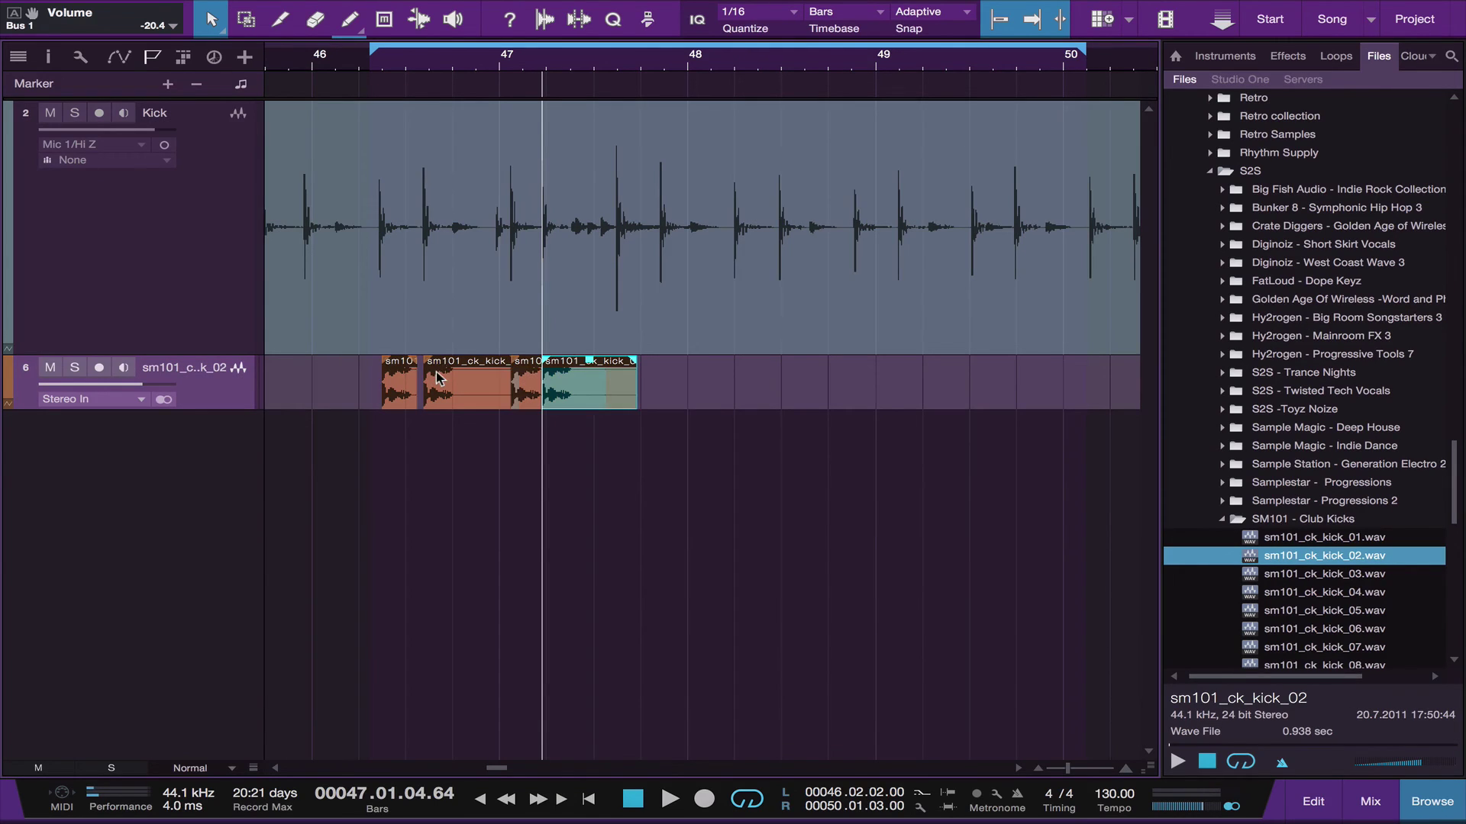
pyautogui.press('Up')
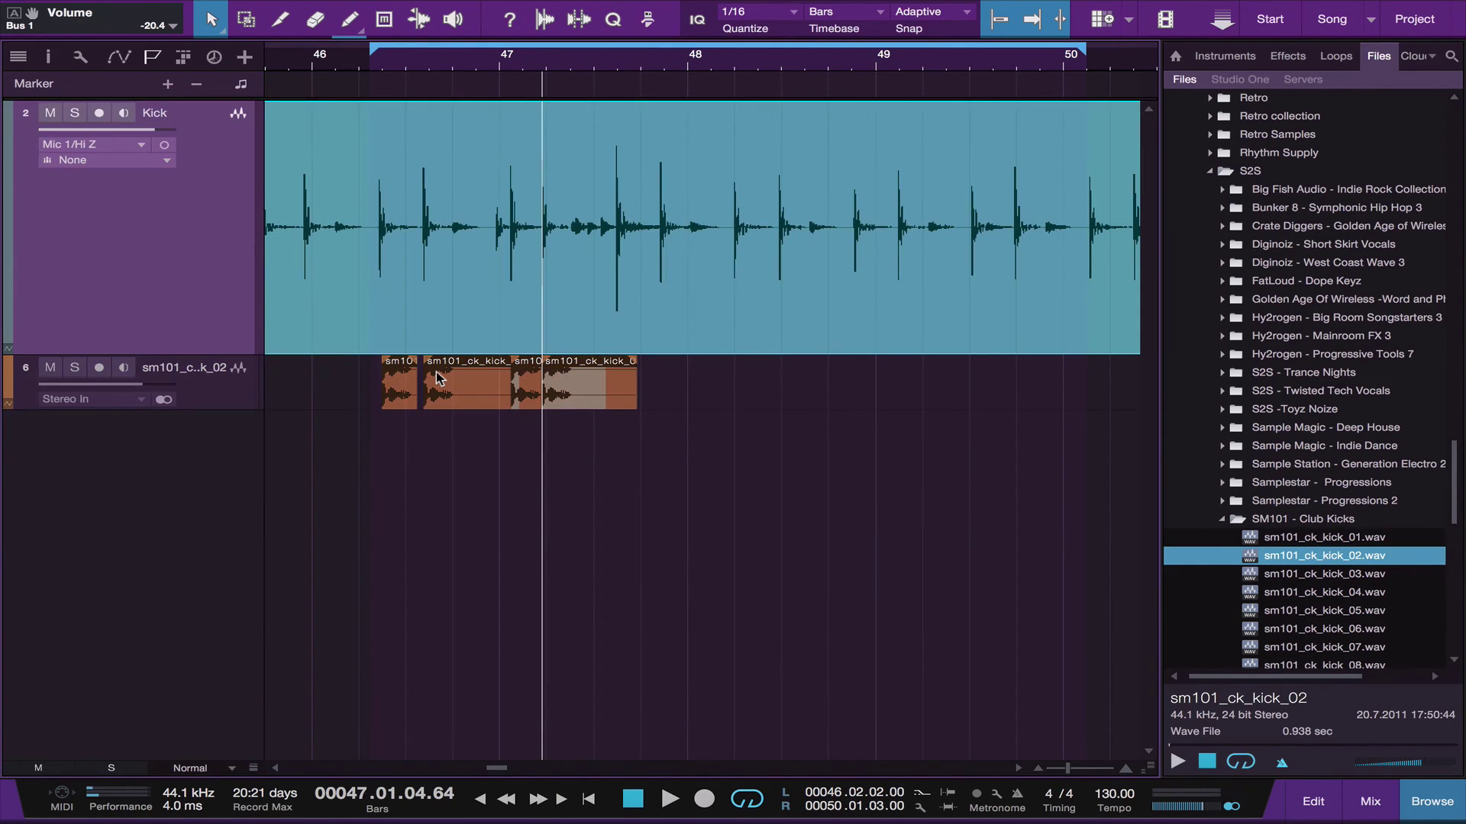
pyautogui.press('space')
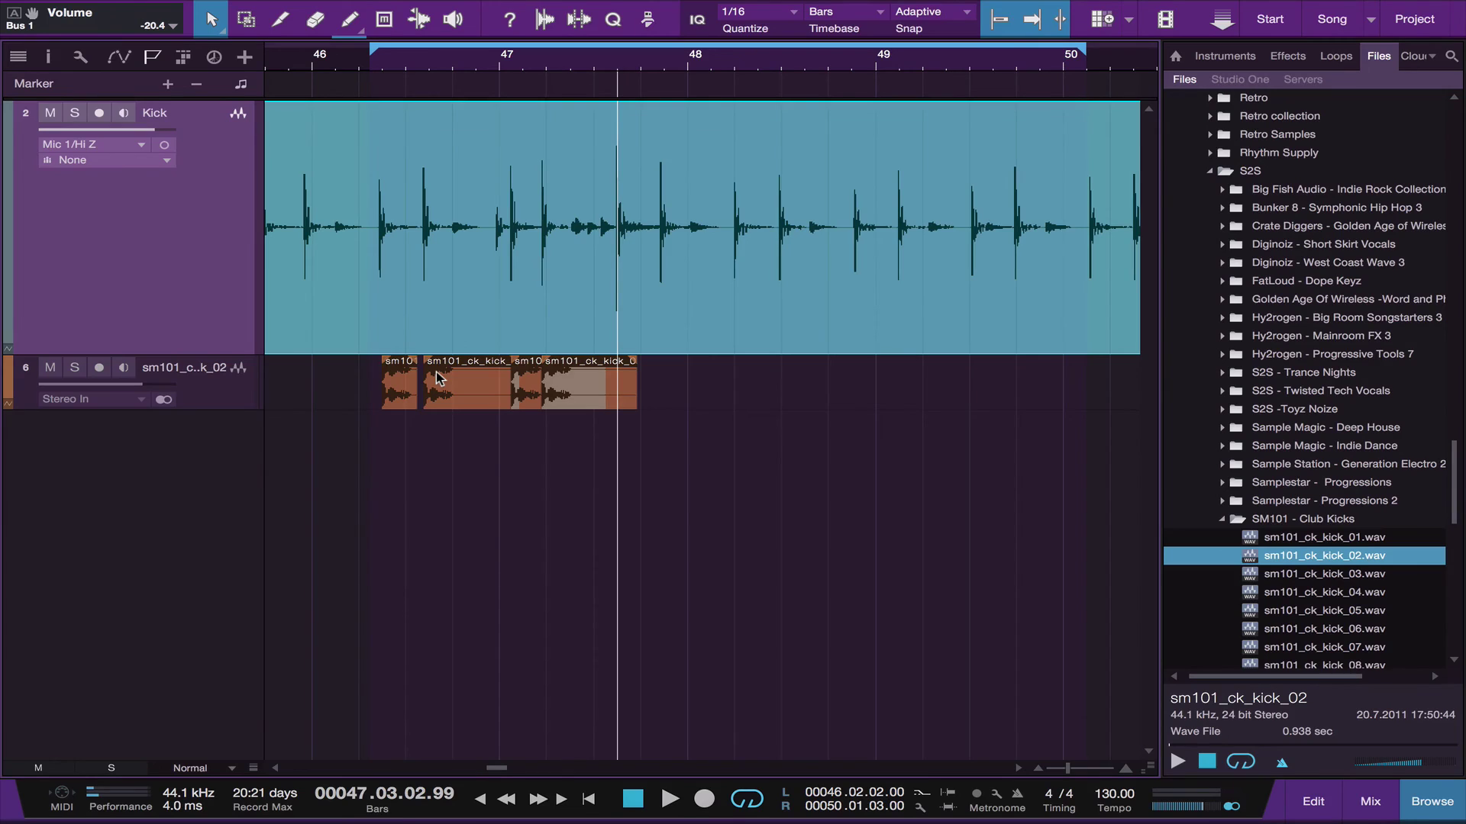
pyautogui.press('Down')
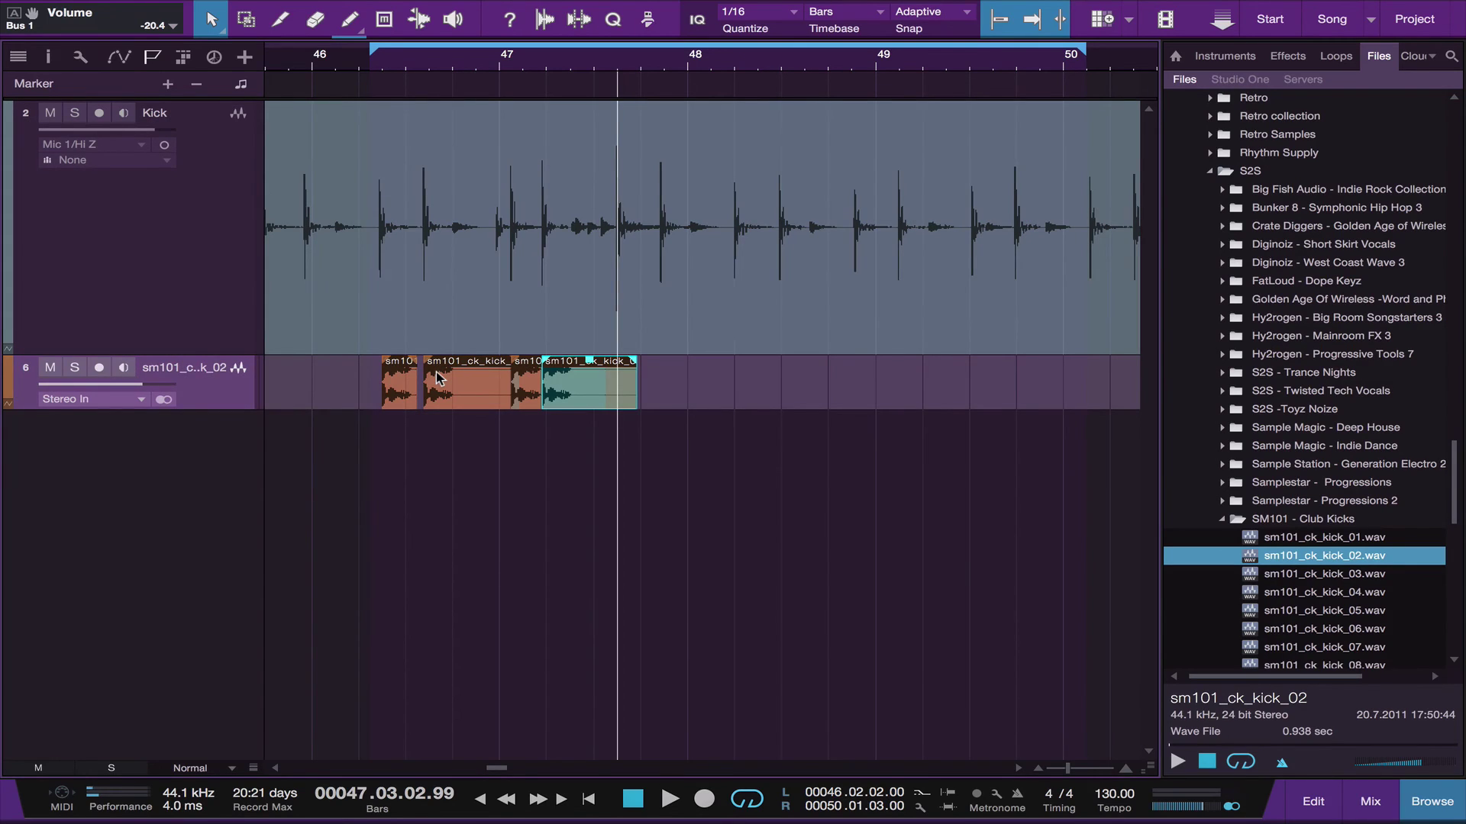
pyautogui.hotkey('ctrl', 'v')
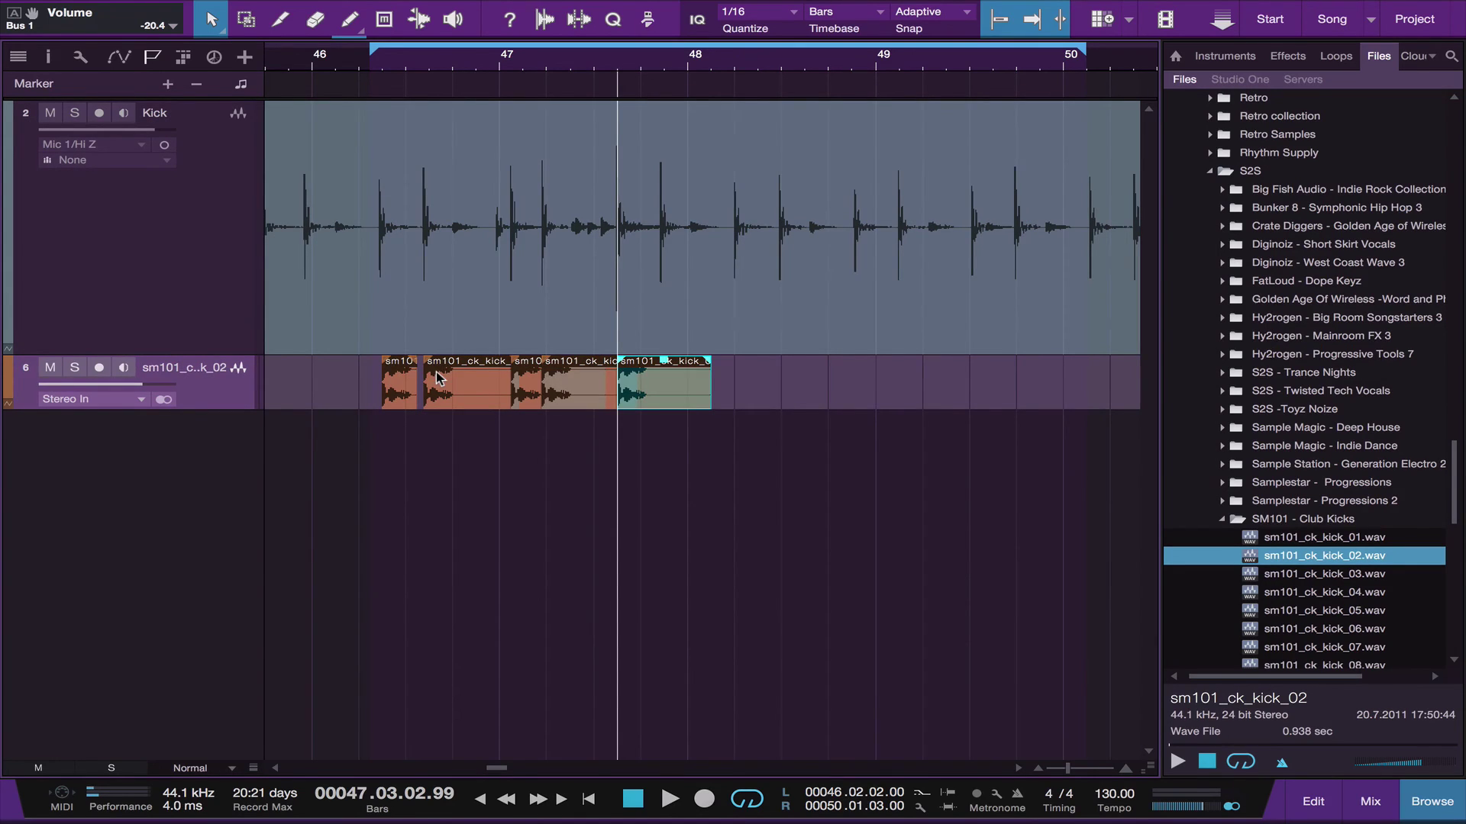
pyautogui.press('Up')
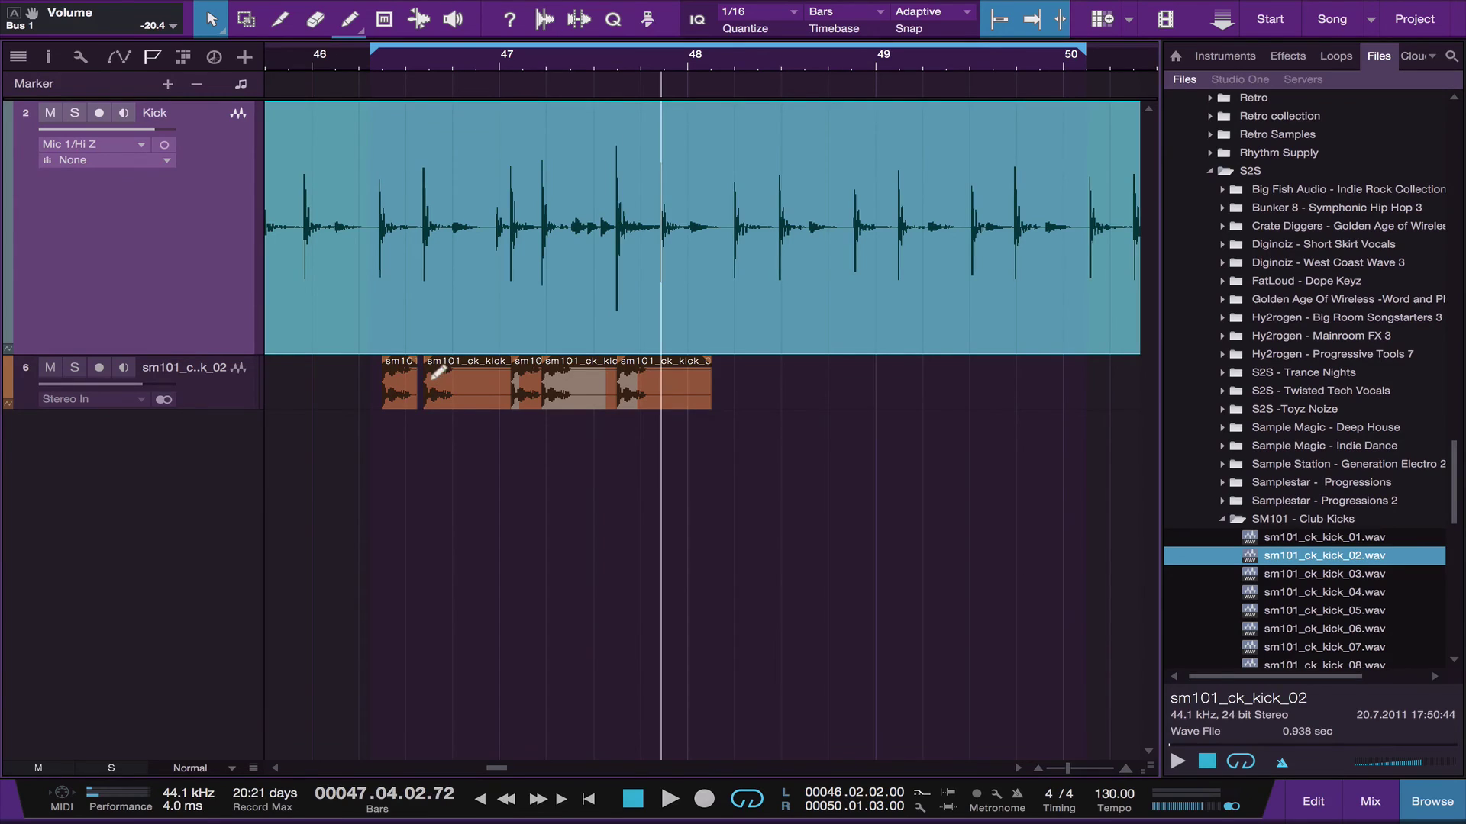
pyautogui.press('Down')
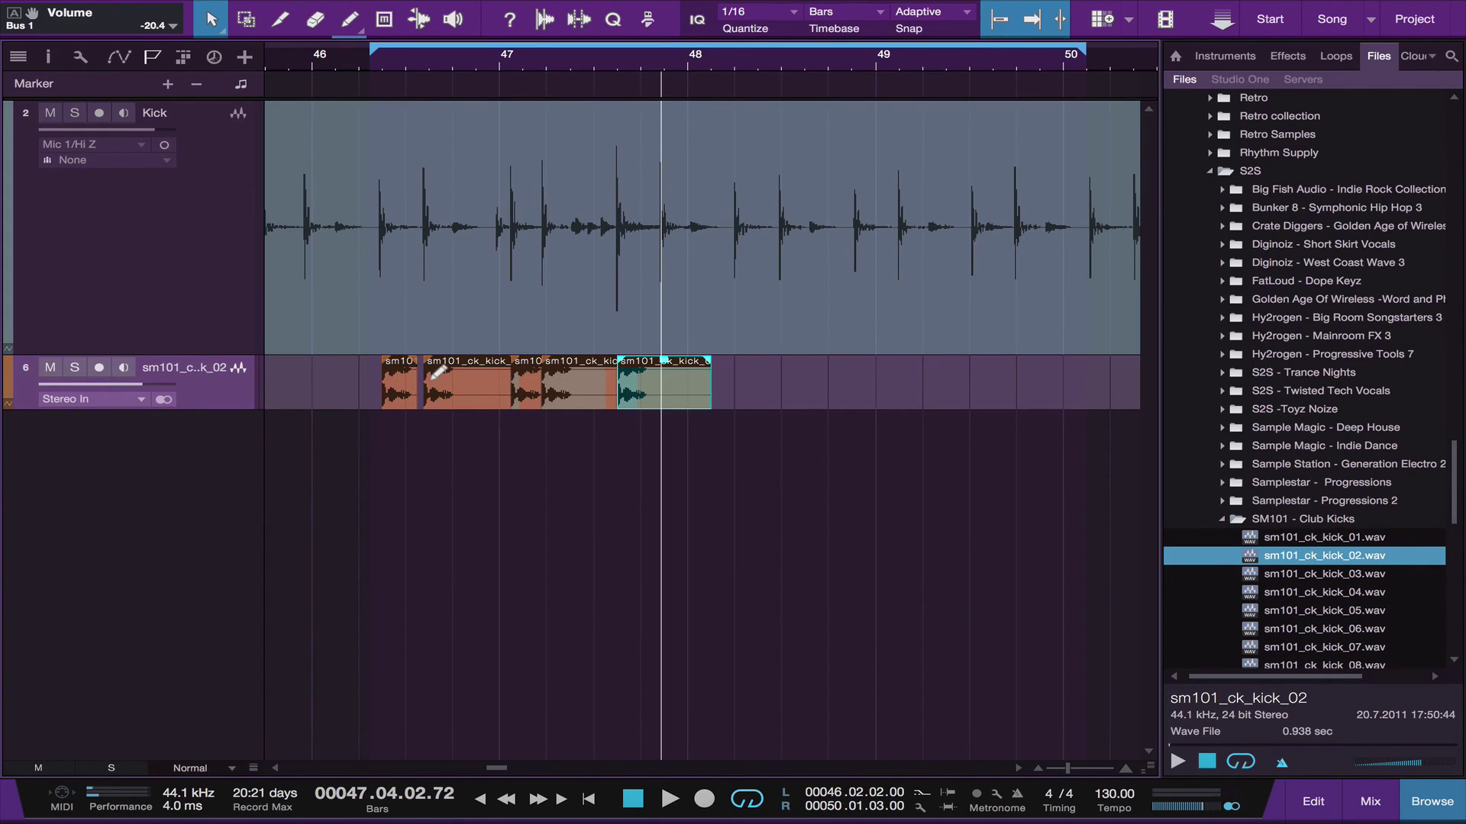
pyautogui.hotkey('ctrl', 'v')
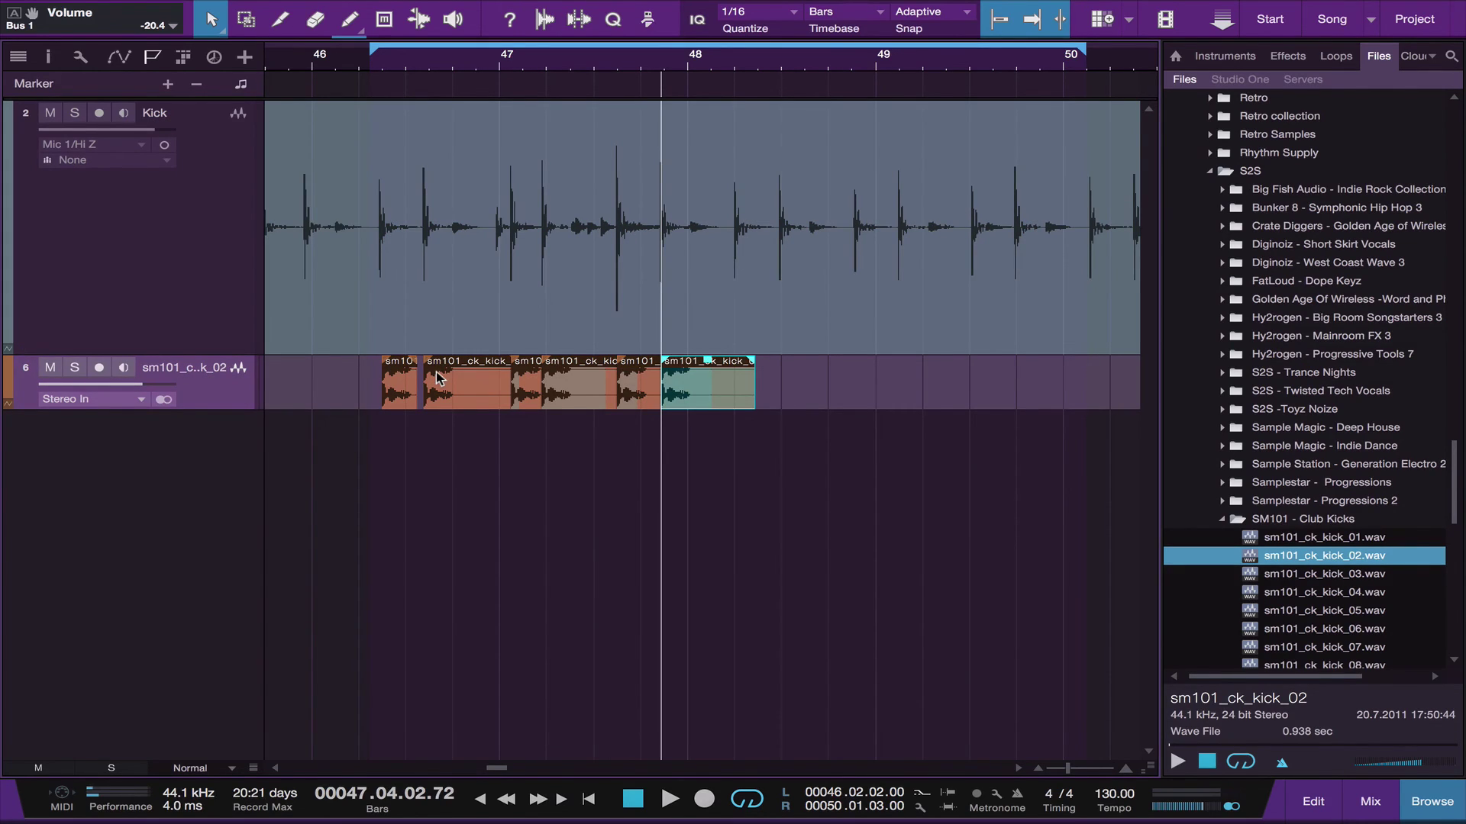
# - Play the loop from the start to check the layered kicks
pyautogui.press('KP_1')
pyautogui.press('space')
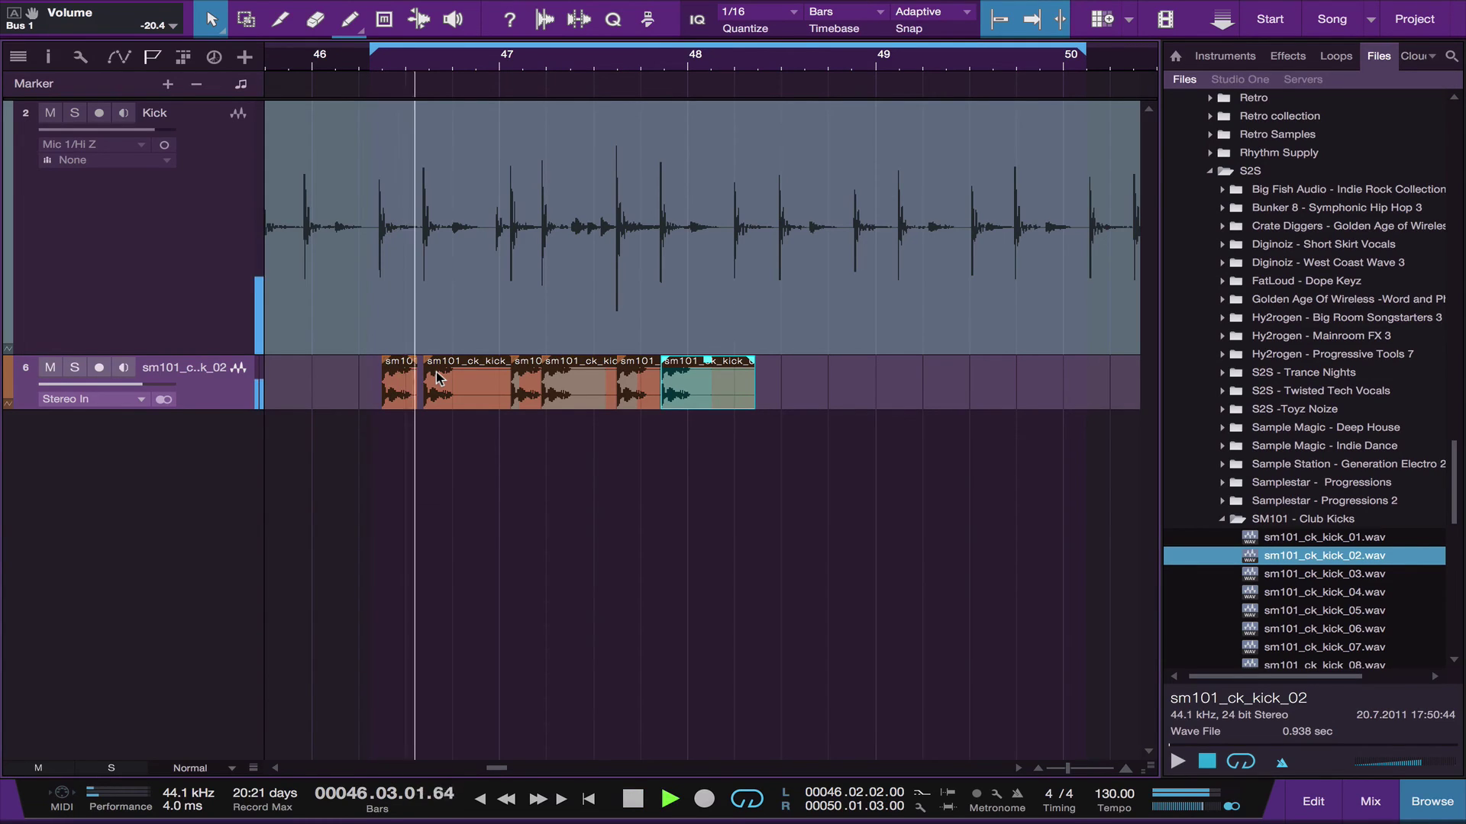
pyautogui.press('space')
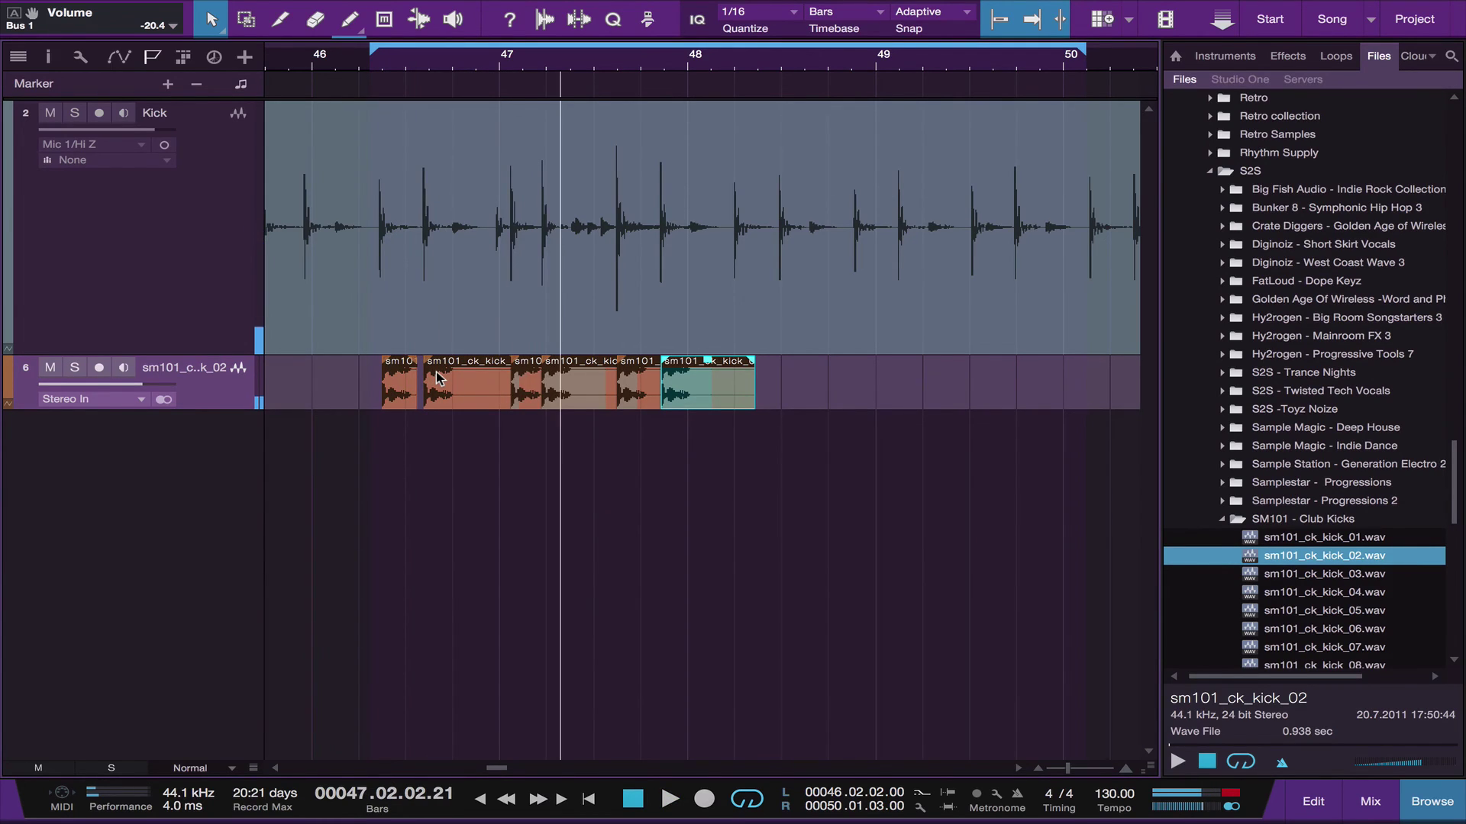
# - In the mixer, audition the loop and set the sm101_ck_kick_02 layer fader to -10.2 dB, up from -27.0 dB
pyautogui.click(436, 377)
pyautogui.press('F3')
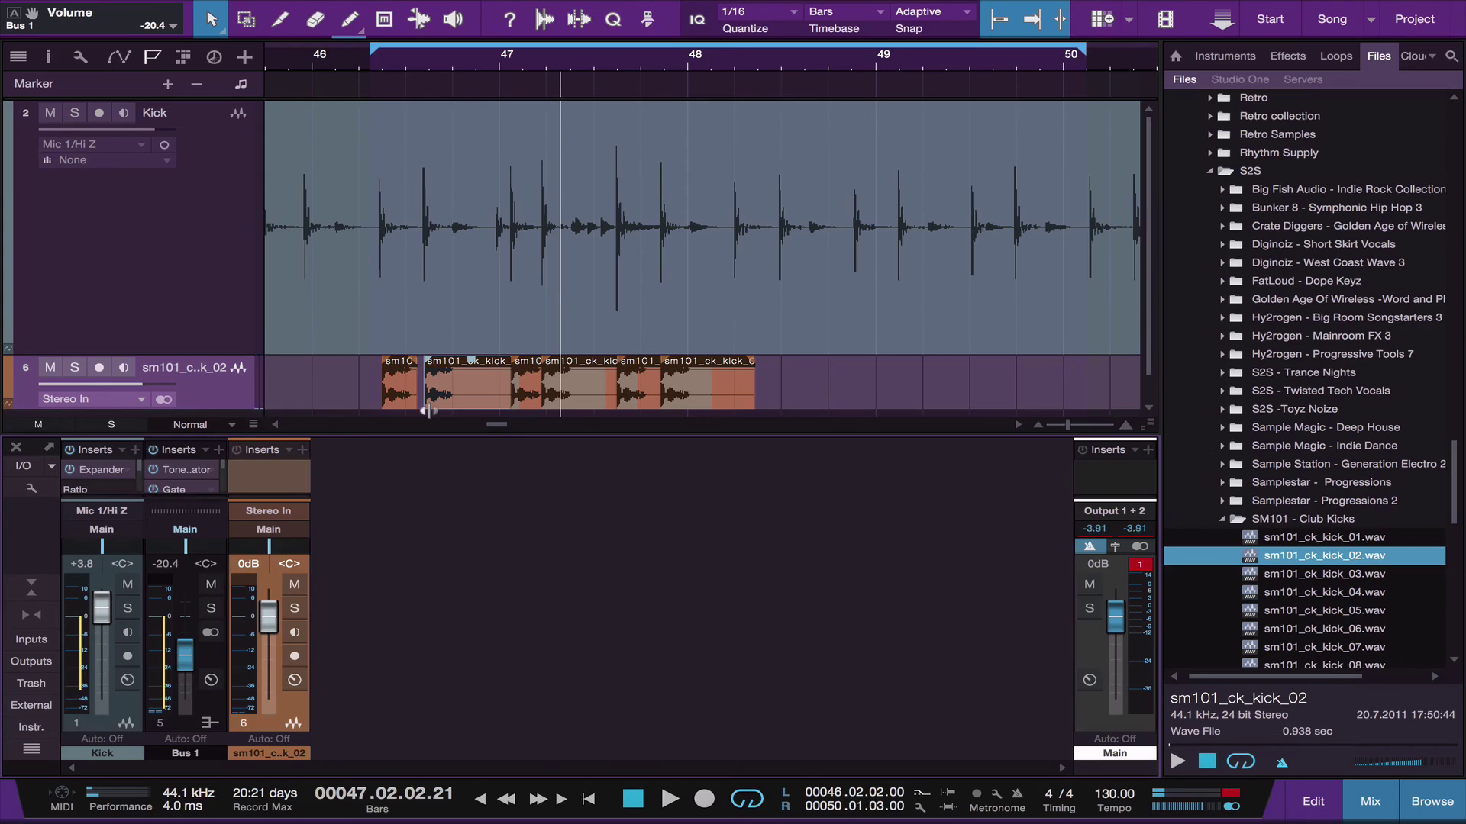
pyautogui.moveTo(263, 620); pyautogui.dragTo(279, 669)
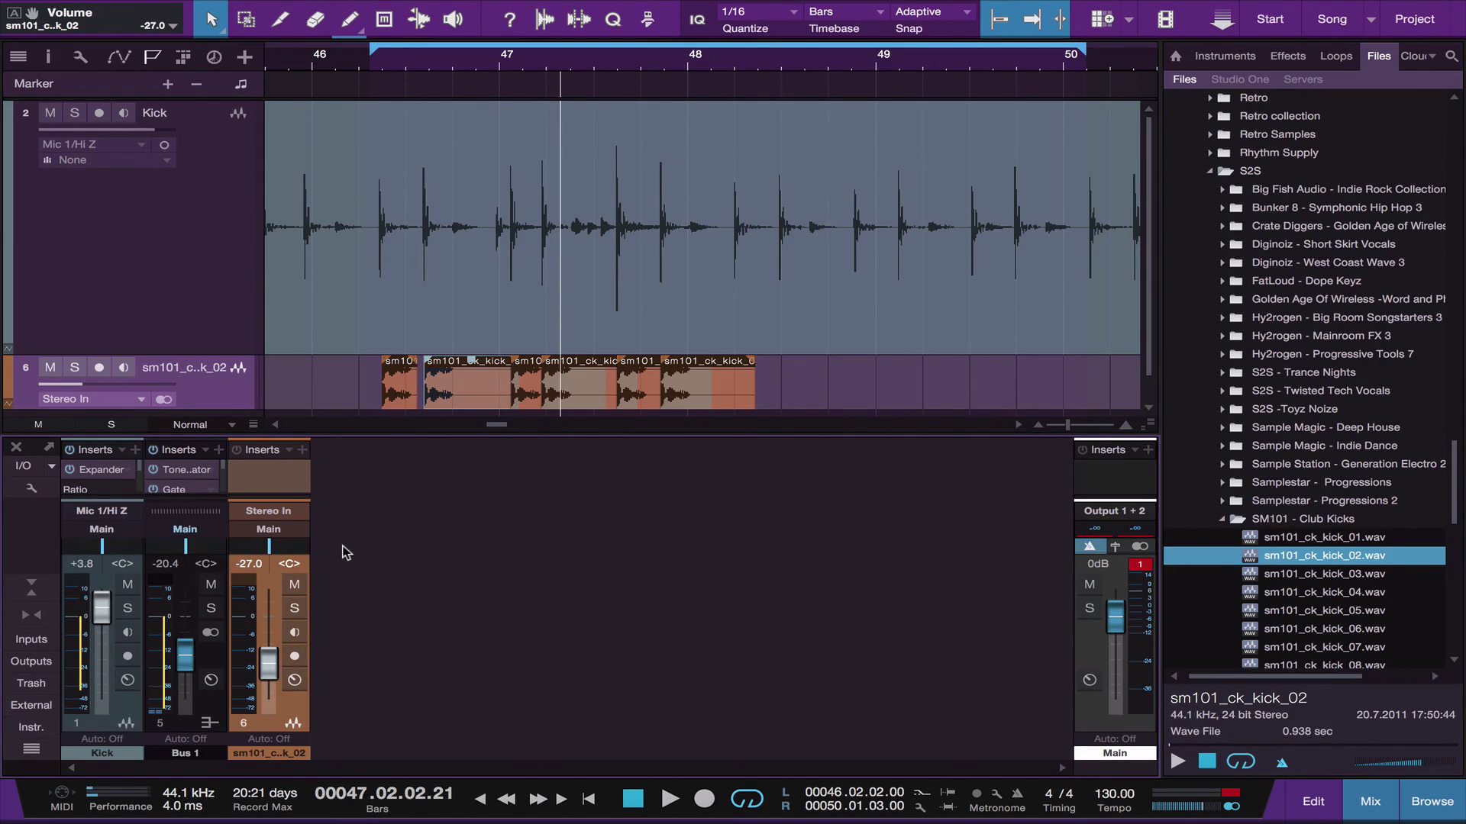
pyautogui.press('space')
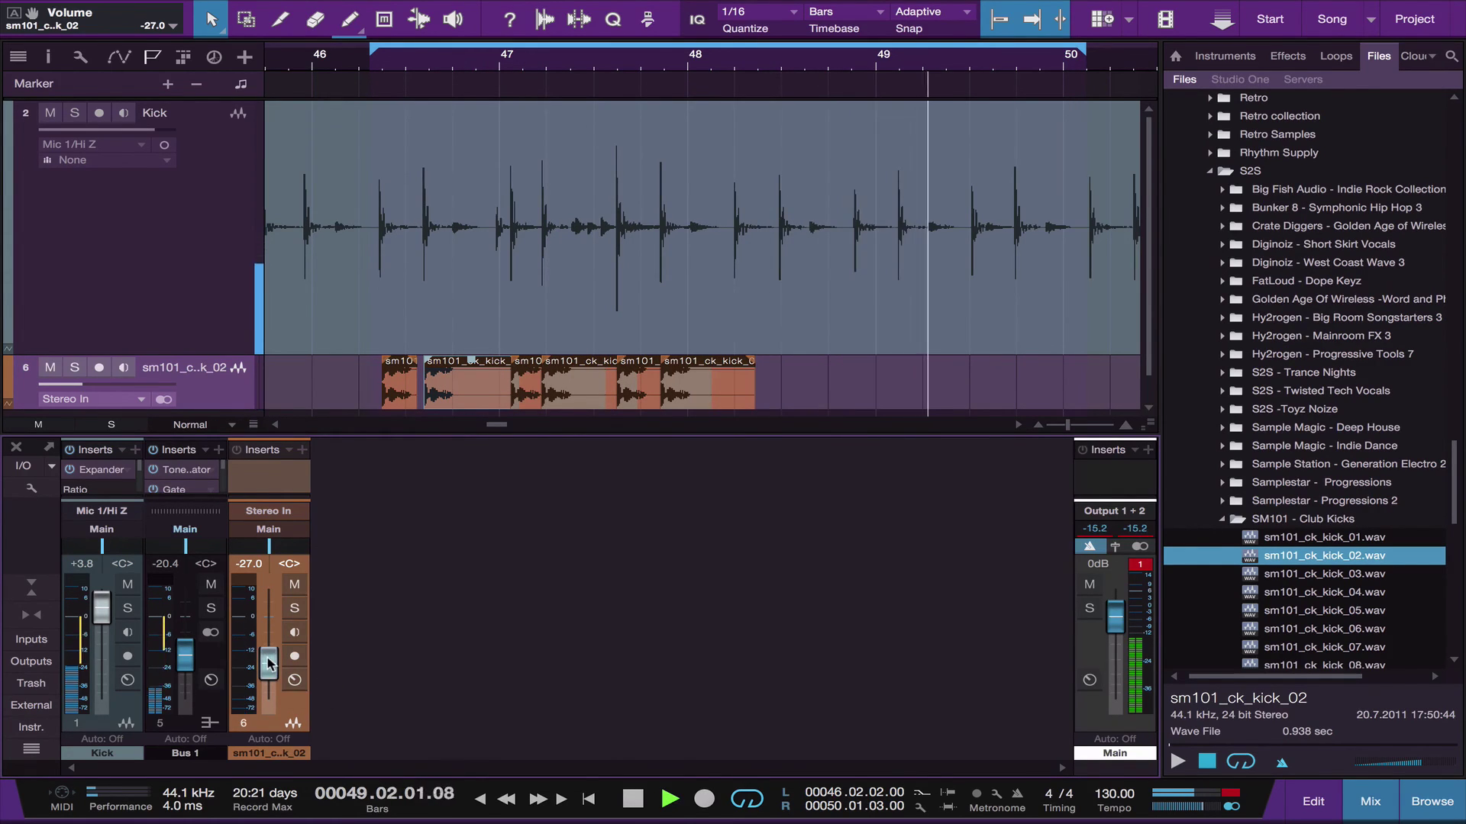
pyautogui.moveTo(268, 663); pyautogui.dragTo(269, 643)
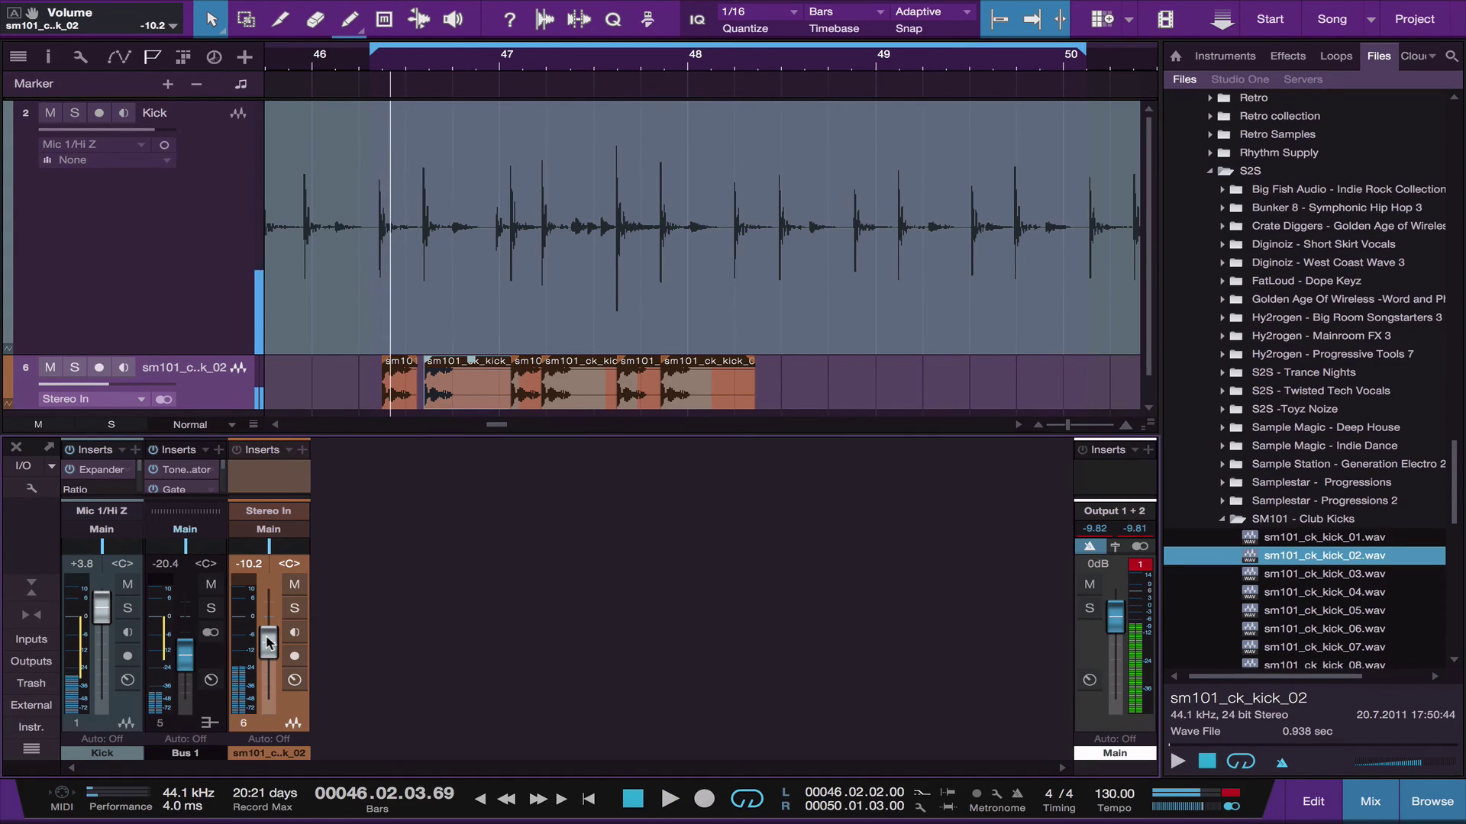
pyautogui.press('space')
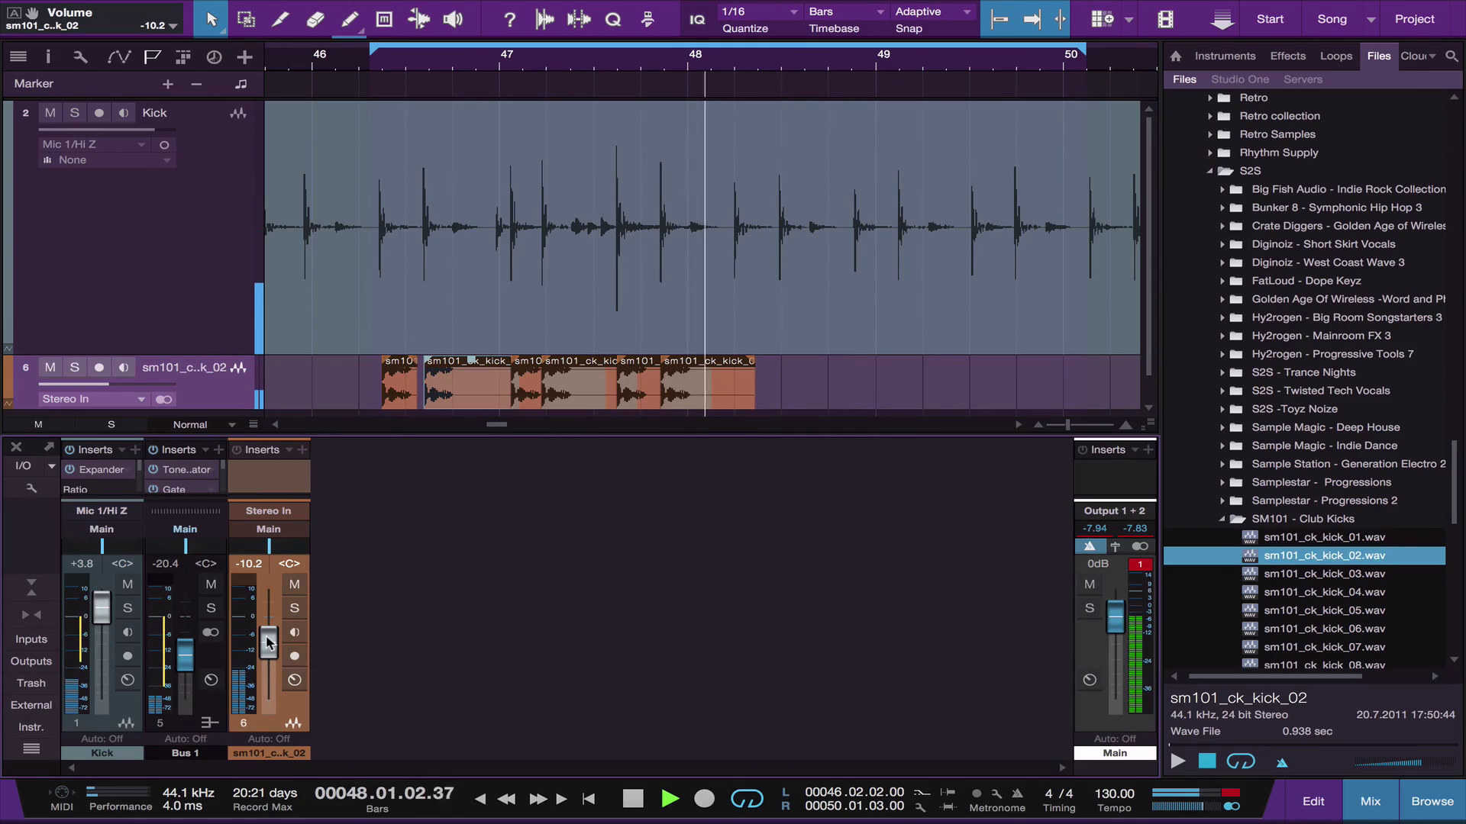
pyautogui.press('space')
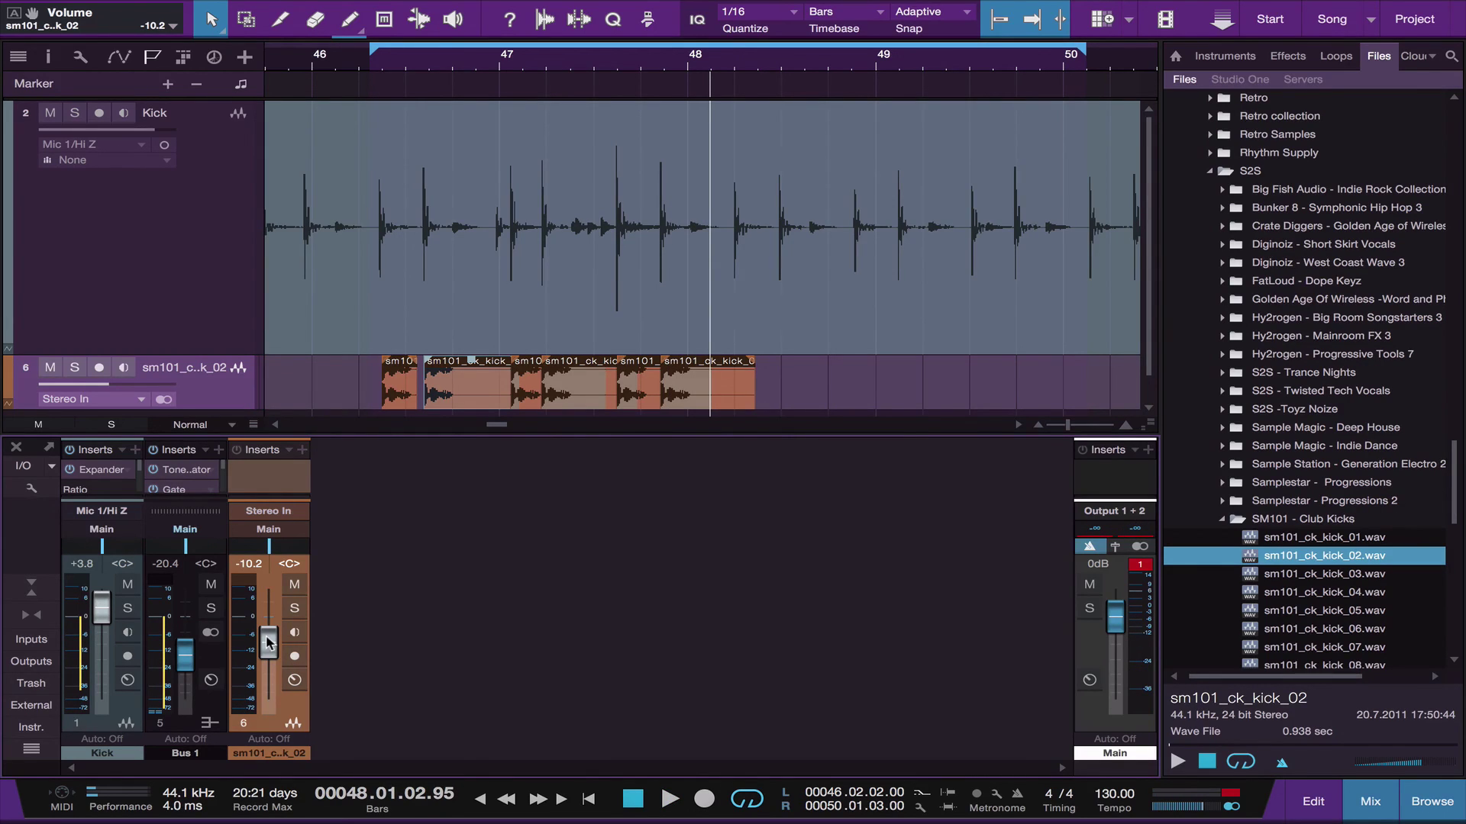
# - Reset the red clip indicator on the Output 1+2 master meter
pyautogui.click(1140, 565)
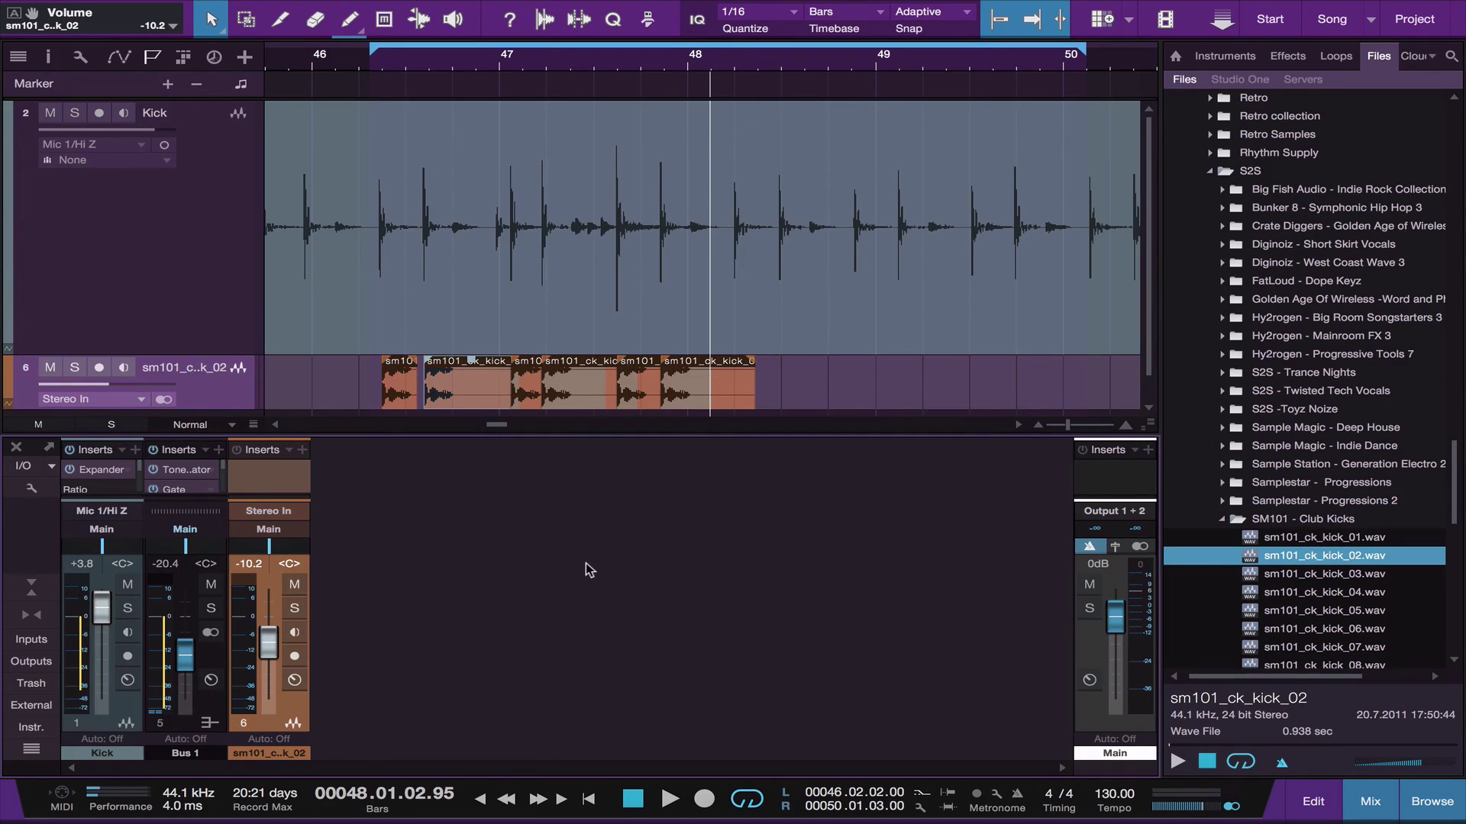